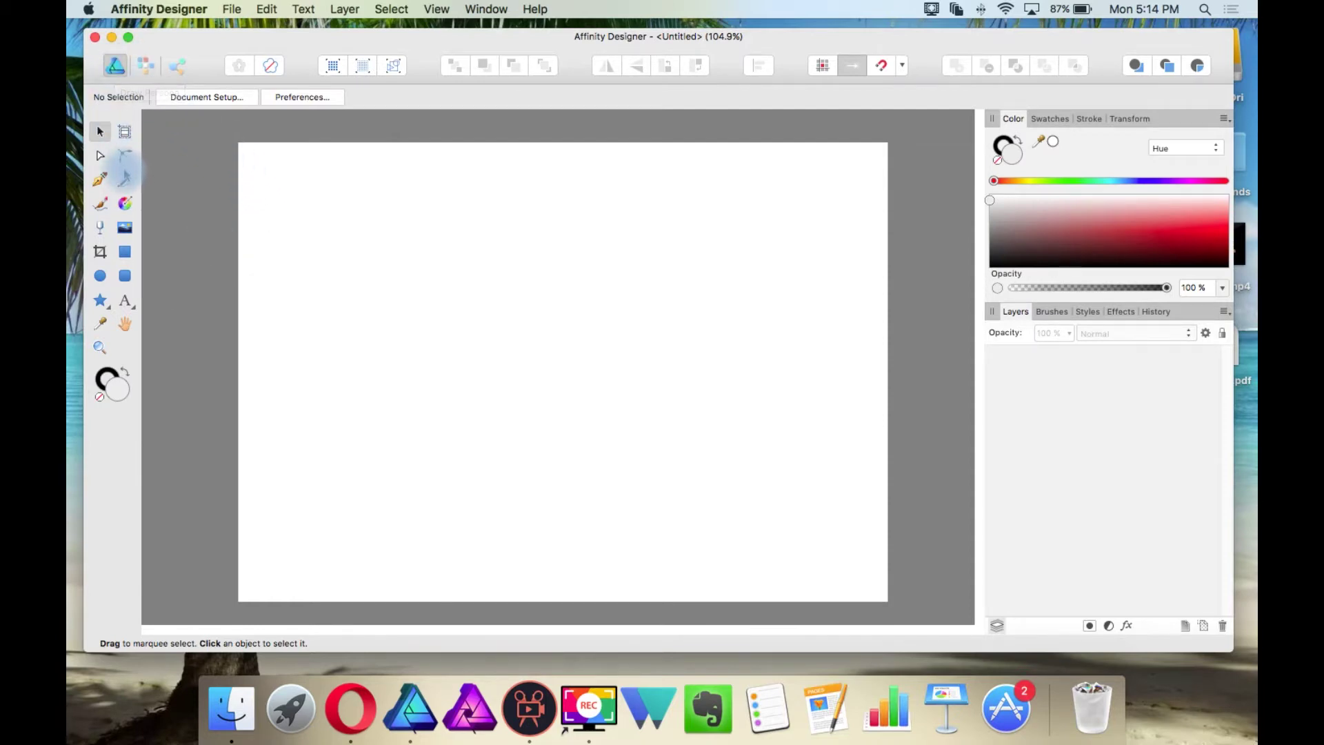
# Step: Switch the blank untitled document to the Pixel Persona for painting
pyautogui.click(146, 66)
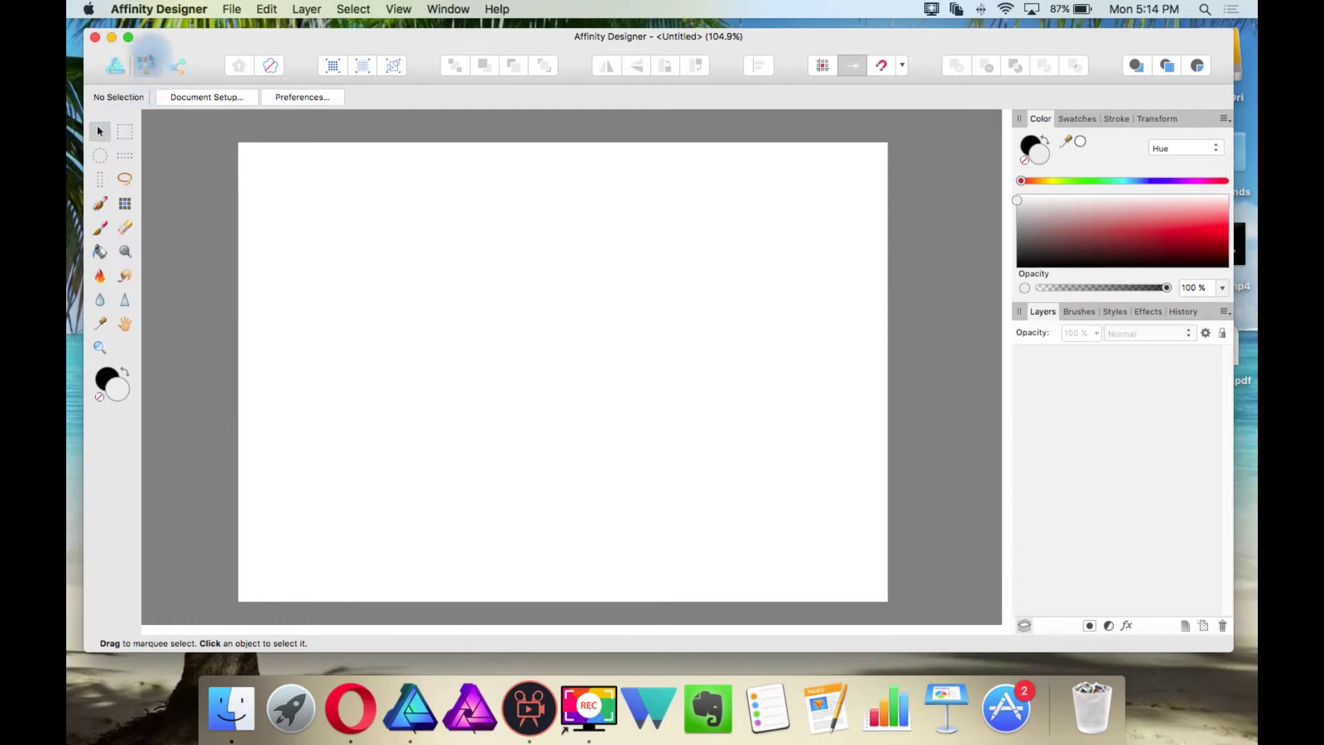
# Step: Browse the brush presets while toggling between the Designer and Pixel Personas
pyautogui.click(1079, 312)
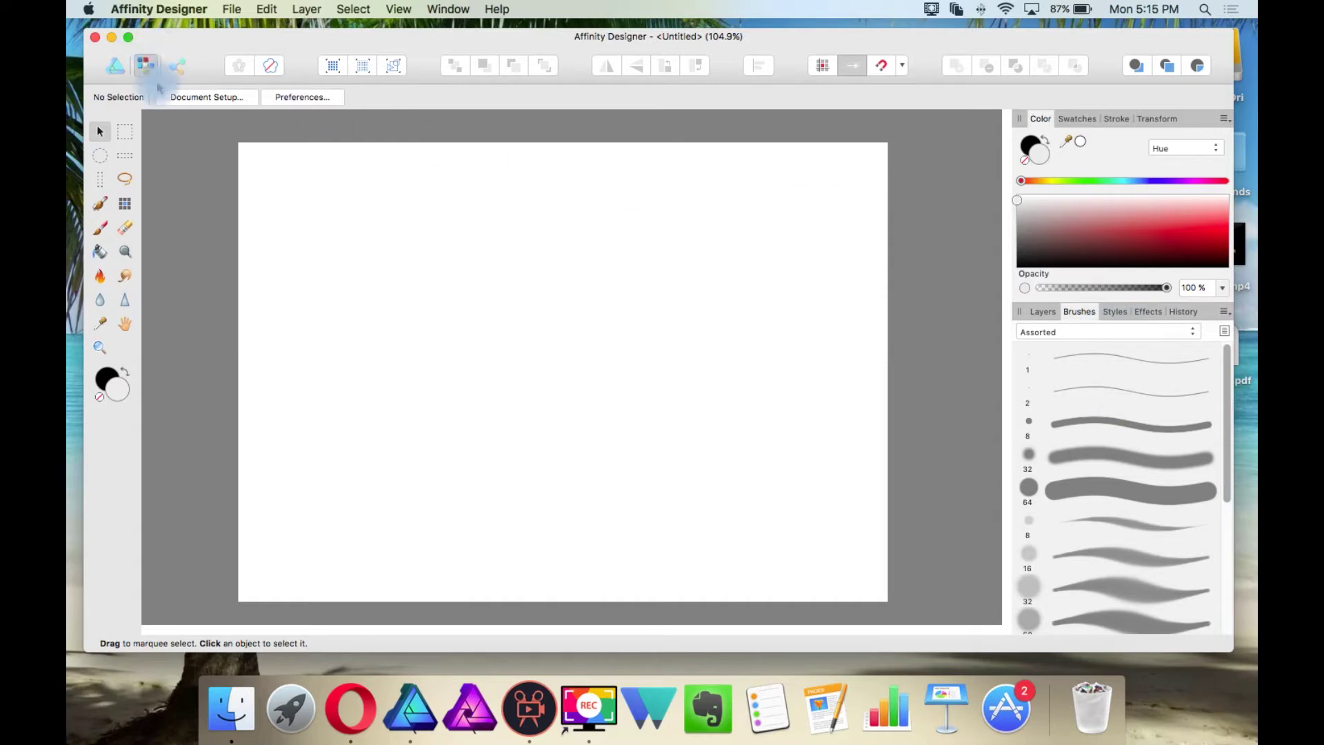
pyautogui.click(115, 65)
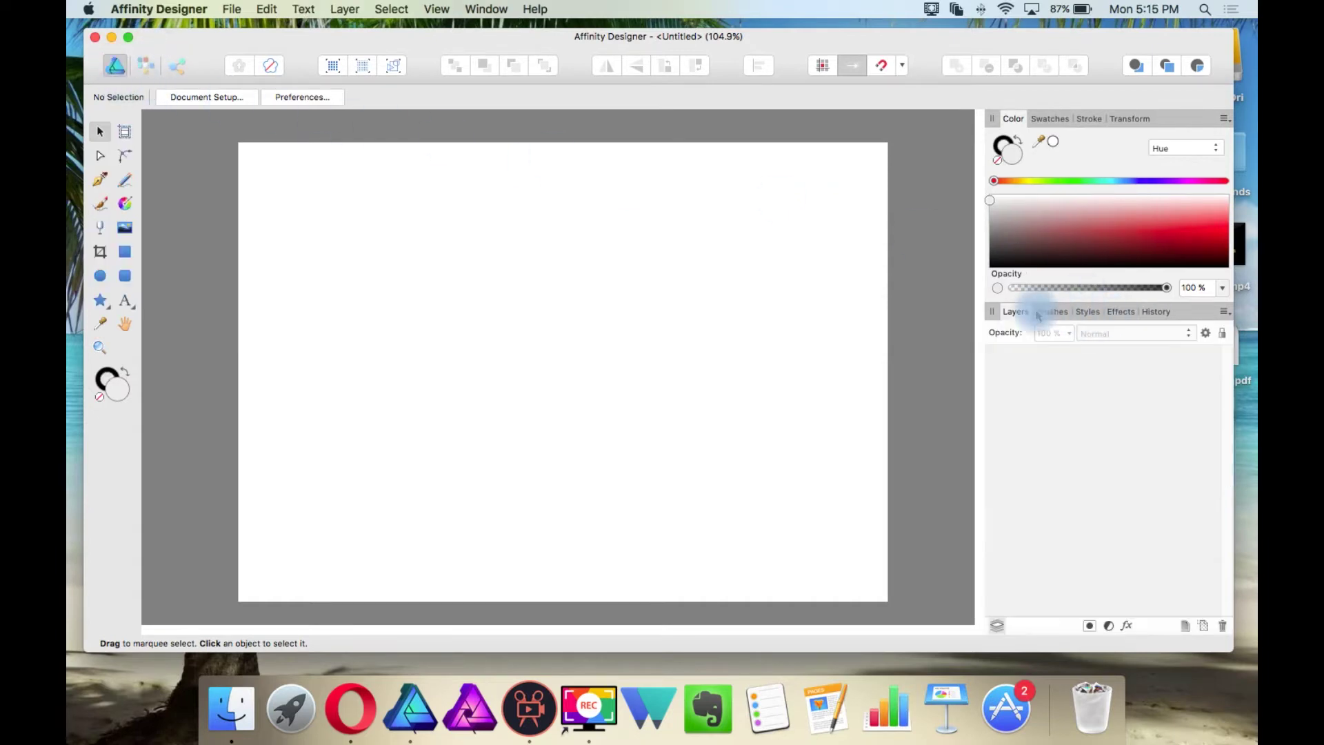
pyautogui.click(1052, 312)
pyautogui.click(146, 65)
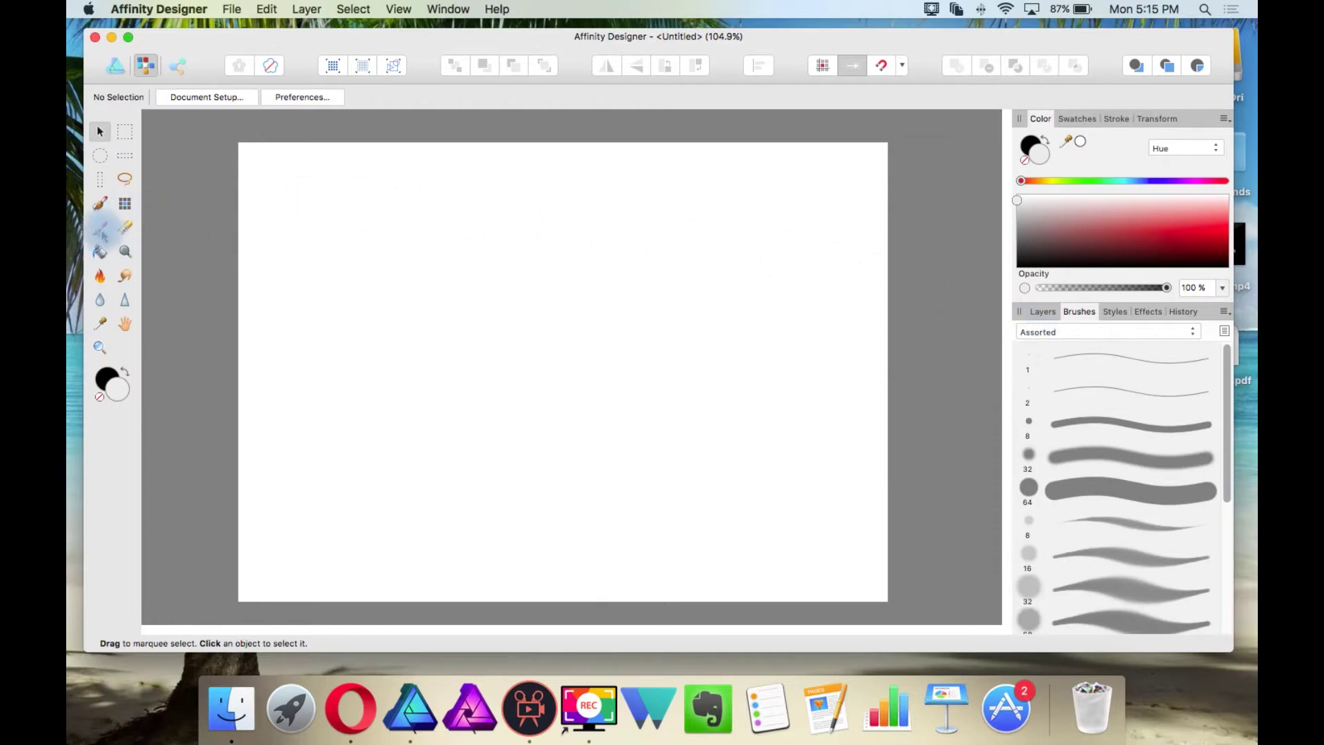
# Step: Test the Paint Brush's 8 px preset with pen pressure on, then undo the strokes
pyautogui.click(102, 229)
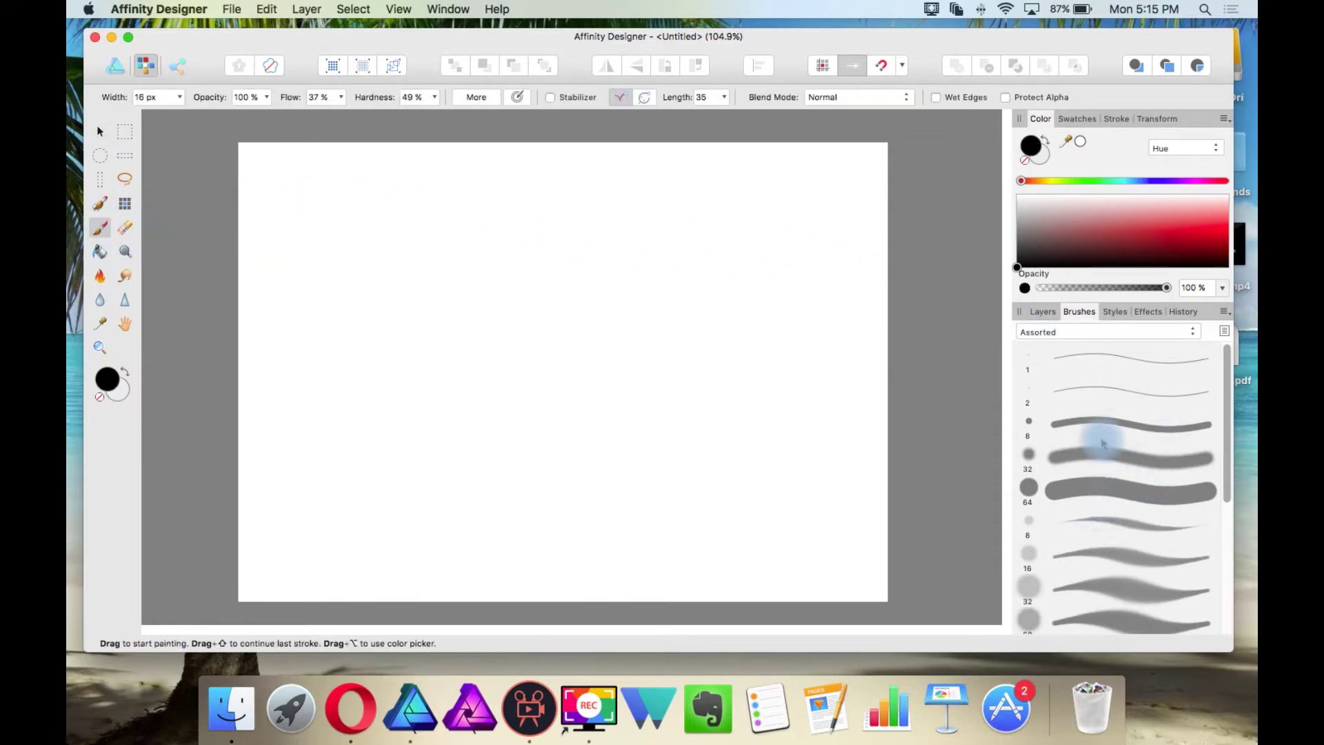
pyautogui.click(1103, 426)
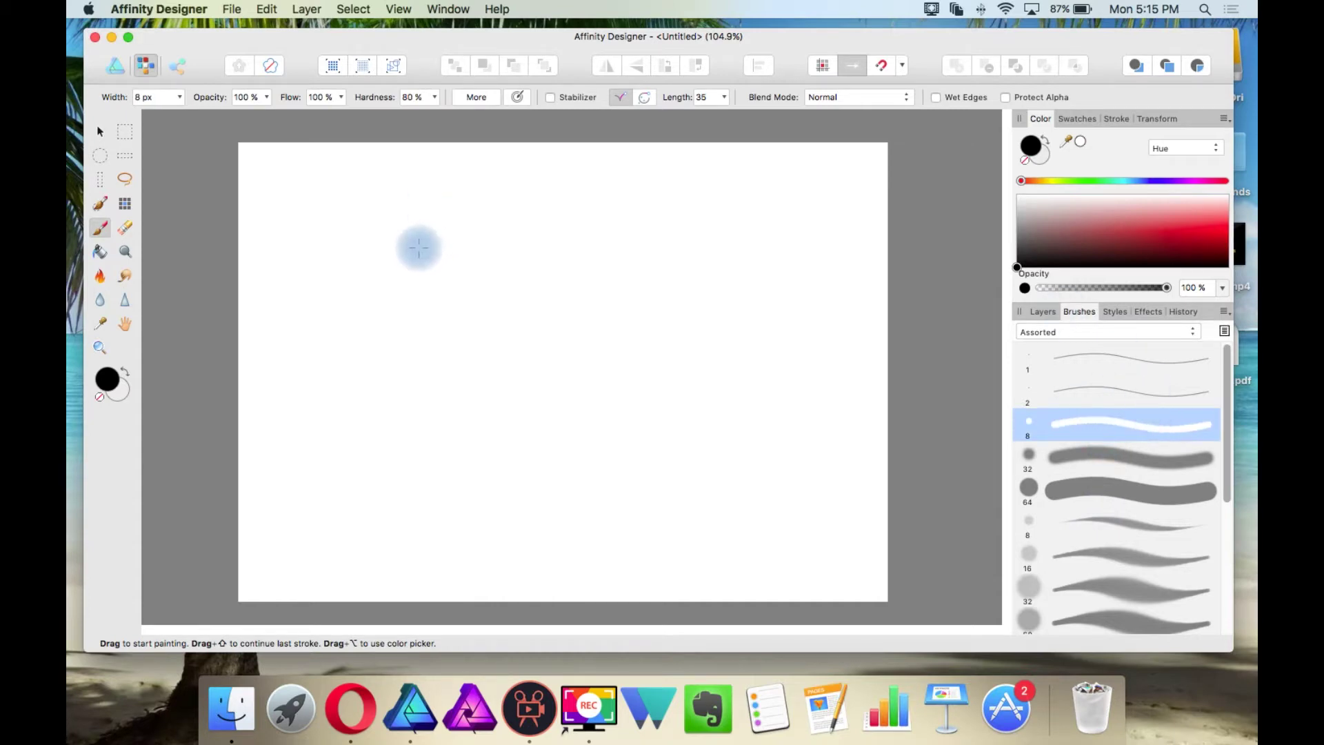
pyautogui.moveTo(416, 252)
pyautogui.mouseDown()
pyautogui.moveTo(459, 202)
pyautogui.moveTo(440, 282)
pyautogui.moveTo(502, 250)
pyautogui.mouseUp()
pyautogui.moveTo(538, 206)
pyautogui.mouseDown()
pyautogui.moveTo(547, 317)
pyautogui.moveTo(616, 289)
pyautogui.mouseUp()
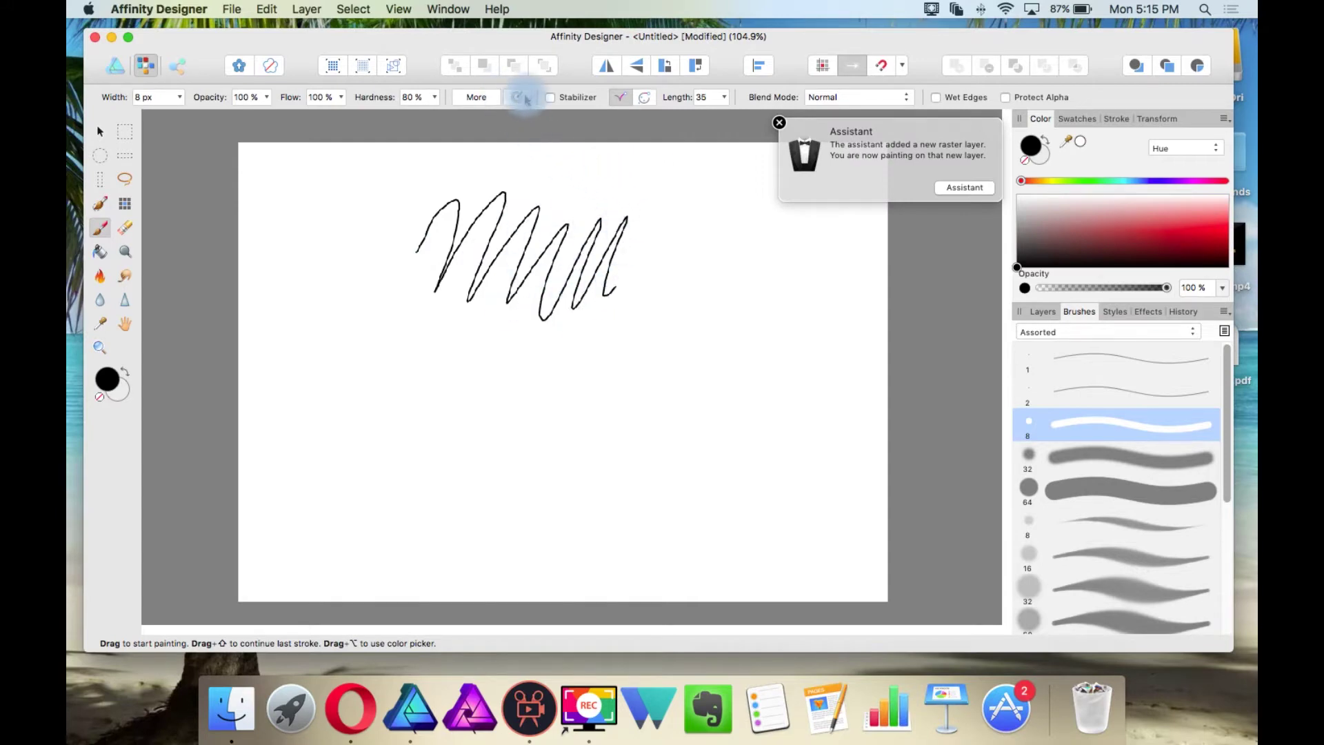
pyautogui.click(517, 97)
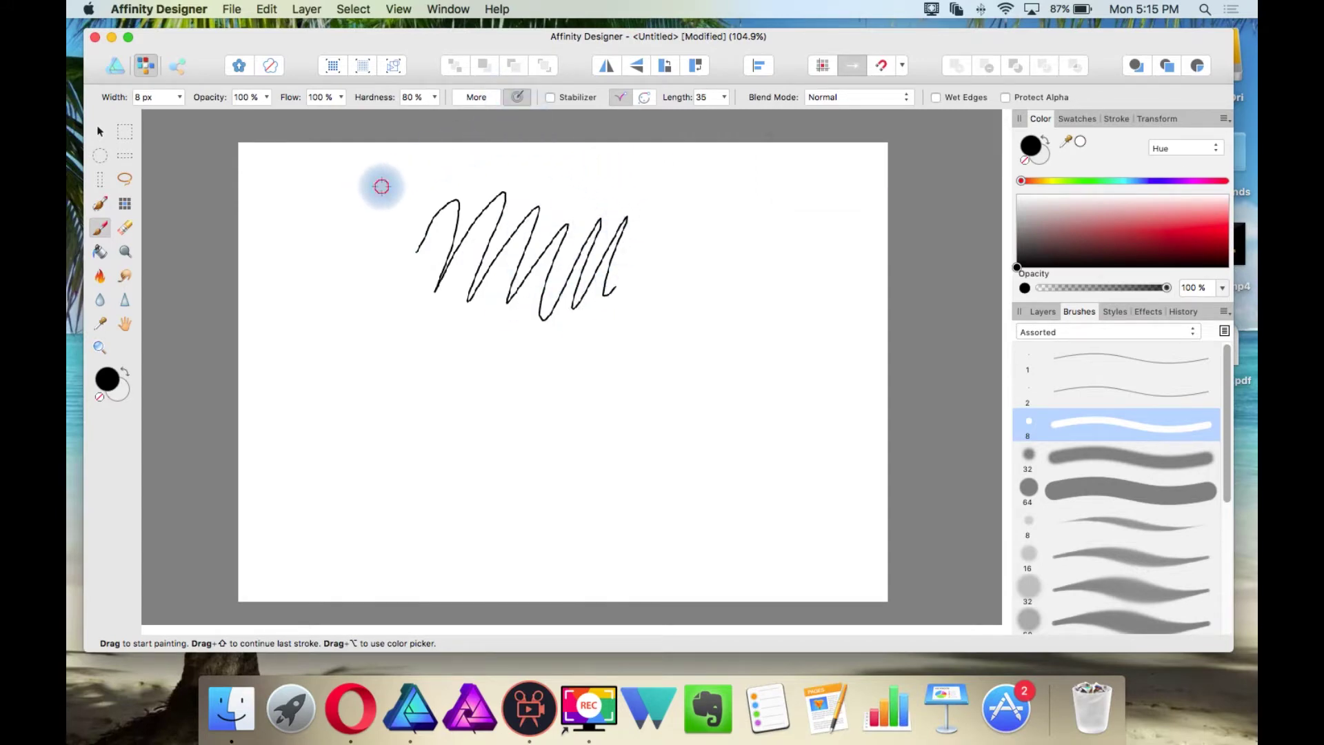
pyautogui.moveTo(364, 221)
pyautogui.mouseDown()
pyautogui.moveTo(349, 260)
pyautogui.moveTo(355, 310)
pyautogui.moveTo(375, 236)
pyautogui.moveTo(397, 247)
pyautogui.moveTo(372, 299)
pyautogui.moveTo(411, 257)
pyautogui.moveTo(387, 329)
pyautogui.moveTo(436, 304)
pyautogui.moveTo(407, 371)
pyautogui.moveTo(472, 330)
pyautogui.moveTo(467, 392)
pyautogui.moveTo(536, 366)
pyautogui.moveTo(565, 393)
pyautogui.moveTo(615, 387)
pyautogui.moveTo(650, 361)
pyautogui.moveTo(793, 225)
pyautogui.moveTo(831, 279)
pyautogui.moveTo(674, 437)
pyautogui.mouseUp()
pyautogui.press('super+z')
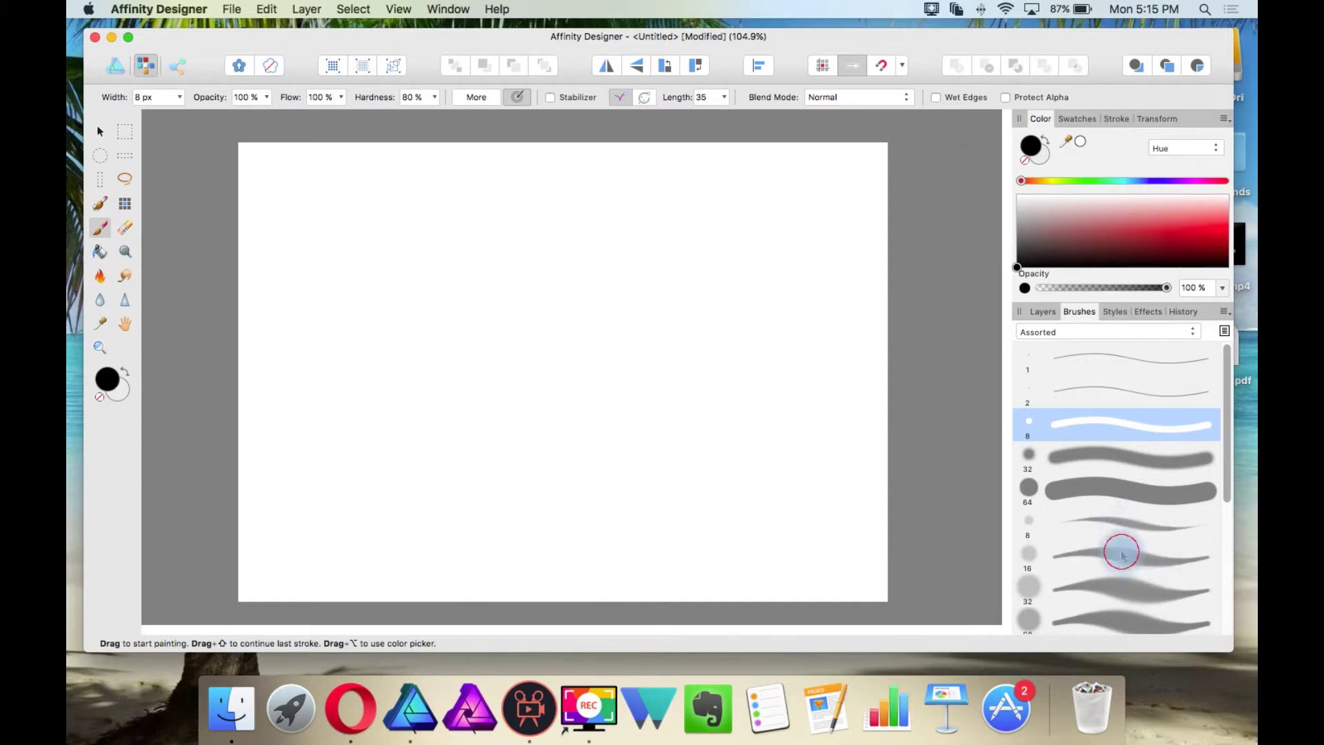
# Step: Try the 16 px light brush preset with a test scribble, then undo it
pyautogui.click(1121, 551)
pyautogui.moveTo(427, 258)
pyautogui.mouseDown()
pyautogui.moveTo(473, 204)
pyautogui.moveTo(438, 318)
pyautogui.moveTo(582, 214)
pyautogui.moveTo(541, 303)
pyautogui.moveTo(550, 367)
pyautogui.moveTo(580, 393)
pyautogui.moveTo(673, 331)
pyautogui.moveTo(676, 390)
pyautogui.moveTo(715, 298)
pyautogui.moveTo(439, 300)
pyautogui.moveTo(490, 276)
pyautogui.moveTo(524, 293)
pyautogui.moveTo(654, 241)
pyautogui.moveTo(526, 423)
pyautogui.mouseUp()
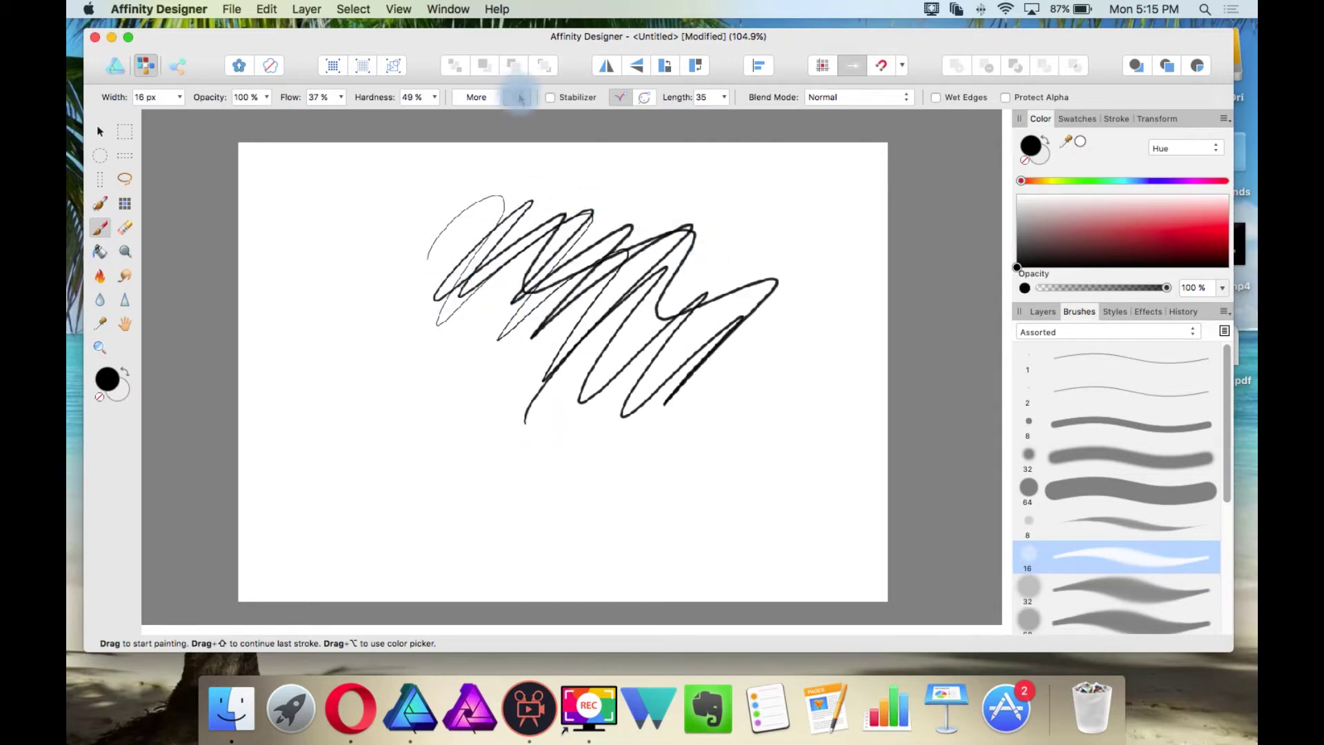
pyautogui.press('super+z')
pyautogui.click(1041, 313)
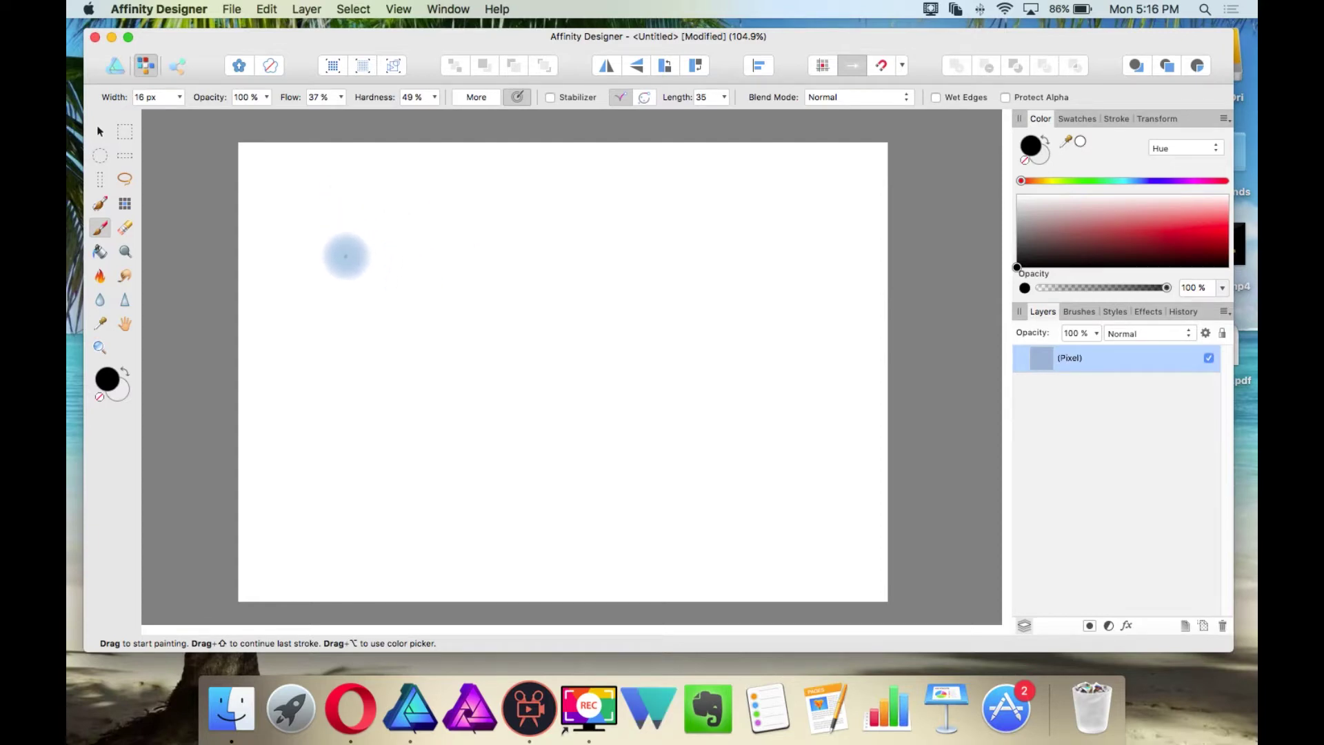
pyautogui.moveTo(351, 251)
pyautogui.mouseDown()
pyautogui.moveTo(369, 216)
pyautogui.moveTo(414, 221)
pyautogui.moveTo(417, 260)
pyautogui.moveTo(383, 286)
pyautogui.moveTo(354, 266)
pyautogui.mouseUp()
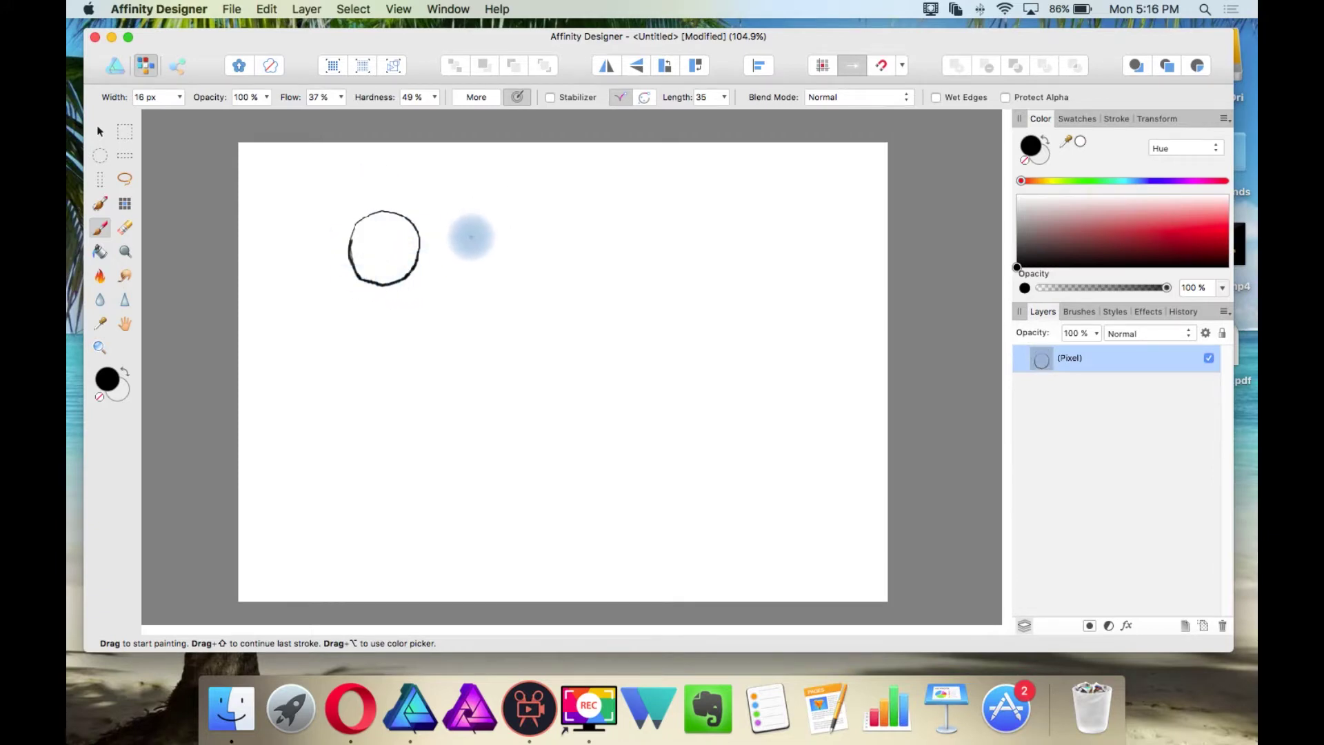
pyautogui.moveTo(473, 233)
pyautogui.mouseDown()
pyautogui.moveTo(511, 207)
pyautogui.moveTo(530, 212)
pyautogui.moveTo(534, 259)
pyautogui.moveTo(488, 271)
pyautogui.mouseUp()
pyautogui.moveTo(454, 223); pyautogui.dragTo(481, 261)
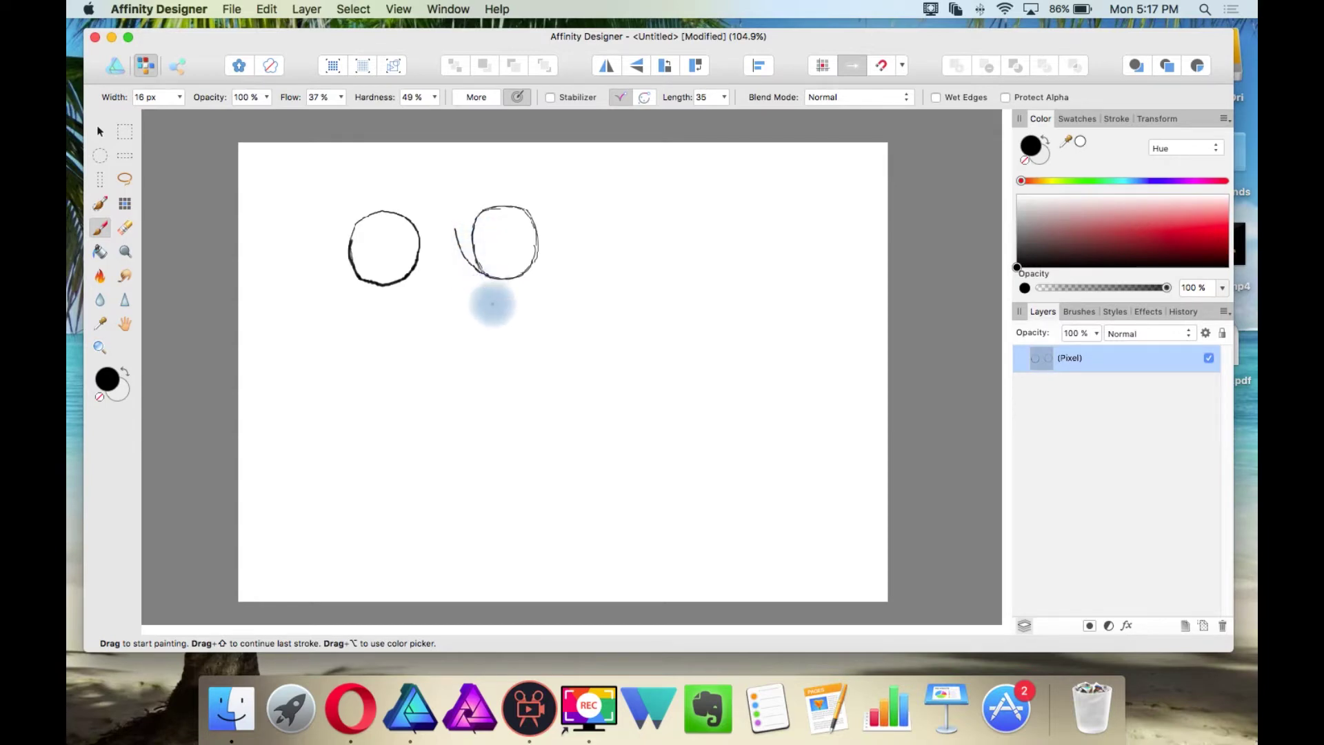
pyautogui.press('super+z')
pyautogui.press('super+z')
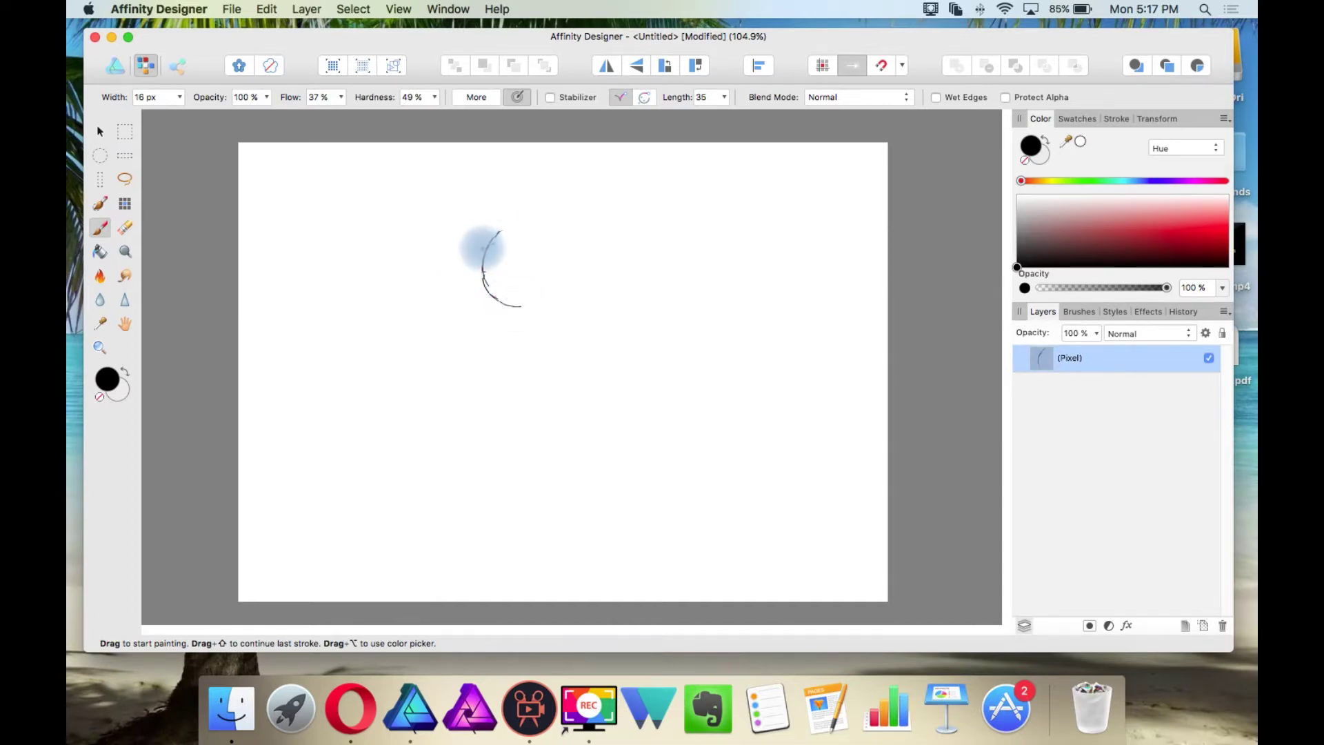
# Step: Draw the round head, trapezoid torso and start of the round pelvis
pyautogui.moveTo(488, 238)
pyautogui.mouseDown()
pyautogui.moveTo(529, 225)
pyautogui.moveTo(511, 221)
pyautogui.moveTo(558, 223)
pyautogui.moveTo(543, 216)
pyautogui.moveTo(571, 255)
pyautogui.moveTo(557, 233)
pyautogui.moveTo(571, 271)
pyautogui.moveTo(567, 260)
pyautogui.moveTo(554, 291)
pyautogui.moveTo(567, 259)
pyautogui.moveTo(571, 280)
pyautogui.moveTo(532, 308)
pyautogui.mouseUp()
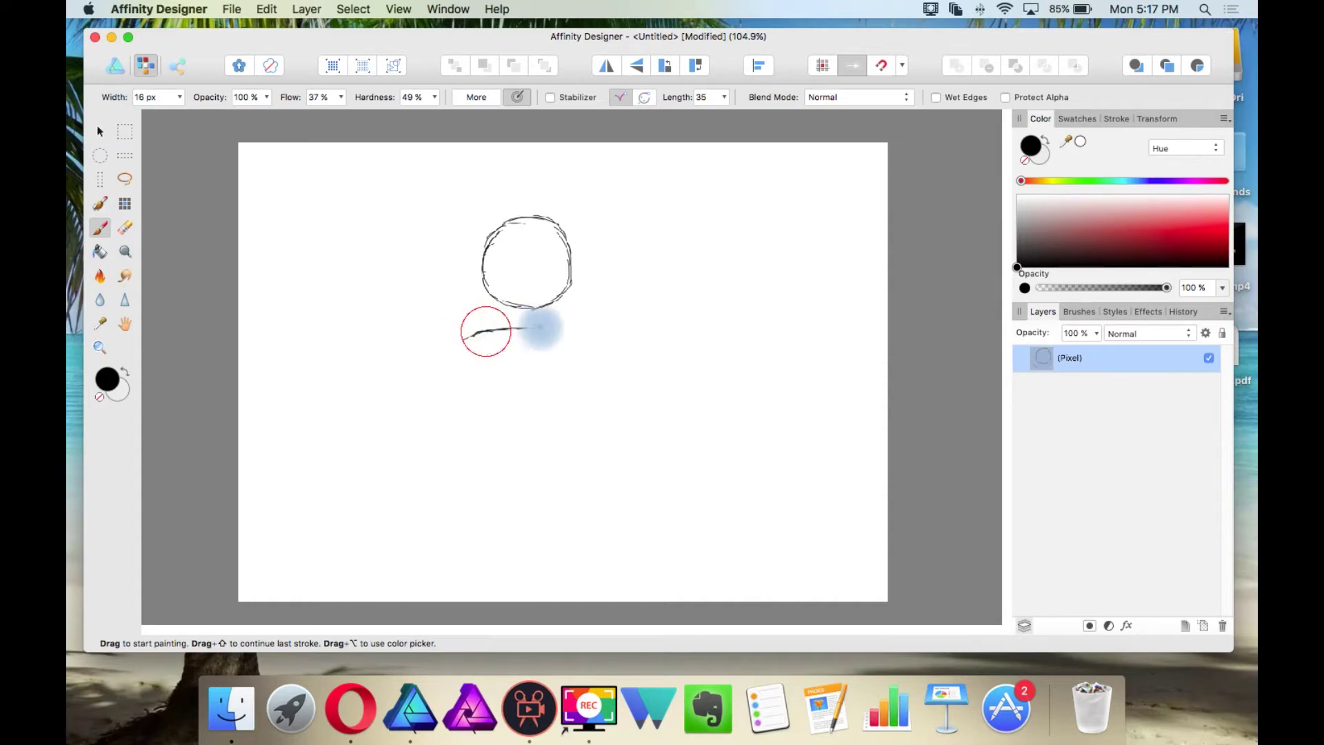
pyautogui.moveTo(548, 325); pyautogui.dragTo(612, 349)
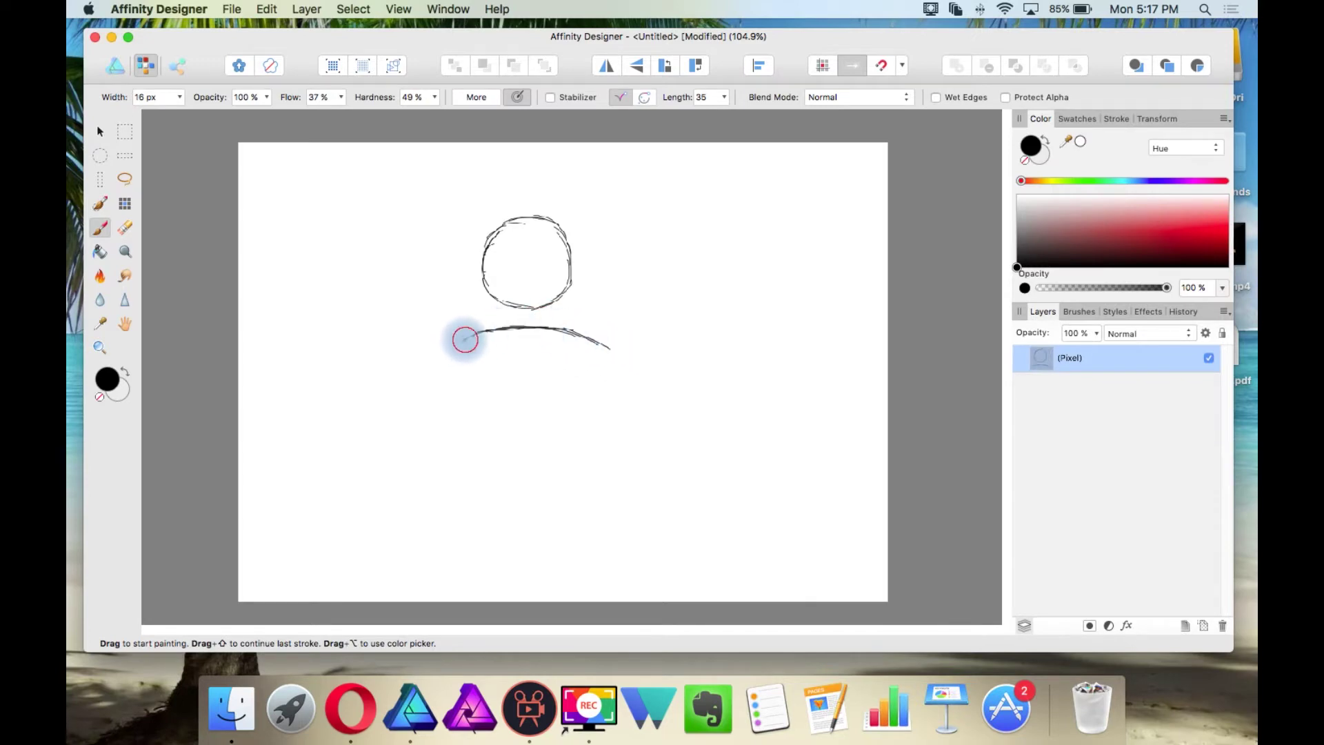
pyautogui.moveTo(464, 339); pyautogui.dragTo(489, 400)
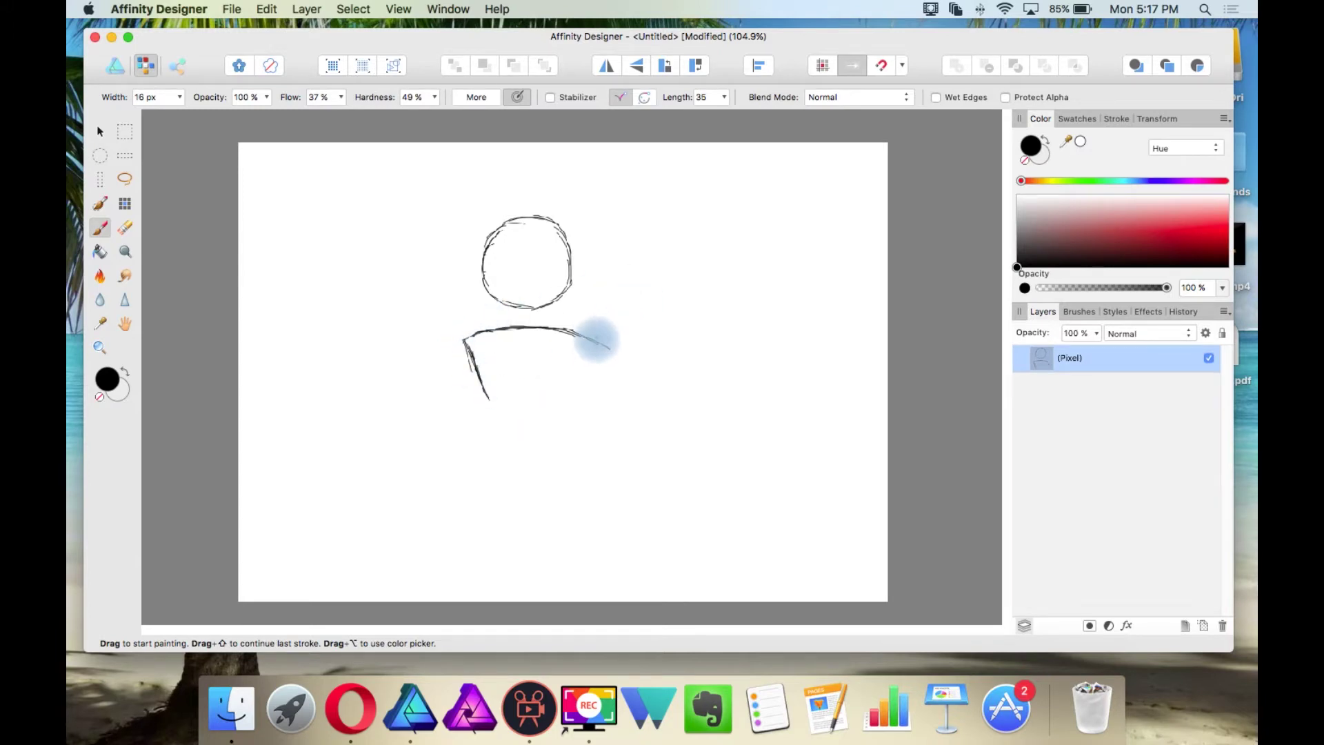
pyautogui.moveTo(601, 361); pyautogui.dragTo(588, 399)
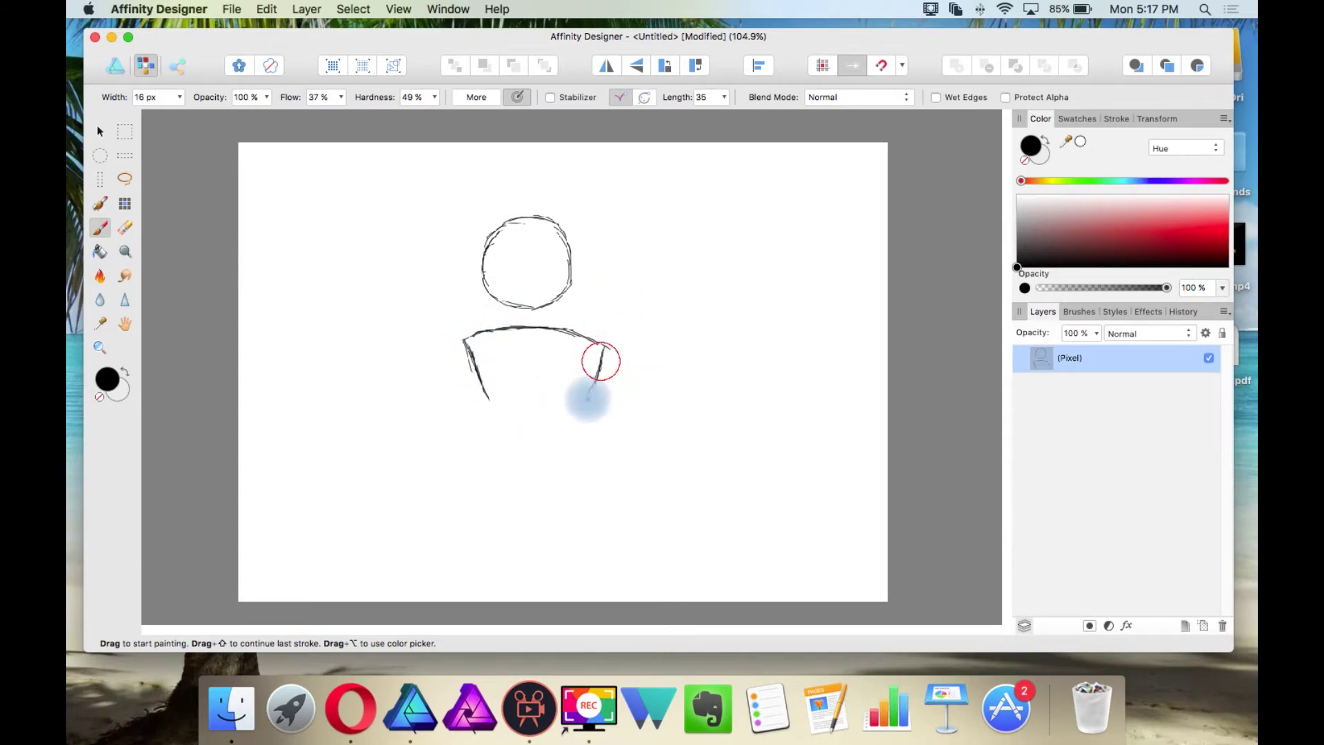
pyautogui.moveTo(482, 399); pyautogui.dragTo(592, 405)
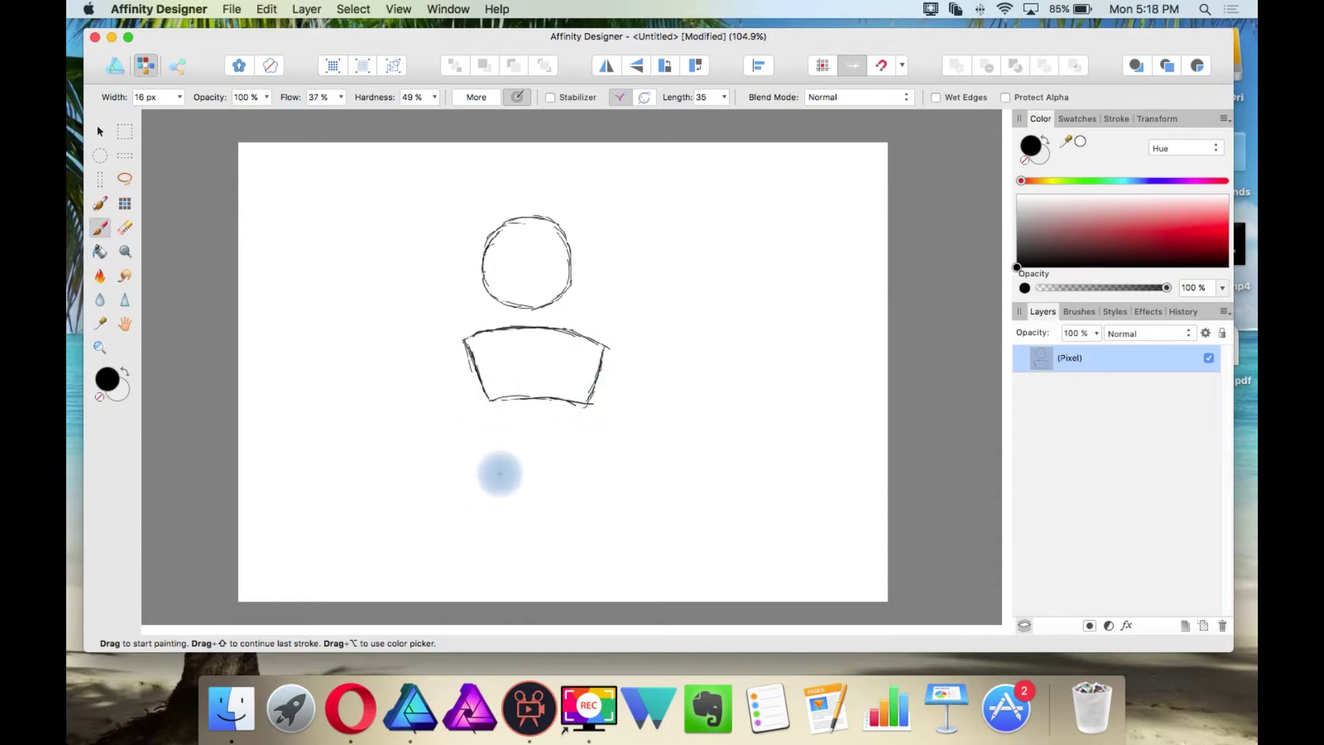
pyautogui.moveTo(505, 490)
pyautogui.mouseDown()
pyautogui.moveTo(514, 448)
pyautogui.moveTo(540, 444)
pyautogui.moveTo(573, 467)
pyautogui.moveTo(498, 464)
pyautogui.mouseUp()
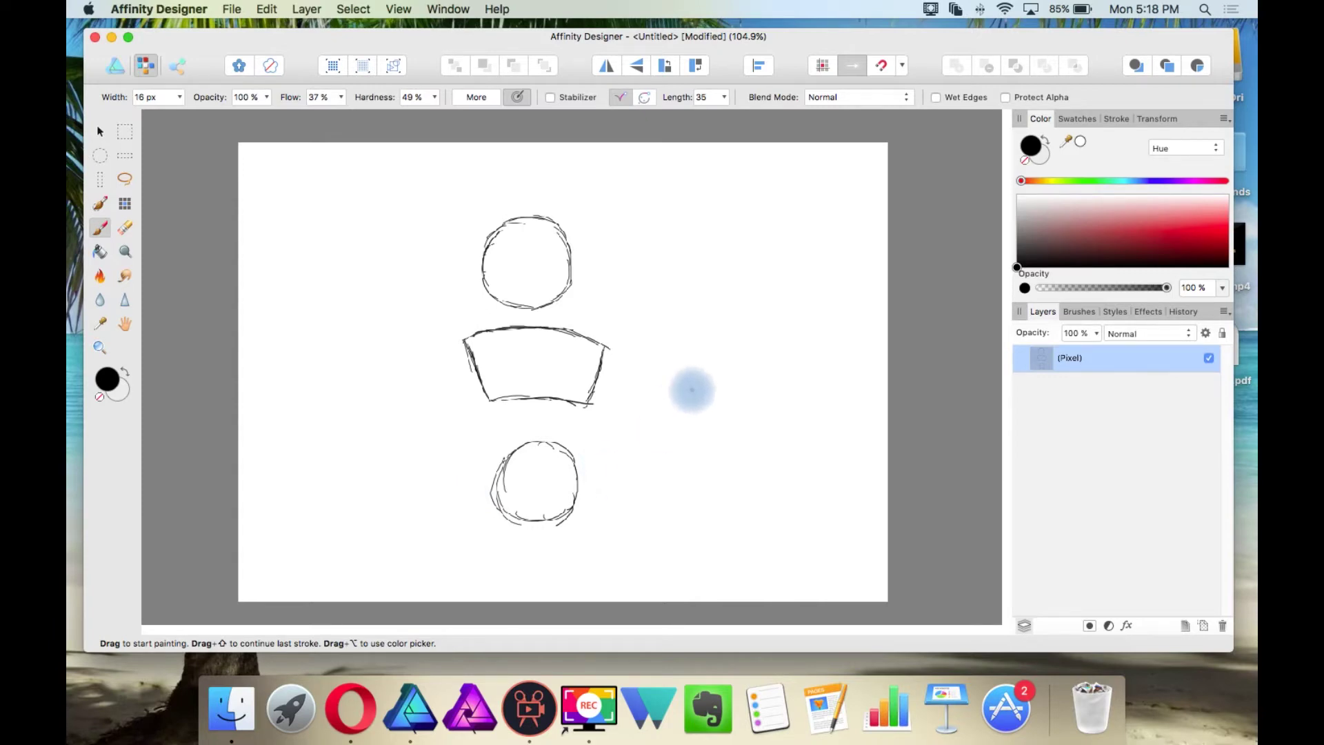
# Step: Add small circles for both hands, both hip joints and the feet
pyautogui.moveTo(431, 409); pyautogui.dragTo(434, 413)
pyautogui.moveTo(494, 464); pyautogui.dragTo(496, 468)
pyautogui.moveTo(623, 429)
pyautogui.mouseDown()
pyautogui.moveTo(629, 416)
pyautogui.moveTo(649, 431)
pyautogui.mouseUp()
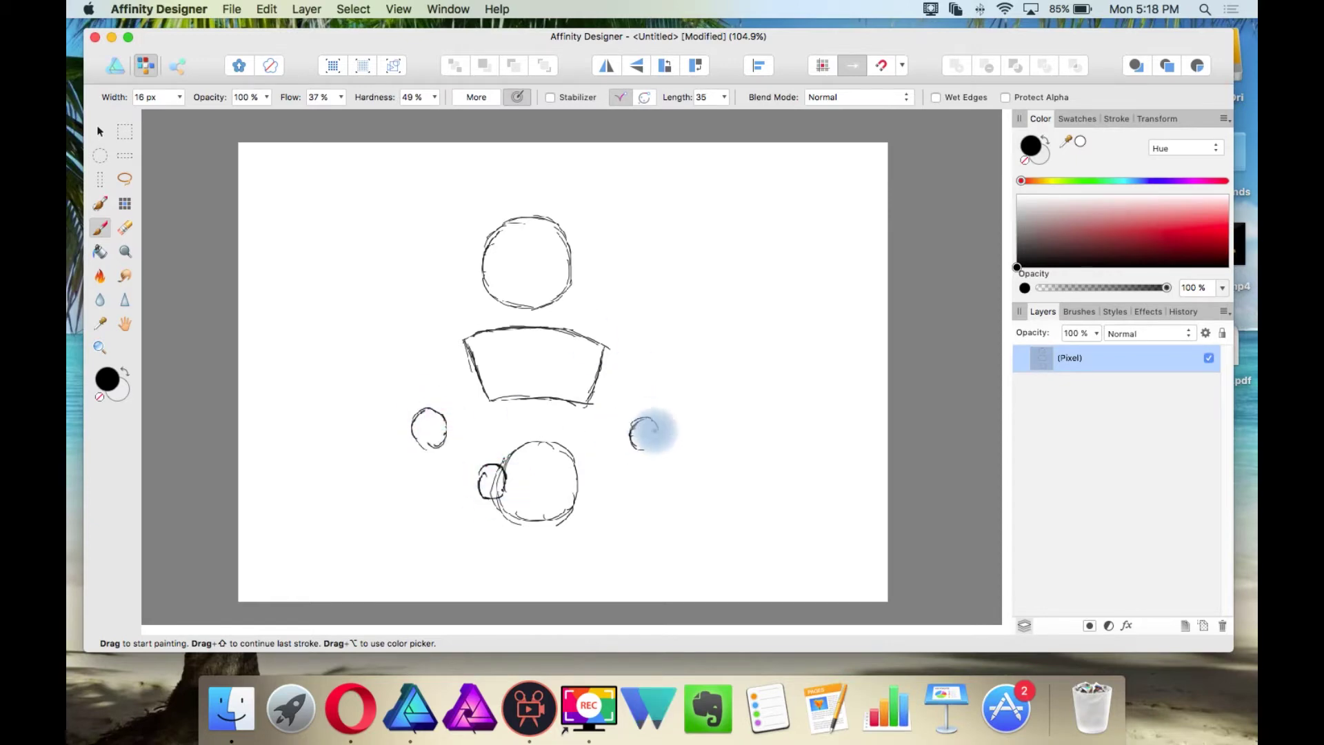
pyautogui.moveTo(579, 467); pyautogui.dragTo(582, 468)
pyautogui.moveTo(466, 550); pyautogui.dragTo(469, 552)
pyautogui.moveTo(585, 550); pyautogui.dragTo(587, 550)
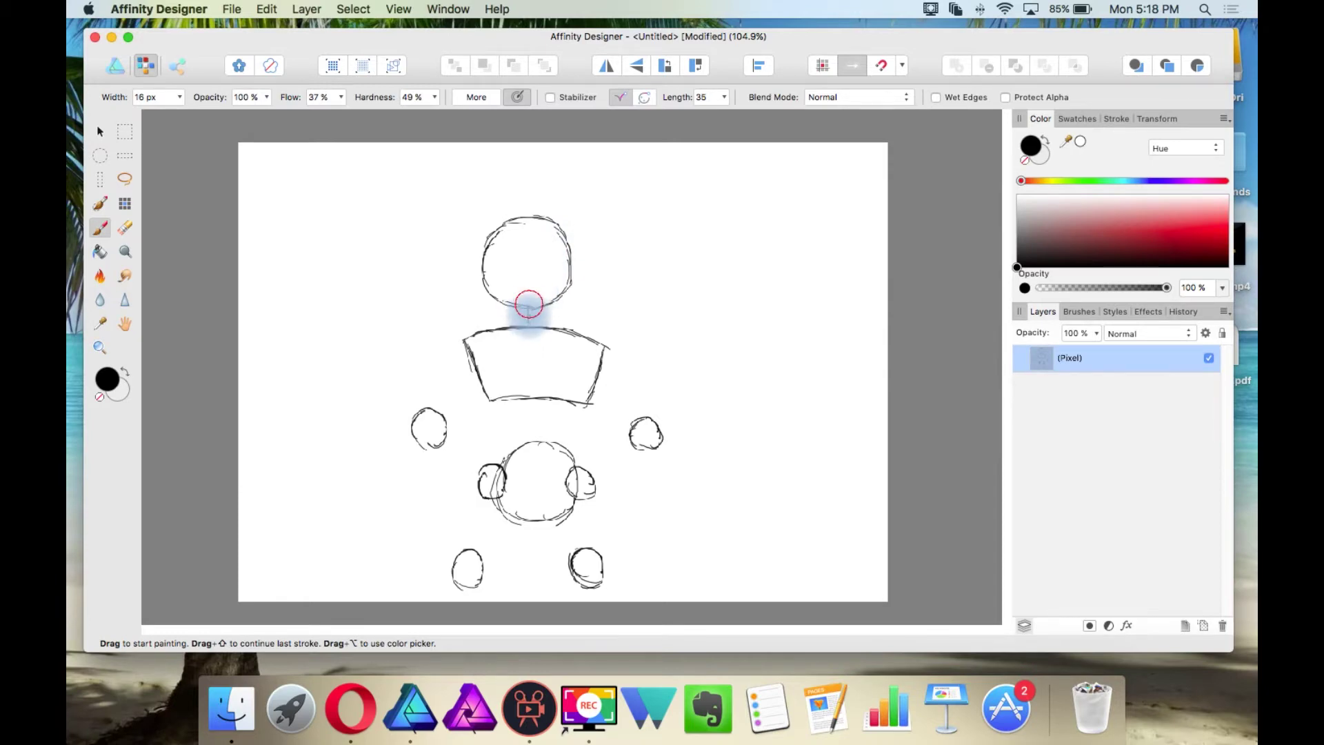
# Step: Connect everything with neck, arm, spine and leg lines down to the feet
pyautogui.moveTo(529, 303); pyautogui.dragTo(529, 327)
pyautogui.moveTo(438, 412); pyautogui.dragTo(479, 360)
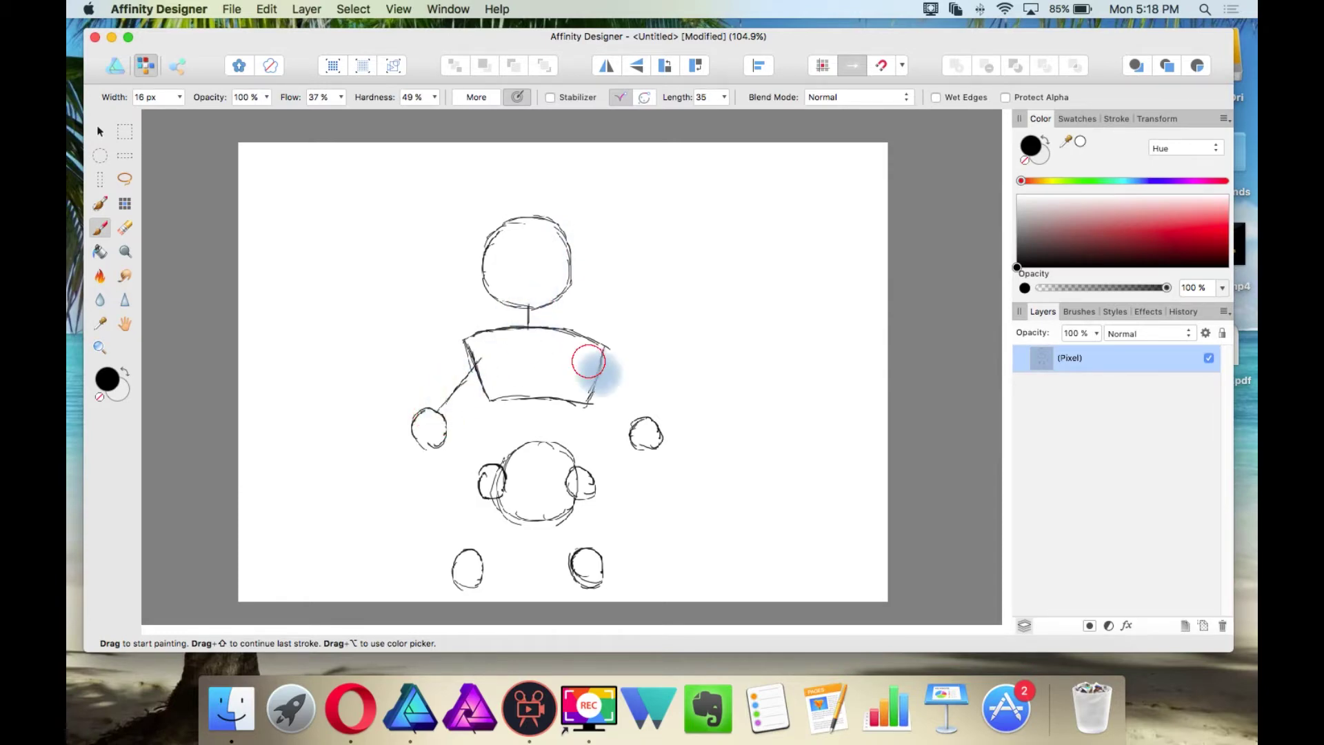
pyautogui.moveTo(605, 366); pyautogui.dragTo(645, 419)
pyautogui.moveTo(535, 392); pyautogui.dragTo(535, 440)
pyautogui.moveTo(502, 513); pyautogui.dragTo(476, 552)
pyautogui.moveTo(635, 442); pyautogui.dragTo(593, 476)
pyautogui.moveTo(483, 481); pyautogui.dragTo(445, 441)
pyautogui.moveTo(567, 512); pyautogui.dragTo(581, 545)
pyautogui.moveTo(461, 587); pyautogui.dragTo(465, 600)
pyautogui.moveTo(593, 586); pyautogui.dragTo(596, 601)
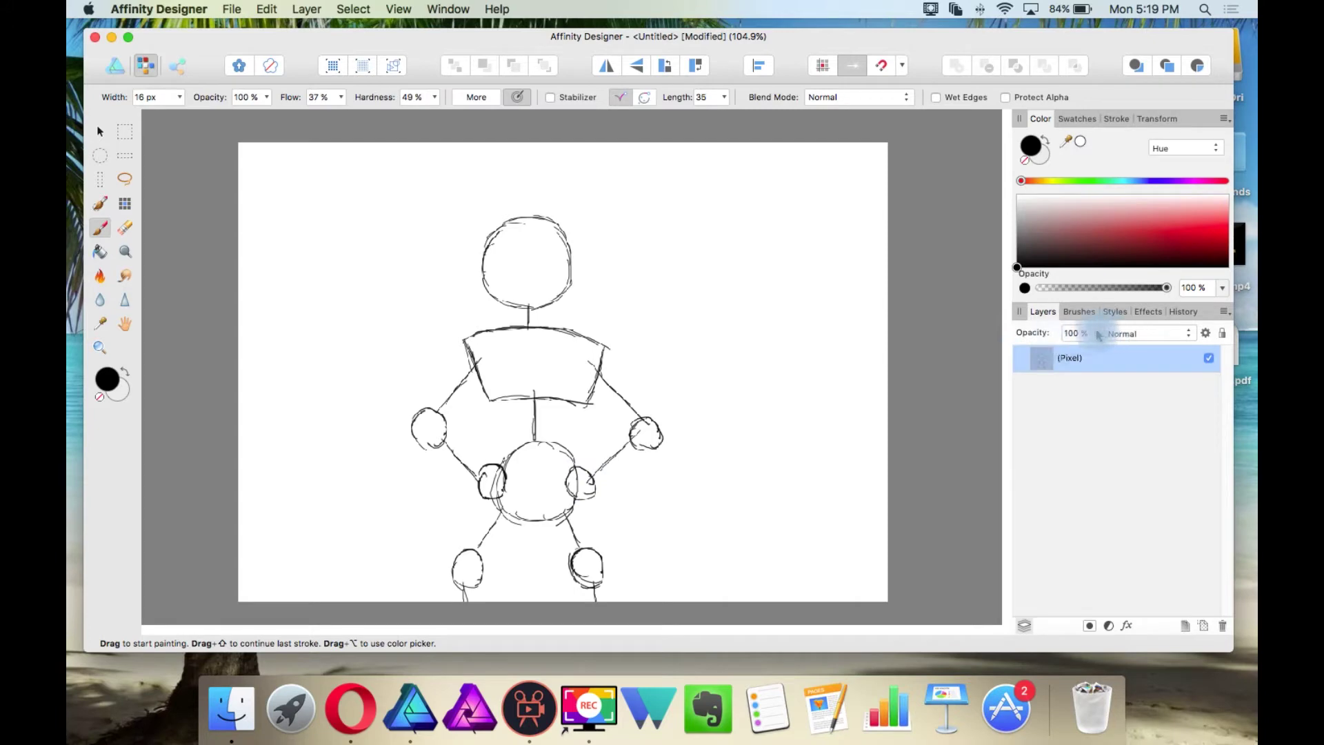
# Step: Fade the sketch layer to 42% opacity and trace the head outline over it
pyautogui.moveTo(1097, 333)
pyautogui.mouseDown()
pyautogui.moveTo(1085, 364)
pyautogui.moveTo(1004, 378)
pyautogui.mouseUp()
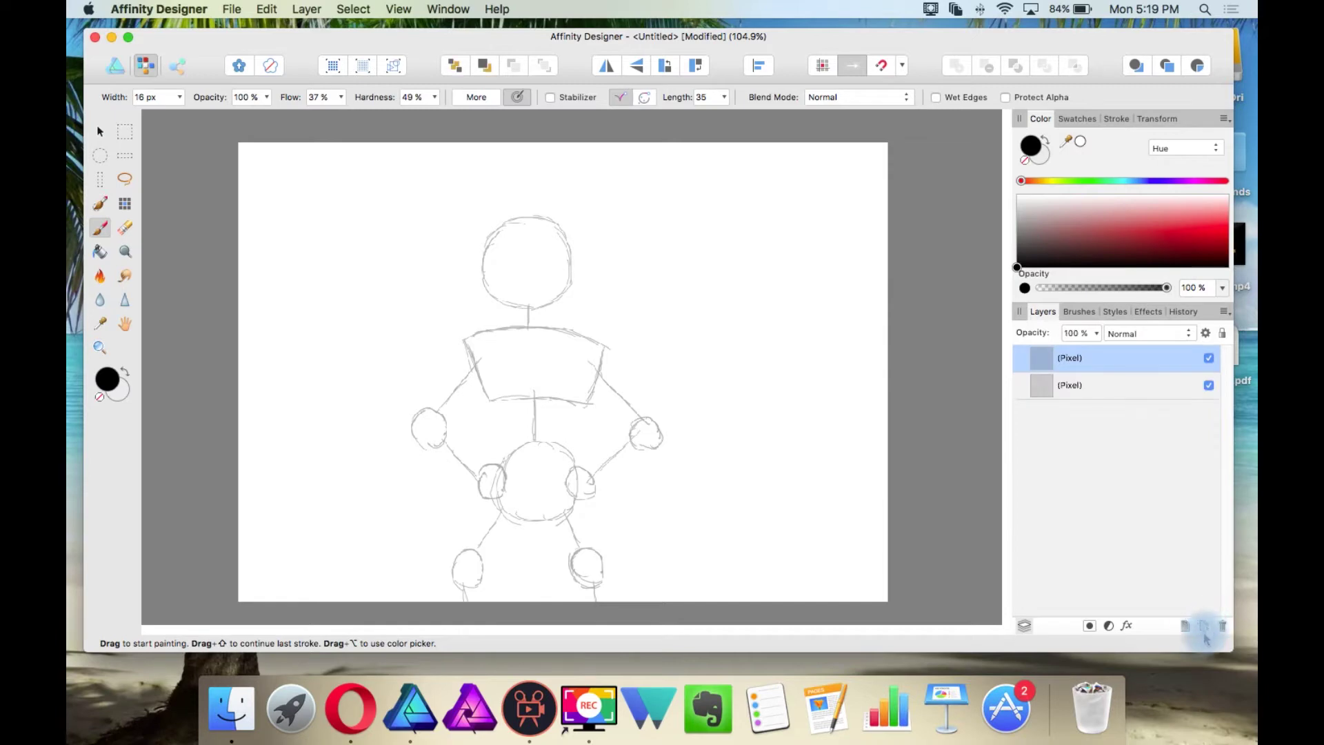
pyautogui.moveTo(500, 301)
pyautogui.mouseDown()
pyautogui.moveTo(493, 231)
pyautogui.moveTo(556, 227)
pyautogui.moveTo(516, 318)
pyautogui.moveTo(544, 309)
pyautogui.moveTo(441, 363)
pyautogui.moveTo(456, 438)
pyautogui.moveTo(494, 471)
pyautogui.moveTo(425, 408)
pyautogui.moveTo(455, 478)
pyautogui.moveTo(504, 473)
pyautogui.moveTo(503, 492)
pyautogui.moveTo(591, 383)
pyautogui.moveTo(581, 334)
pyautogui.moveTo(638, 428)
pyautogui.moveTo(603, 400)
pyautogui.moveTo(623, 427)
pyautogui.moveTo(563, 481)
pyautogui.moveTo(574, 498)
pyautogui.moveTo(638, 456)
pyautogui.moveTo(481, 359)
pyautogui.moveTo(583, 384)
pyautogui.moveTo(500, 409)
pyautogui.moveTo(506, 445)
pyautogui.moveTo(570, 423)
pyautogui.moveTo(487, 501)
pyautogui.moveTo(531, 511)
pyautogui.moveTo(518, 536)
pyautogui.moveTo(483, 504)
pyautogui.moveTo(515, 529)
pyautogui.moveTo(496, 565)
pyautogui.moveTo(450, 576)
pyautogui.moveTo(530, 514)
pyautogui.moveTo(560, 556)
pyautogui.moveTo(583, 501)
pyautogui.moveTo(618, 490)
pyautogui.mouseUp()
pyautogui.scroll(-3, 819, 532)
pyautogui.scroll(3, 837, 436)
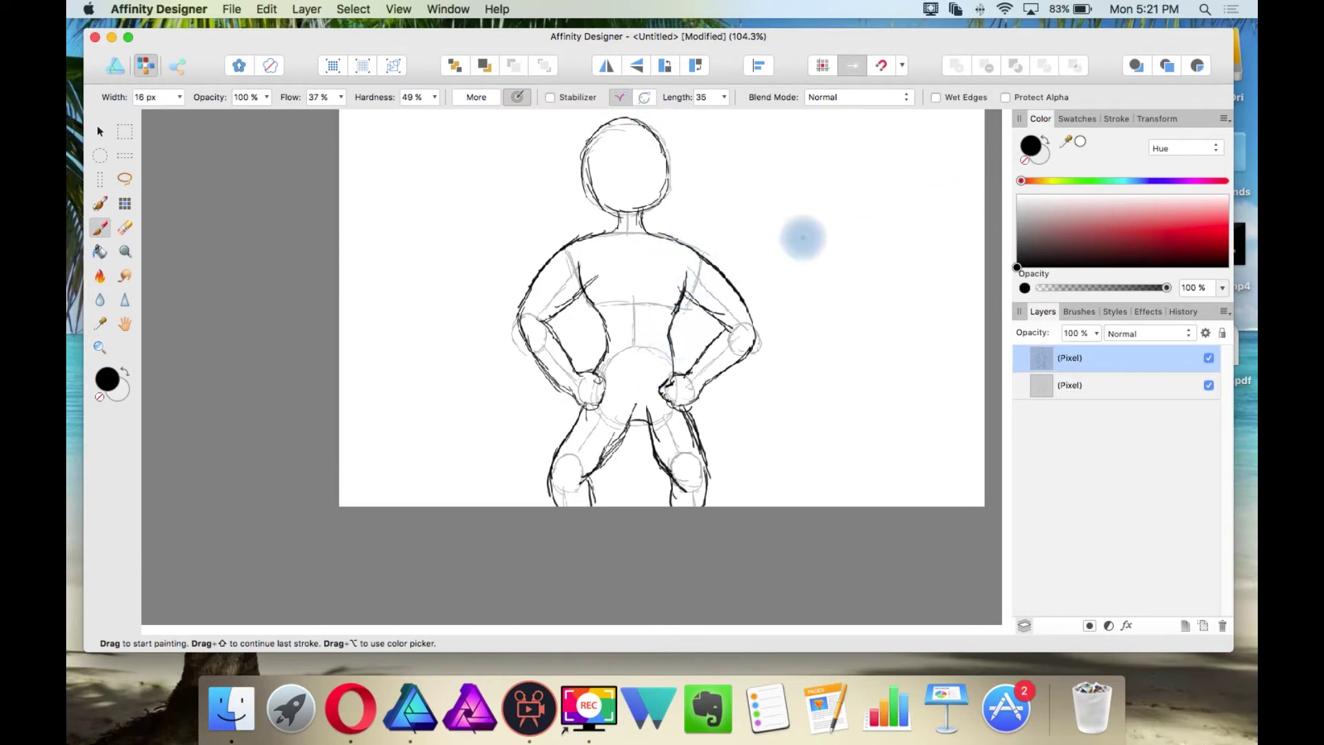
pyautogui.scroll(3, 745, 271)
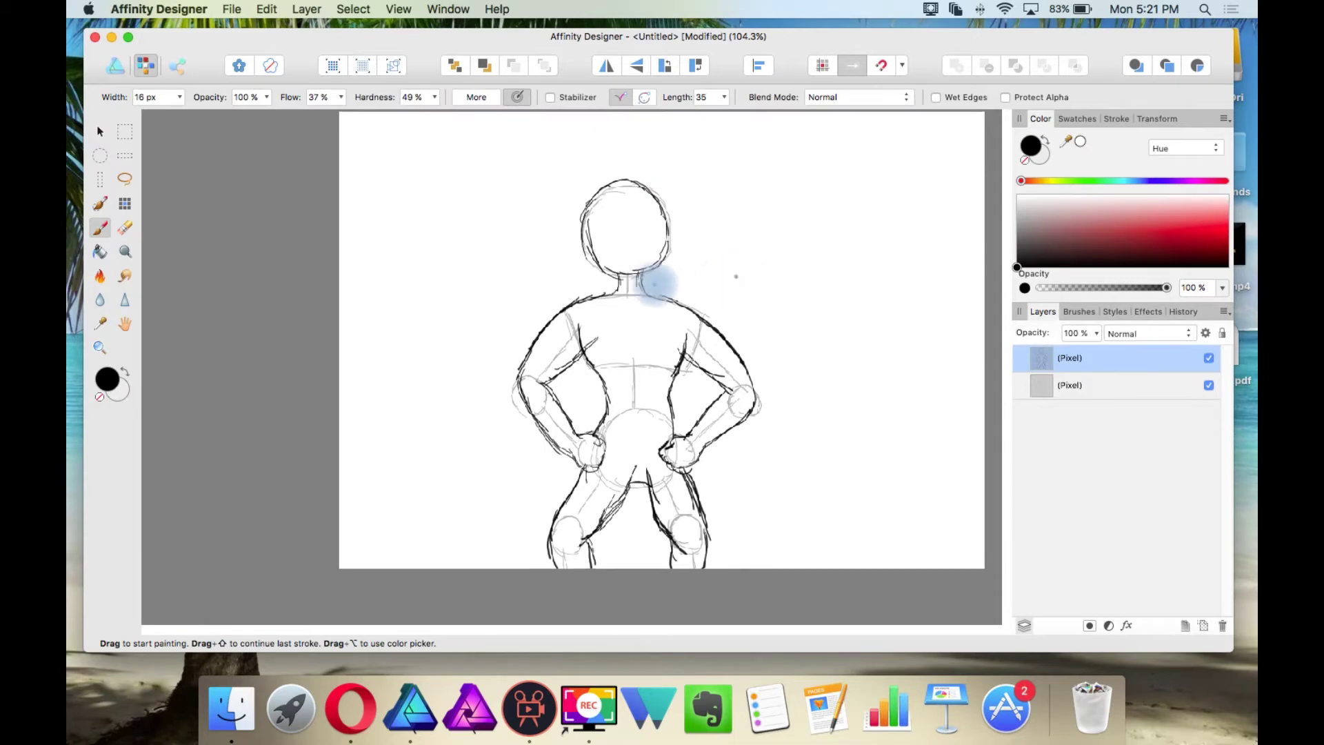
pyautogui.click(100, 131)
# Step: Select all the old sketch layers and delete them, returning to the Paint Brush
pyautogui.press('super+a')
pyautogui.press('Delete')
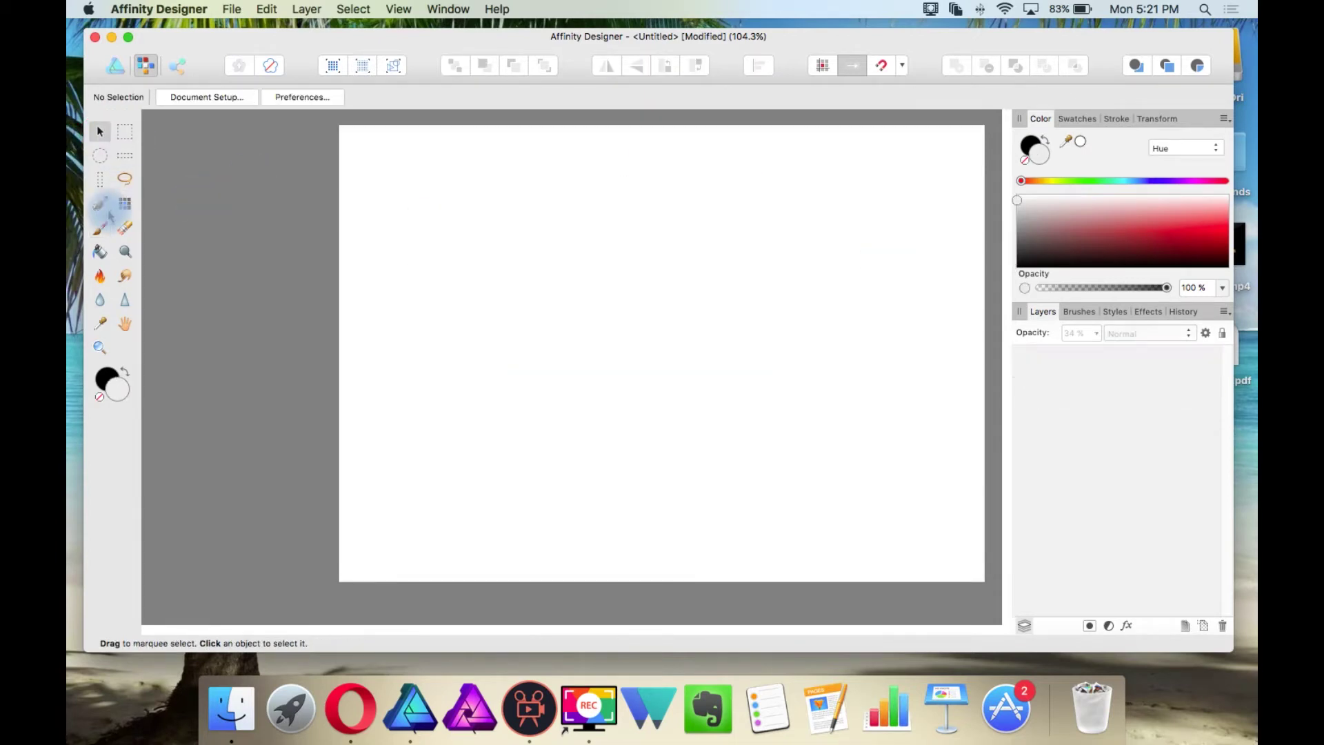
pyautogui.click(100, 227)
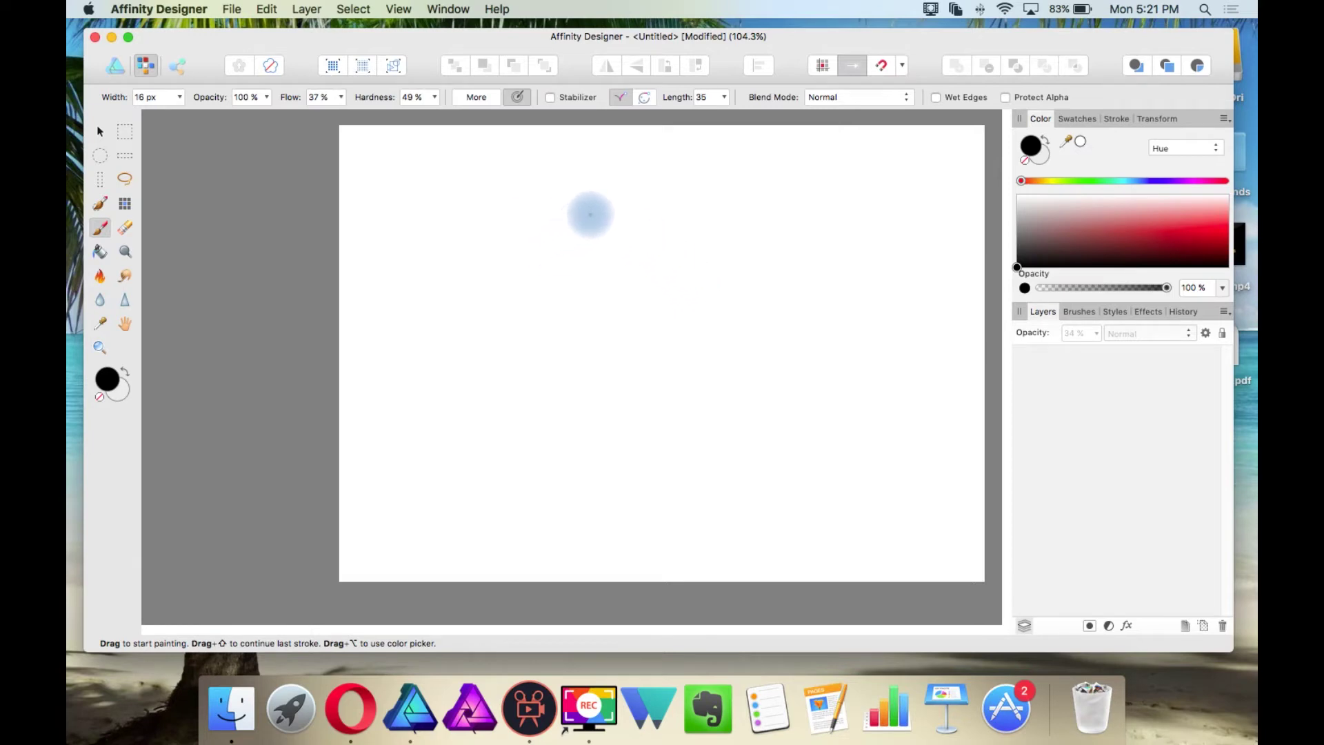
# Step: Sketch a rounded shape near the page centre with a lower lobe and small arm
pyautogui.moveTo(580, 210)
pyautogui.mouseDown()
pyautogui.moveTo(562, 261)
pyautogui.moveTo(565, 244)
pyautogui.moveTo(611, 285)
pyautogui.moveTo(581, 220)
pyautogui.moveTo(611, 203)
pyautogui.moveTo(577, 205)
pyautogui.moveTo(655, 205)
pyautogui.moveTo(659, 266)
pyautogui.moveTo(591, 281)
pyautogui.mouseUp()
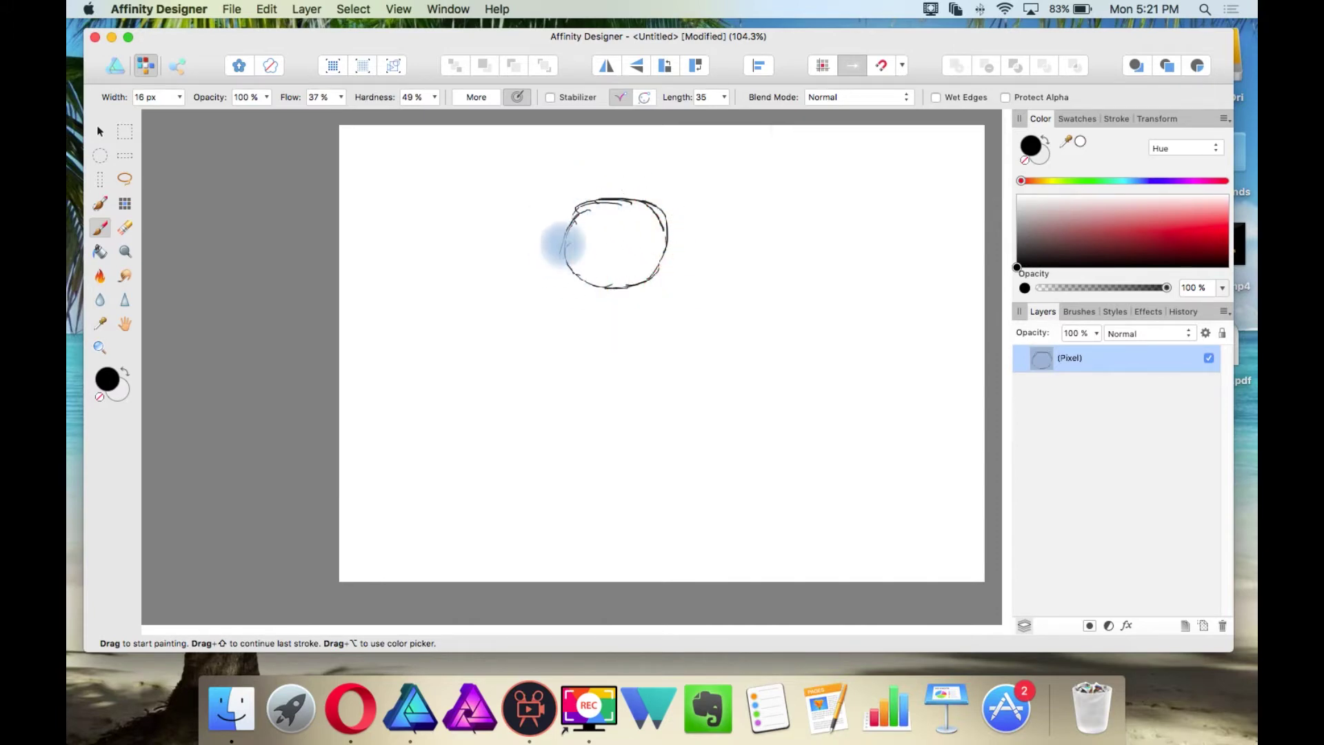
pyautogui.moveTo(566, 233)
pyautogui.mouseDown()
pyautogui.moveTo(548, 278)
pyautogui.moveTo(546, 267)
pyautogui.moveTo(596, 309)
pyautogui.moveTo(655, 307)
pyautogui.moveTo(677, 285)
pyautogui.moveTo(682, 249)
pyautogui.moveTo(652, 211)
pyautogui.moveTo(680, 260)
pyautogui.mouseUp()
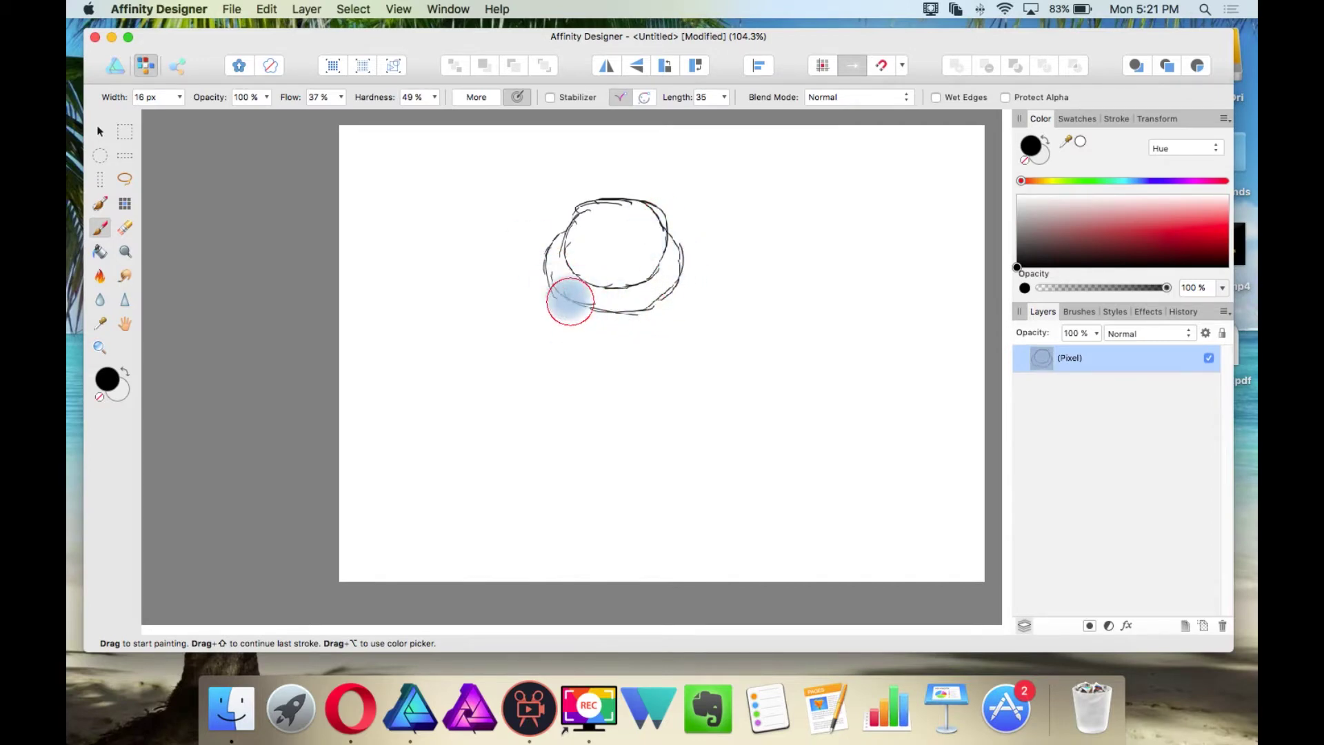
pyautogui.moveTo(571, 302)
pyautogui.mouseDown()
pyautogui.moveTo(607, 331)
pyautogui.moveTo(645, 322)
pyautogui.moveTo(567, 302)
pyautogui.mouseUp()
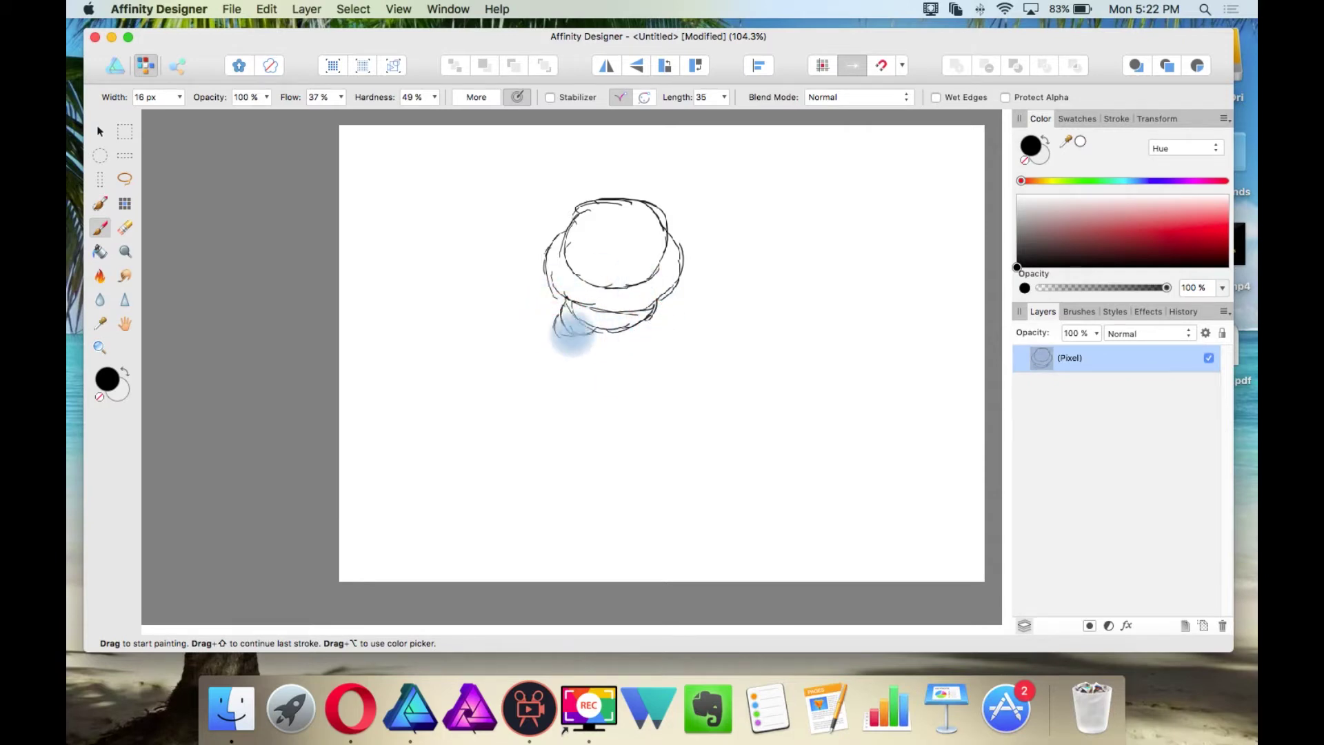
pyautogui.moveTo(573, 335)
pyautogui.mouseDown()
pyautogui.moveTo(628, 345)
pyautogui.moveTo(619, 331)
pyautogui.moveTo(640, 338)
pyautogui.moveTo(629, 339)
pyautogui.moveTo(659, 314)
pyautogui.moveTo(636, 344)
pyautogui.mouseUp()
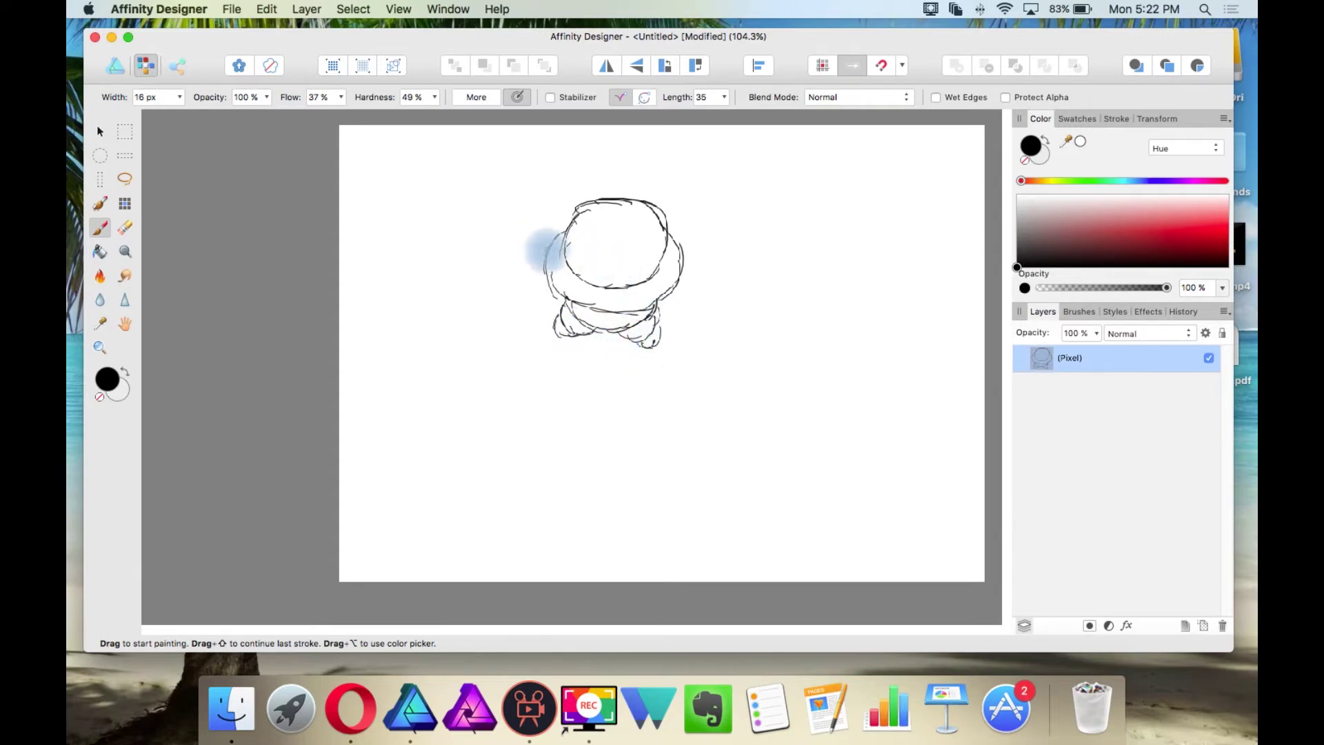
pyautogui.moveTo(540, 246); pyautogui.dragTo(531, 283)
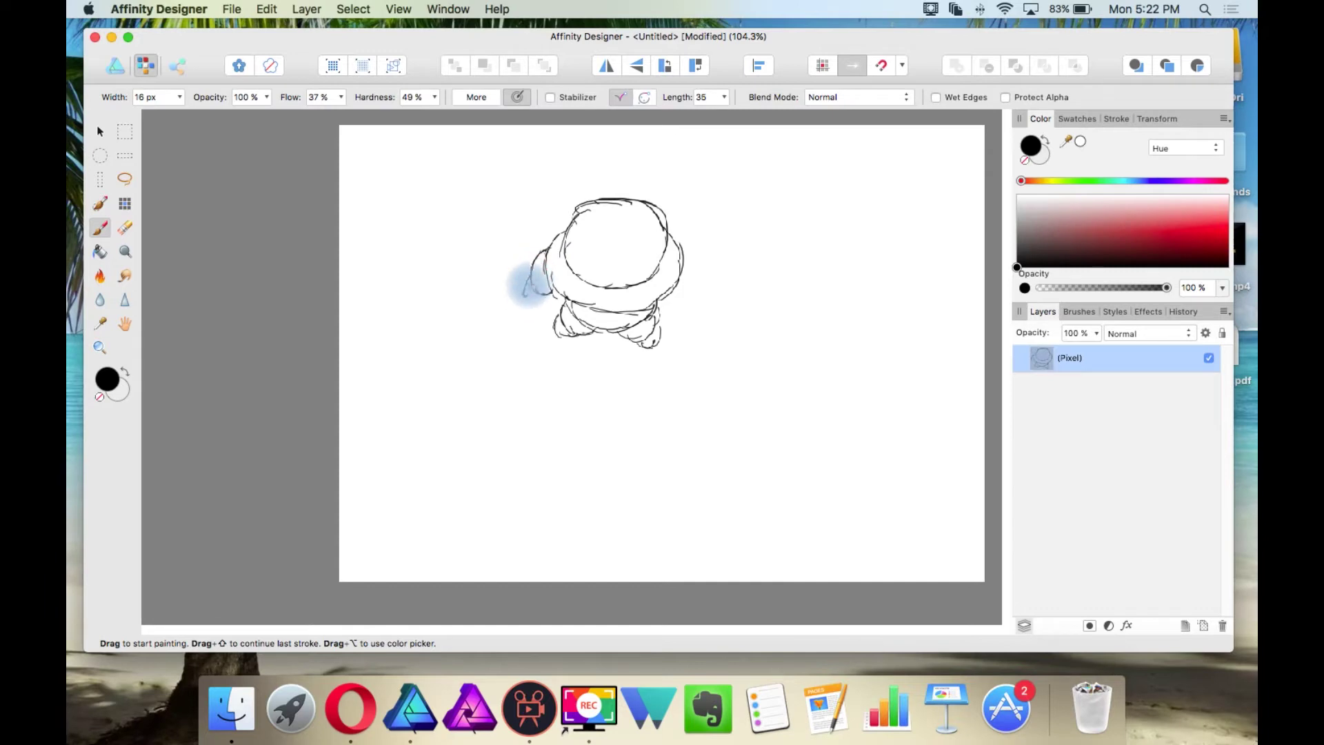
pyautogui.moveTo(653, 287)
pyautogui.mouseDown()
pyautogui.moveTo(694, 298)
pyautogui.moveTo(701, 279)
pyautogui.moveTo(680, 251)
pyautogui.moveTo(697, 260)
pyautogui.moveTo(679, 307)
pyautogui.mouseUp()
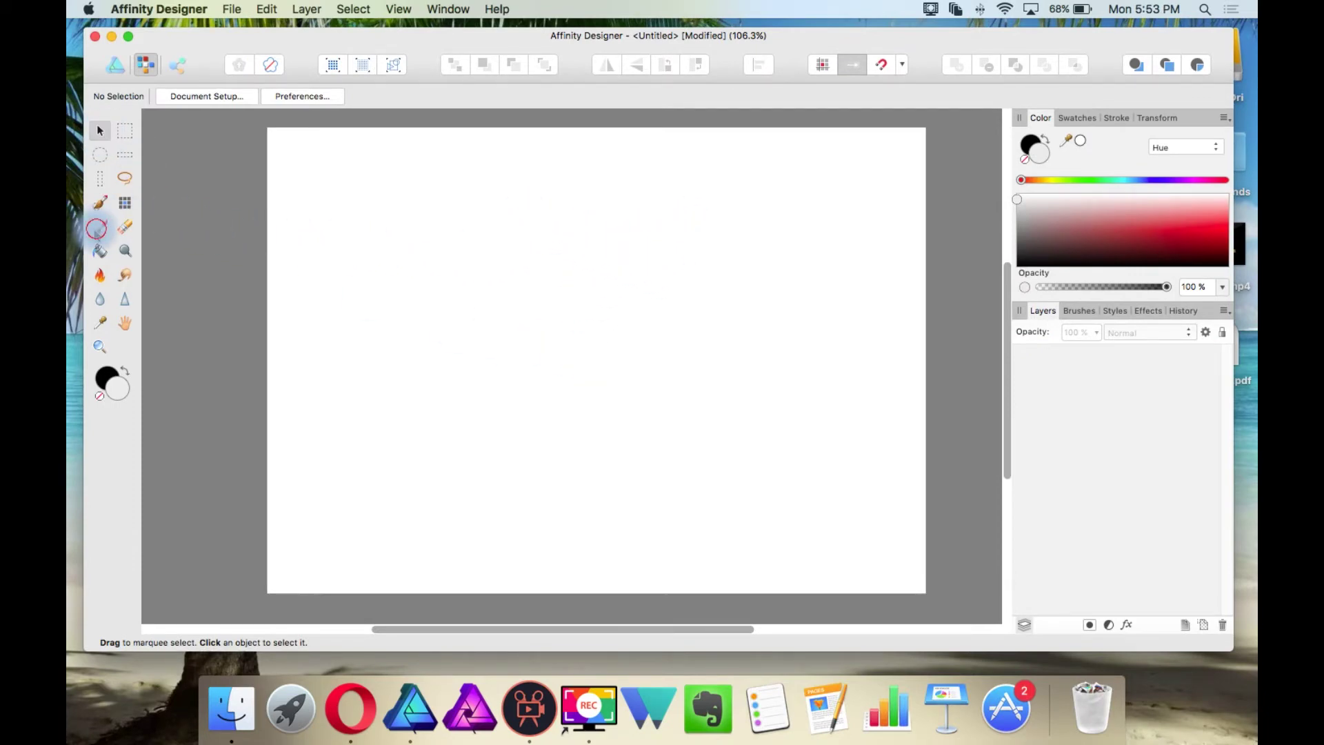
# Step: Sketch the first cone-like limb segment with two diagonal lines
pyautogui.click(98, 227)
pyautogui.click(428, 315)
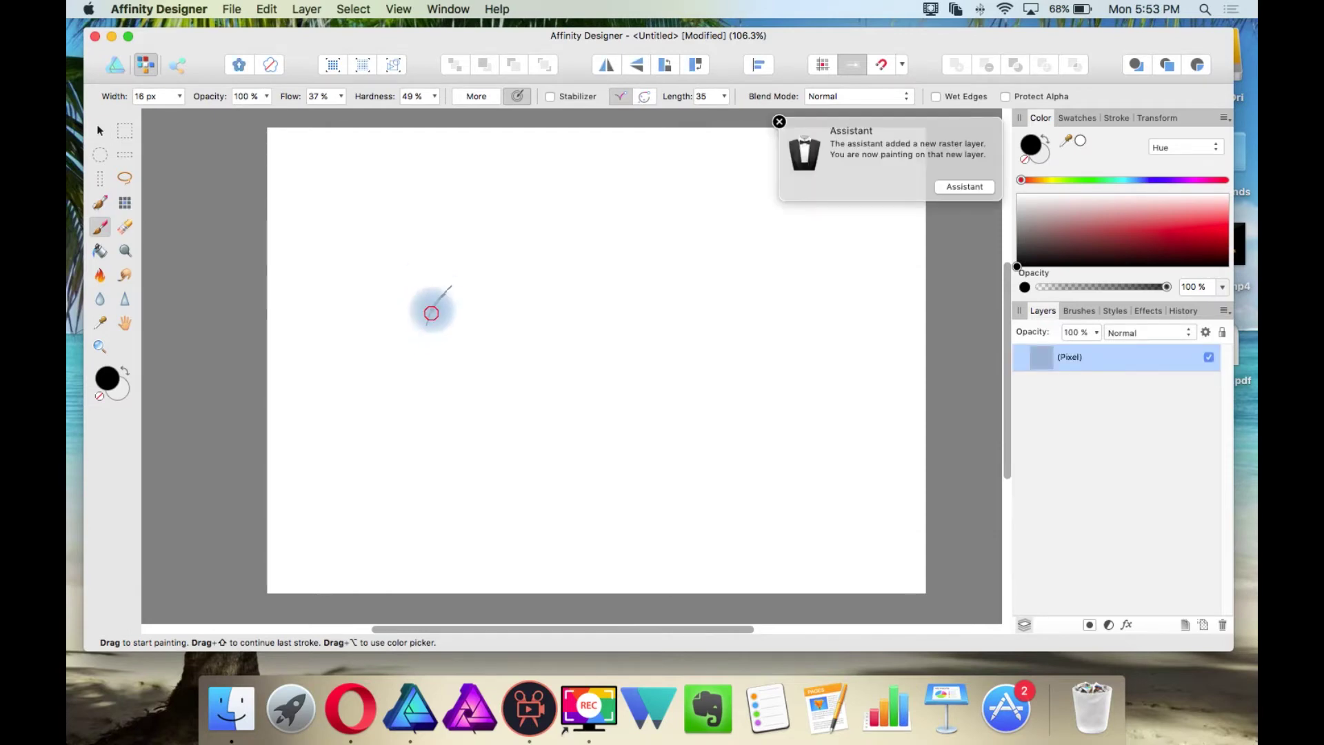
pyautogui.moveTo(431, 314)
pyautogui.mouseDown()
pyautogui.moveTo(460, 273)
pyautogui.moveTo(491, 293)
pyautogui.mouseUp()
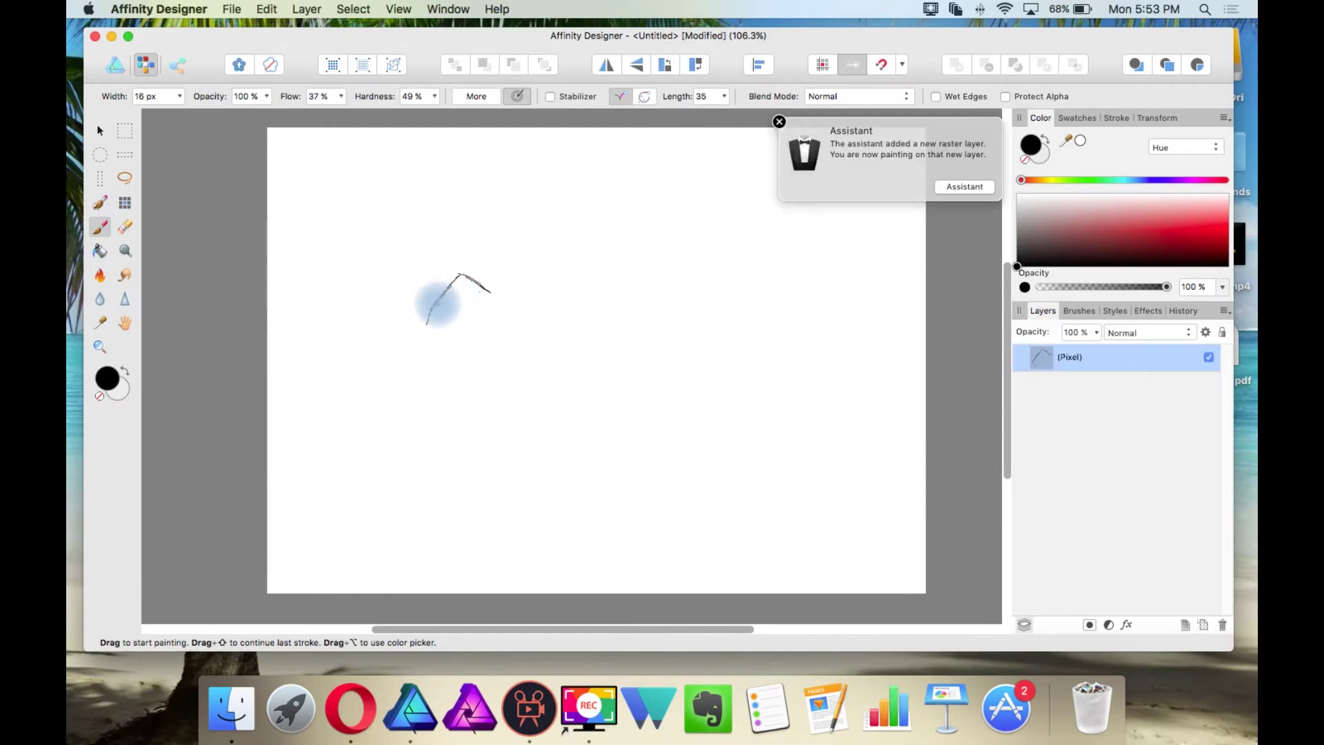
pyautogui.moveTo(429, 328)
pyautogui.mouseDown()
pyautogui.moveTo(478, 306)
pyautogui.moveTo(461, 286)
pyautogui.moveTo(467, 251)
pyautogui.moveTo(506, 251)
pyautogui.moveTo(516, 272)
pyautogui.moveTo(458, 294)
pyautogui.moveTo(520, 297)
pyautogui.mouseUp()
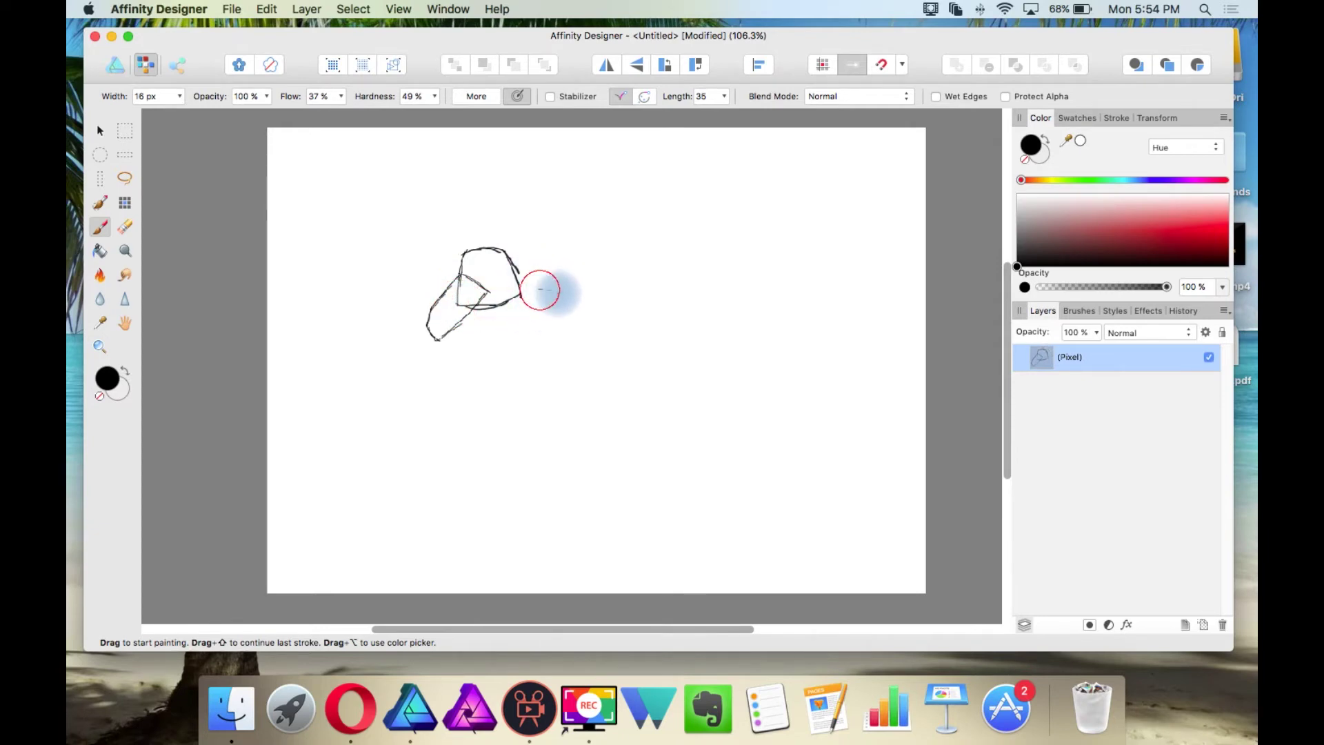
# Step: Draw the second boxy segment's edges and right end, joining it to the first
pyautogui.moveTo(549, 290)
pyautogui.mouseDown()
pyautogui.moveTo(551, 327)
pyautogui.moveTo(553, 293)
pyautogui.moveTo(595, 278)
pyautogui.mouseUp()
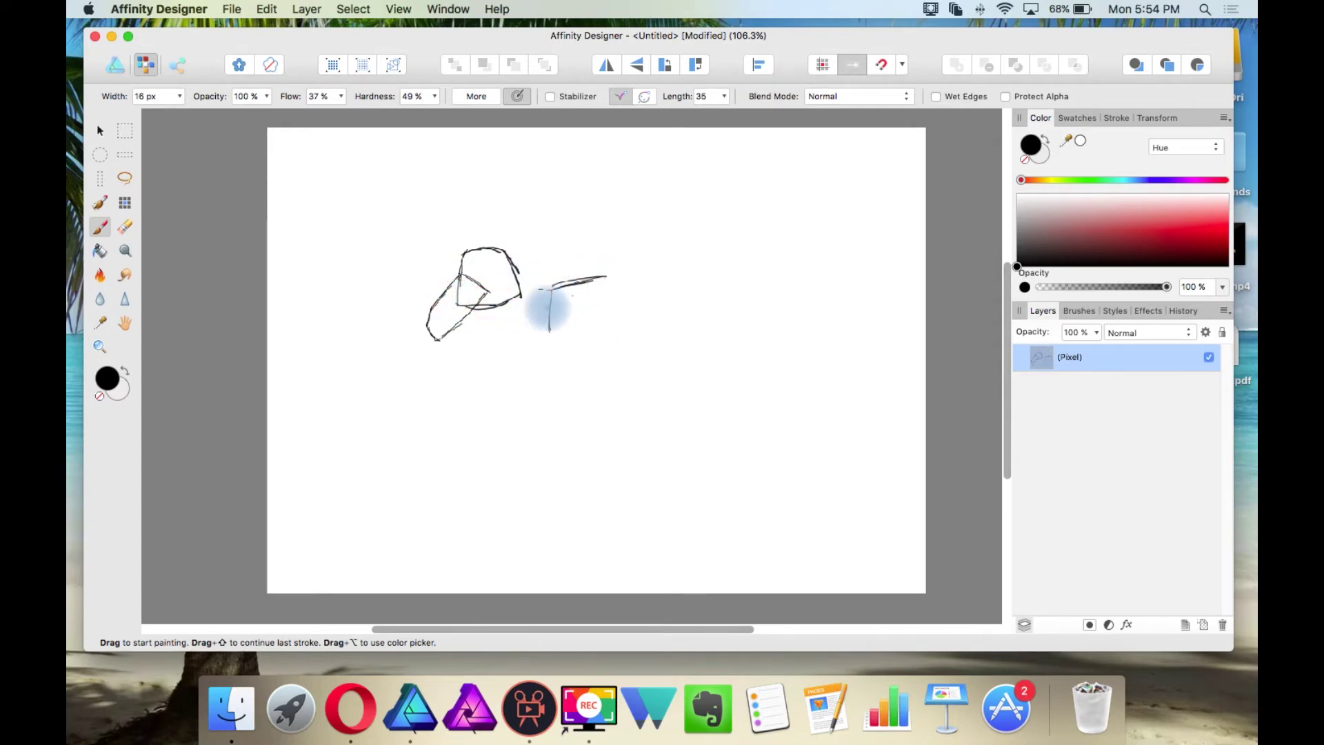
pyautogui.moveTo(550, 330); pyautogui.dragTo(624, 342)
pyautogui.moveTo(593, 283)
pyautogui.mouseDown()
pyautogui.moveTo(630, 275)
pyautogui.moveTo(624, 349)
pyautogui.moveTo(615, 302)
pyautogui.moveTo(598, 322)
pyautogui.moveTo(621, 271)
pyautogui.moveTo(604, 289)
pyautogui.moveTo(724, 259)
pyautogui.mouseUp()
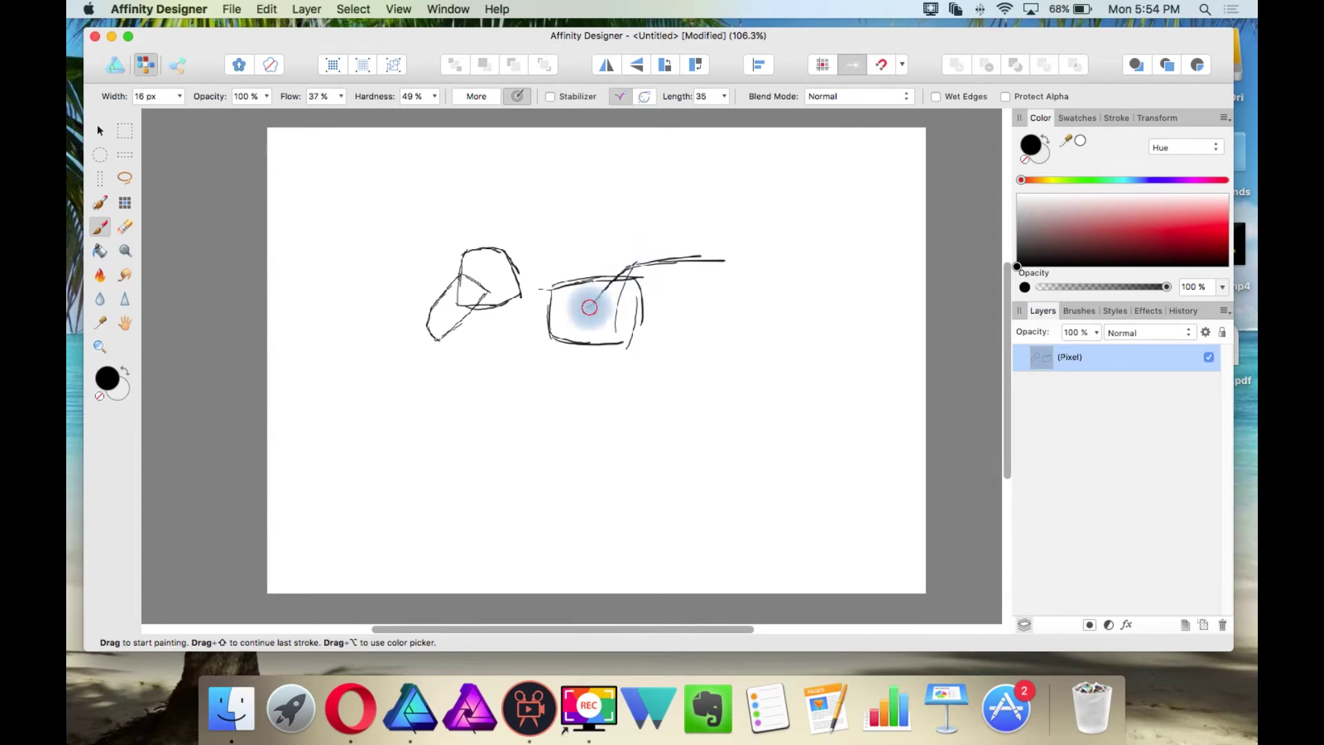
pyautogui.moveTo(591, 308)
pyautogui.mouseDown()
pyautogui.moveTo(601, 347)
pyautogui.moveTo(707, 354)
pyautogui.mouseUp()
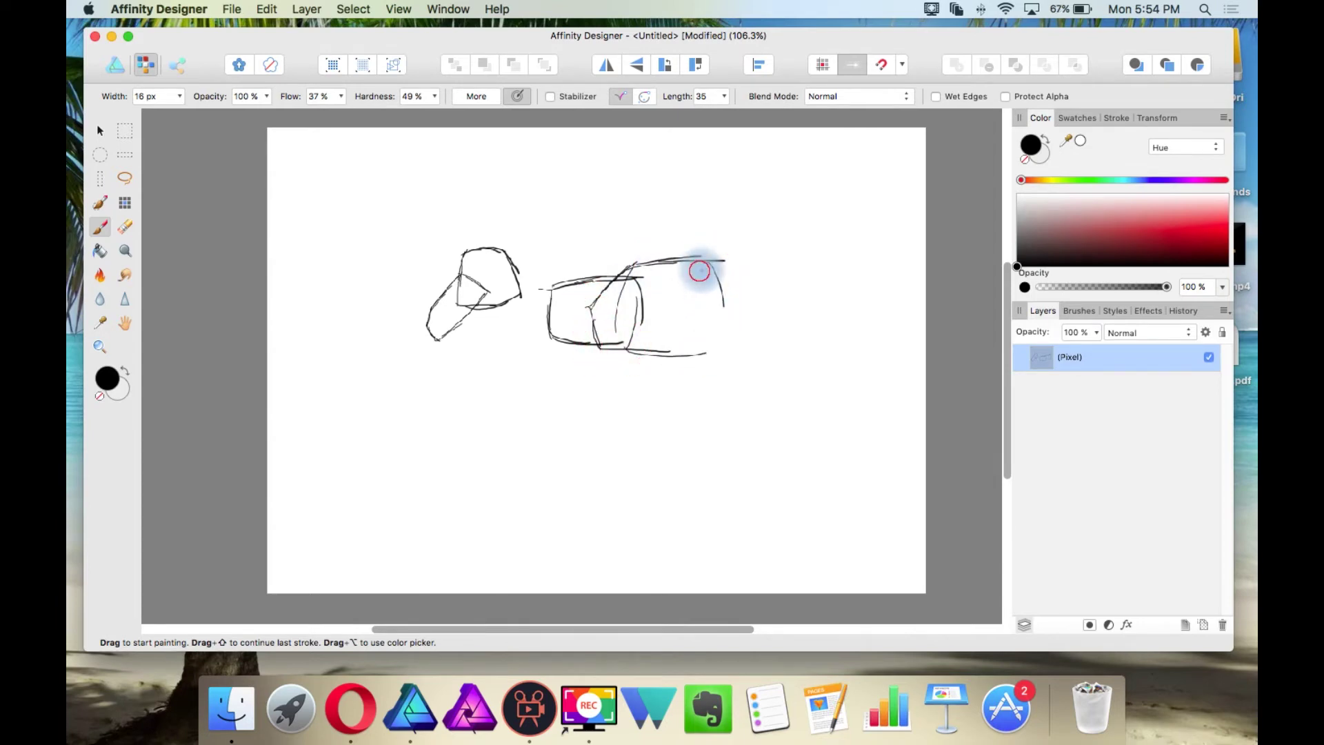
pyautogui.moveTo(701, 258); pyautogui.dragTo(733, 319)
pyautogui.moveTo(717, 278); pyautogui.dragTo(721, 352)
pyautogui.moveTo(549, 301)
pyautogui.mouseDown()
pyautogui.moveTo(511, 279)
pyautogui.moveTo(516, 299)
pyautogui.moveTo(524, 276)
pyautogui.moveTo(501, 305)
pyautogui.mouseUp()
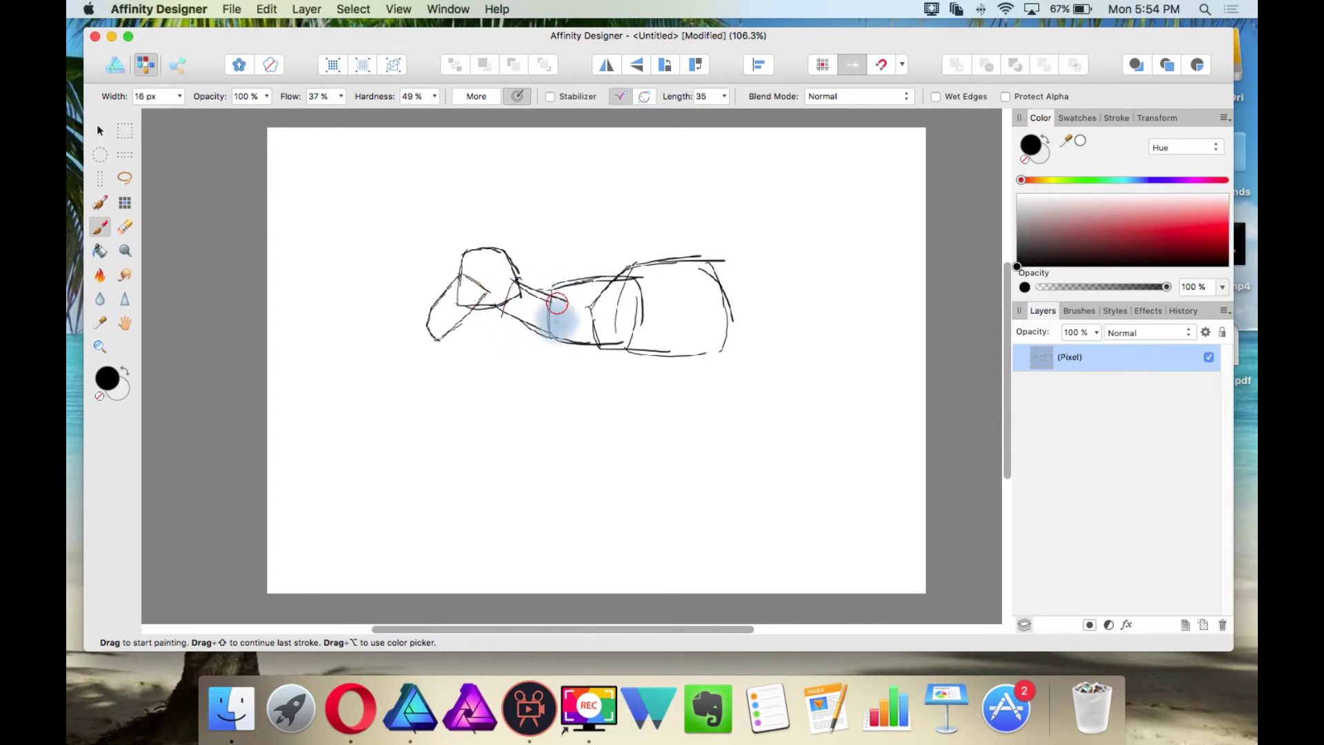
# Step: Add fold lines inside the second box and a diagonal piece below the limb
pyautogui.moveTo(573, 340)
pyautogui.mouseDown()
pyautogui.moveTo(674, 340)
pyautogui.moveTo(692, 379)
pyautogui.moveTo(721, 362)
pyautogui.mouseUp()
pyautogui.moveTo(610, 331); pyautogui.dragTo(676, 332)
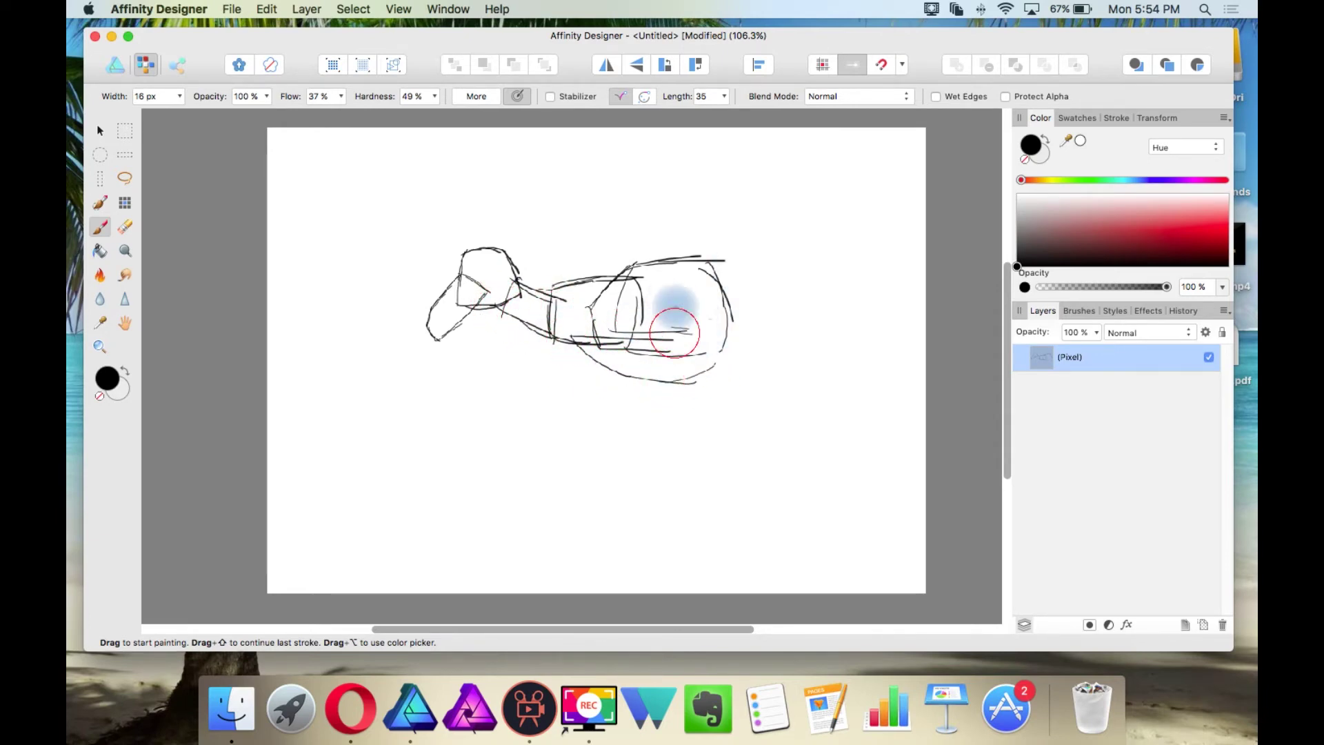
pyautogui.moveTo(575, 398)
pyautogui.mouseDown()
pyautogui.moveTo(597, 353)
pyautogui.moveTo(618, 363)
pyautogui.moveTo(608, 397)
pyautogui.moveTo(580, 390)
pyautogui.moveTo(642, 376)
pyautogui.mouseUp()
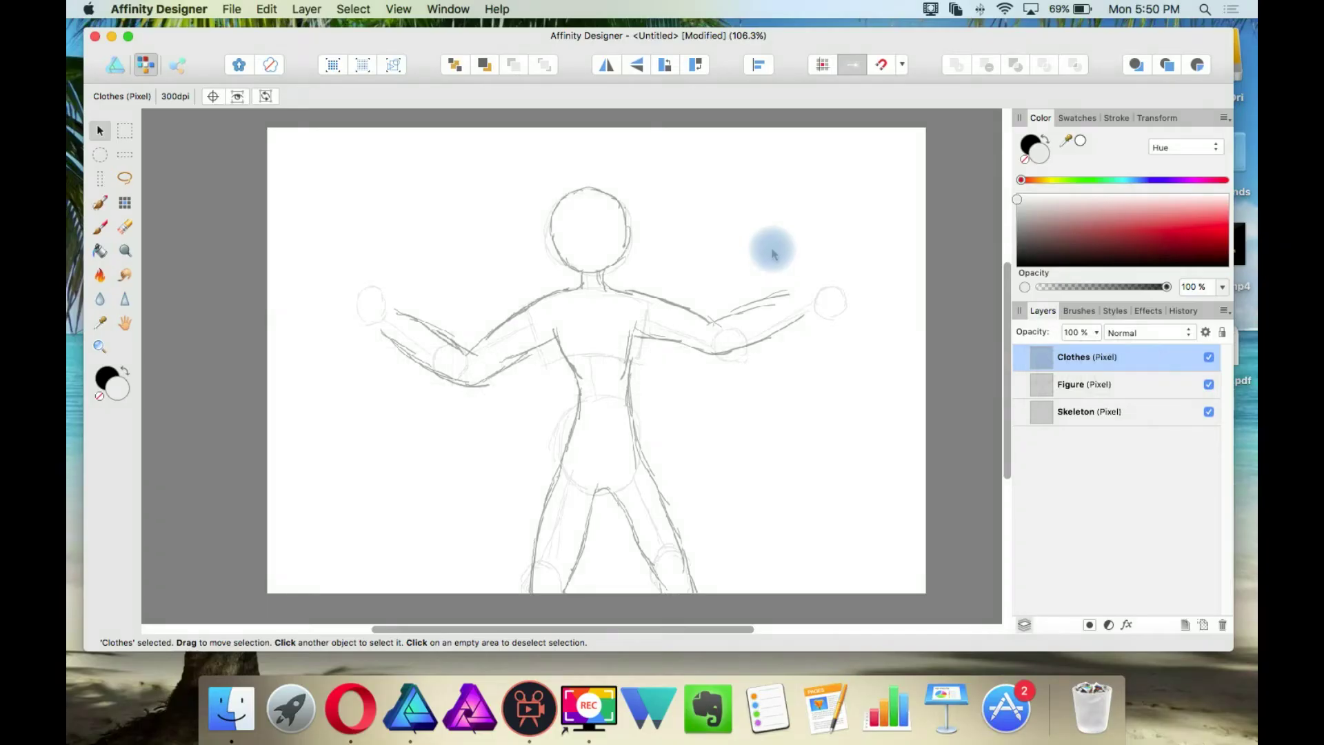
# Step: Sketch the shirt's neckline, side and shoulder lines, then undo the last strokes
pyautogui.click(100, 226)
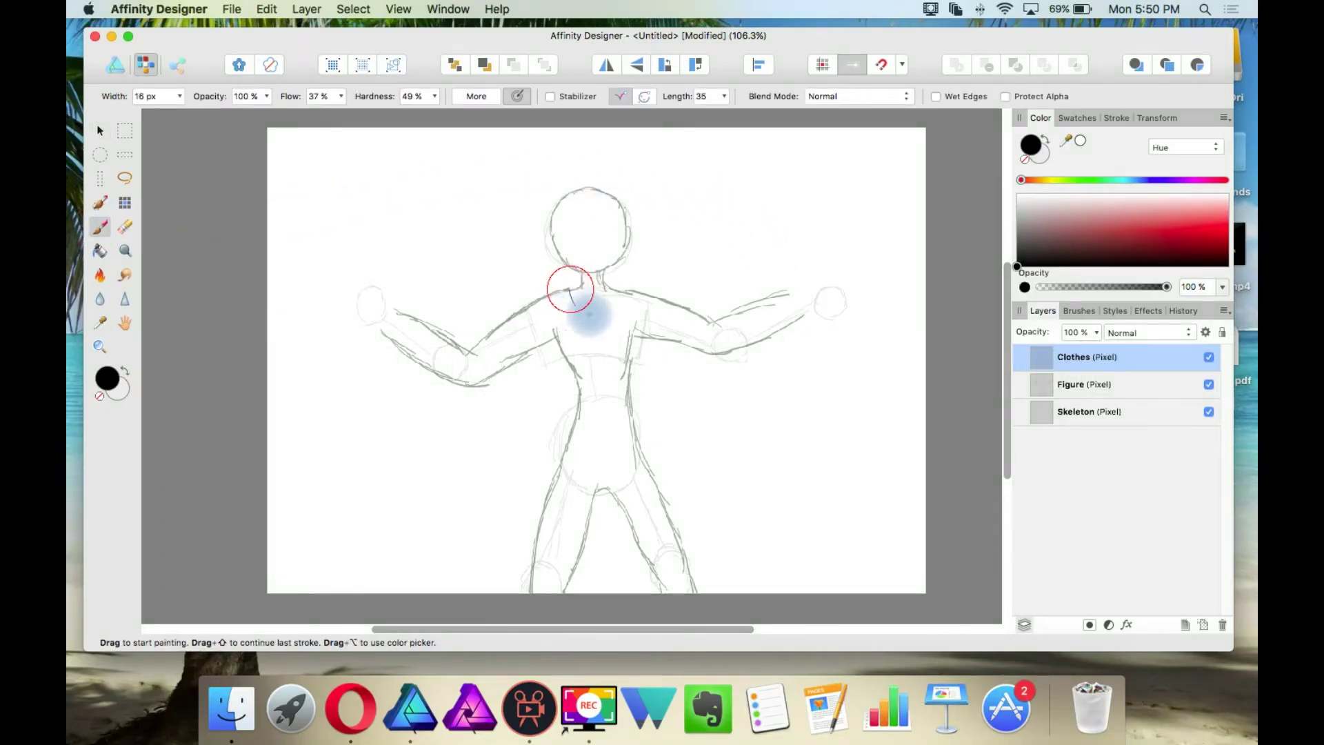
pyautogui.moveTo(570, 290)
pyautogui.mouseDown()
pyautogui.moveTo(602, 308)
pyautogui.moveTo(570, 288)
pyautogui.moveTo(484, 330)
pyautogui.moveTo(517, 387)
pyautogui.moveTo(567, 352)
pyautogui.moveTo(554, 343)
pyautogui.moveTo(567, 383)
pyautogui.moveTo(557, 350)
pyautogui.moveTo(544, 433)
pyautogui.moveTo(659, 428)
pyautogui.mouseUp()
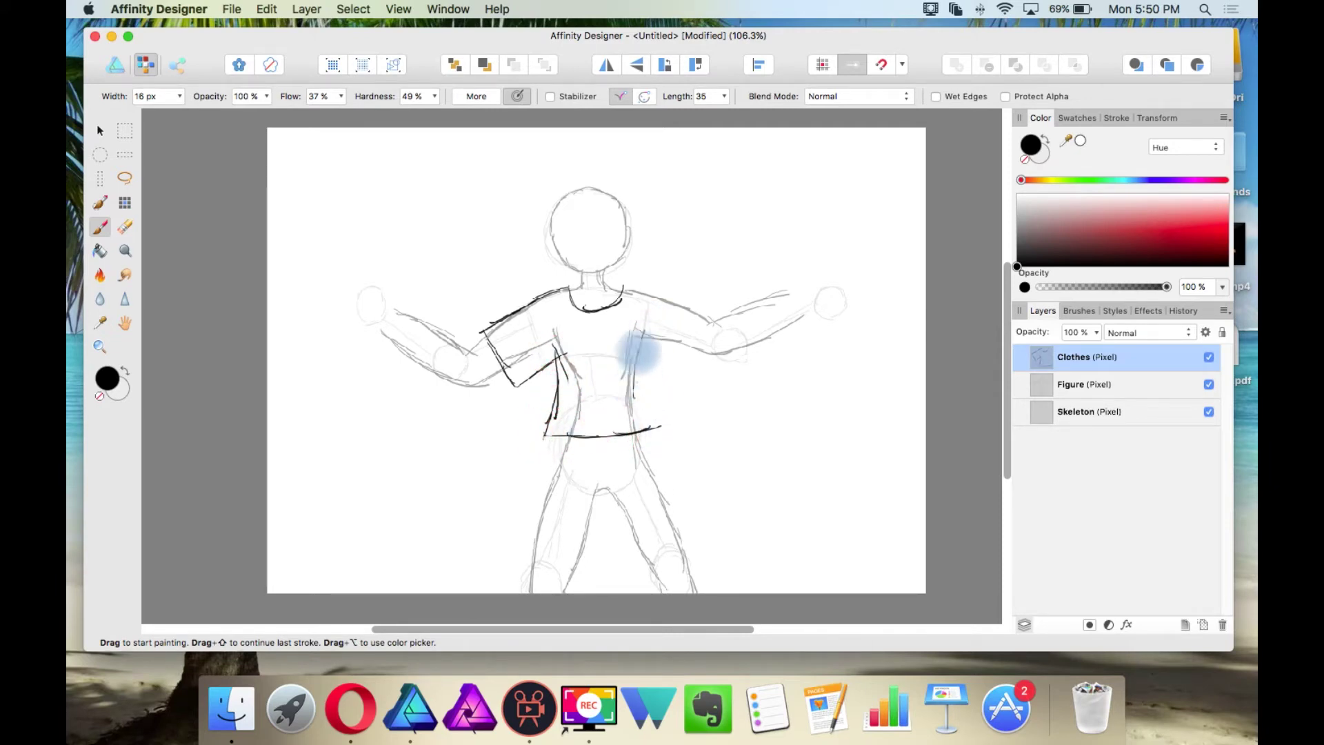
pyautogui.moveTo(638, 352); pyautogui.dragTo(645, 422)
pyautogui.moveTo(625, 282)
pyautogui.mouseDown()
pyautogui.moveTo(701, 299)
pyautogui.moveTo(680, 306)
pyautogui.moveTo(668, 354)
pyautogui.moveTo(633, 352)
pyautogui.mouseUp()
pyautogui.press('super+z')
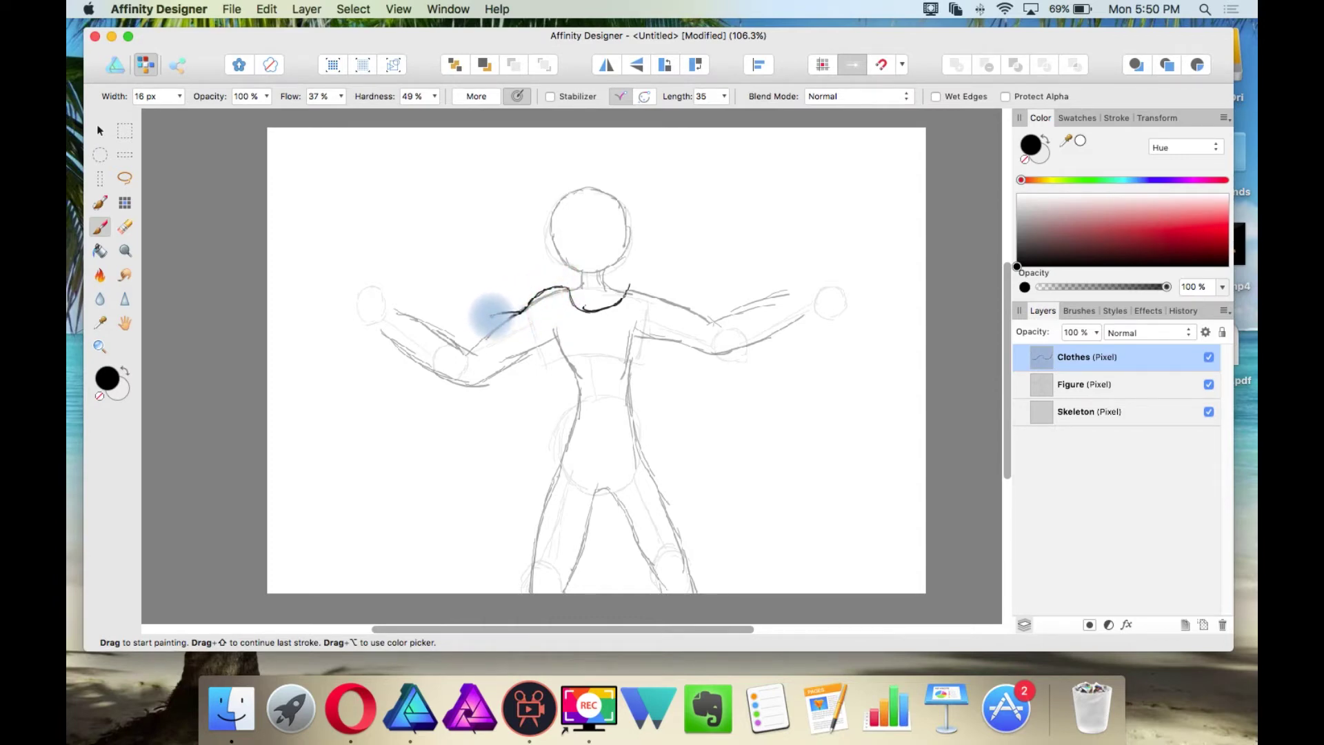
# Step: Redraw the shirt's left shoulder, side and waist hem, adding shoulder and chest marks
pyautogui.moveTo(490, 314); pyautogui.dragTo(501, 337)
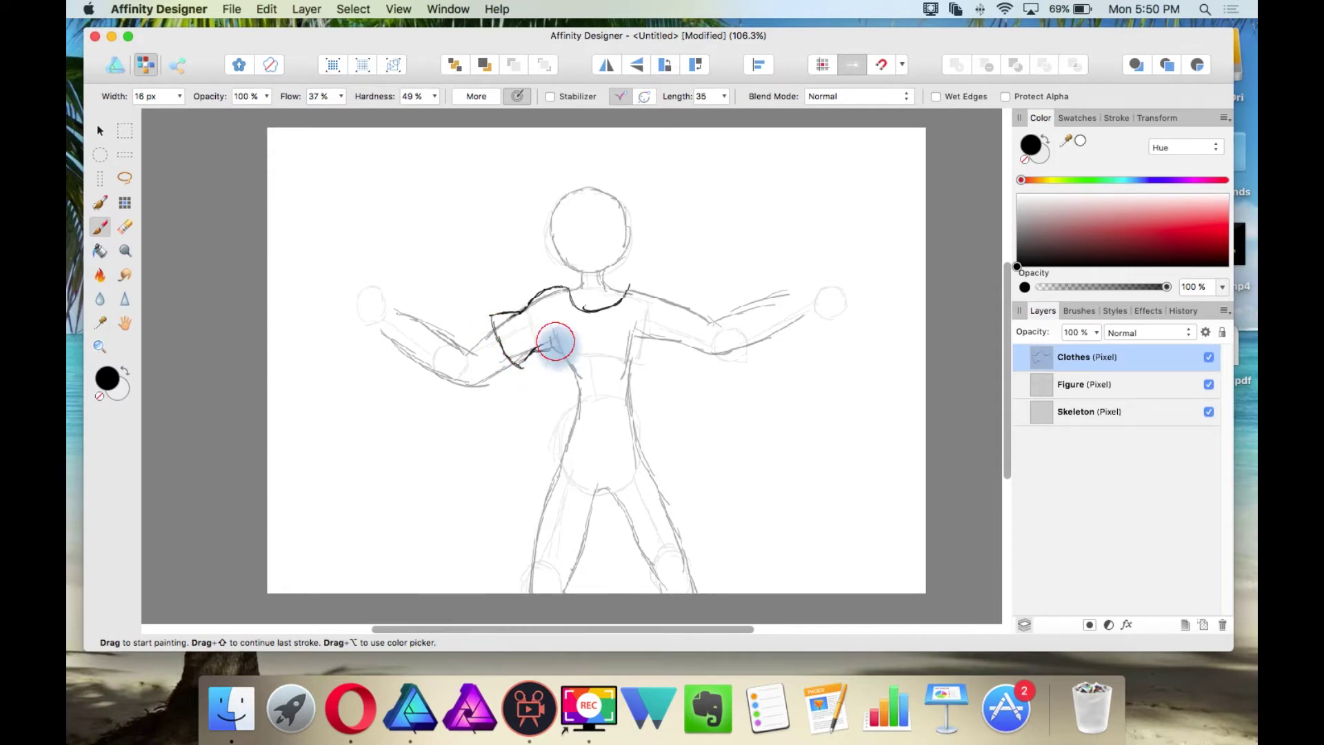
pyautogui.moveTo(556, 341); pyautogui.dragTo(567, 378)
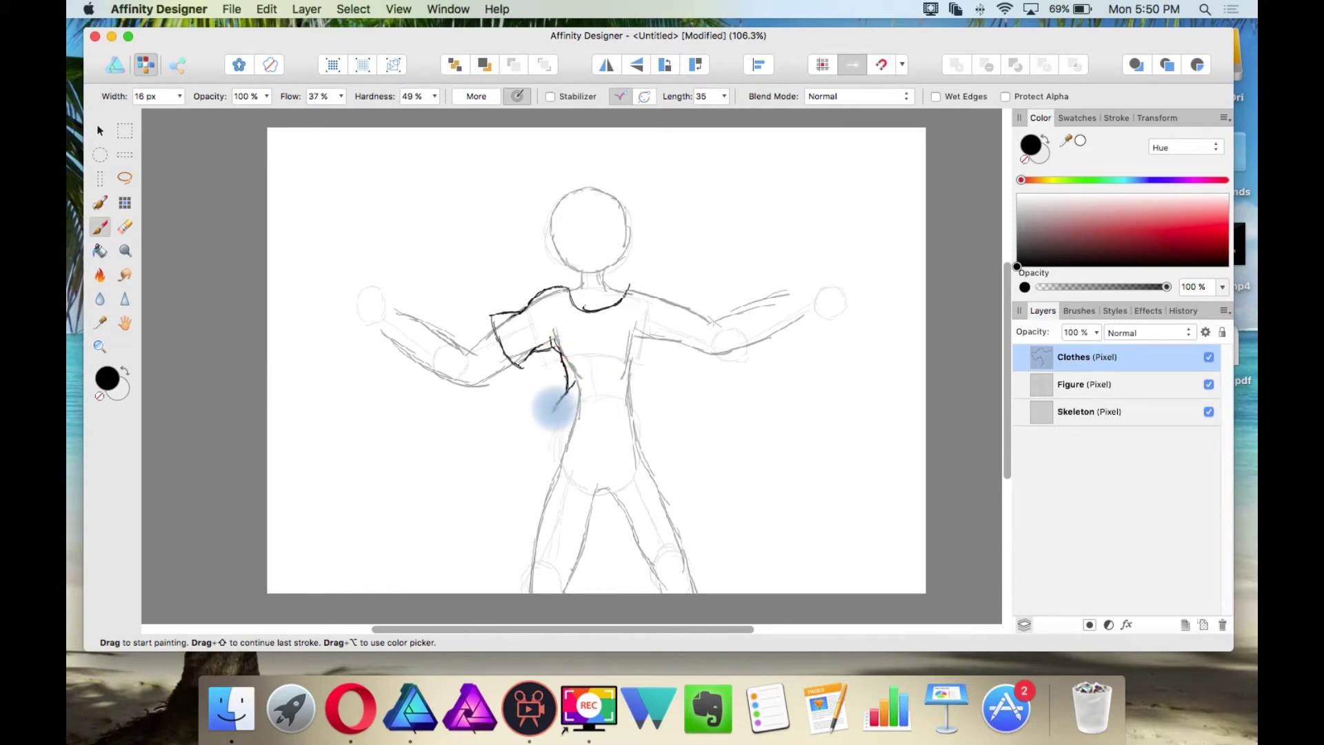
pyautogui.moveTo(553, 411)
pyautogui.mouseDown()
pyautogui.moveTo(622, 429)
pyautogui.moveTo(607, 425)
pyautogui.moveTo(643, 405)
pyautogui.moveTo(628, 381)
pyautogui.moveTo(647, 420)
pyautogui.moveTo(645, 393)
pyautogui.moveTo(630, 393)
pyautogui.moveTo(630, 344)
pyautogui.mouseUp()
pyautogui.moveTo(633, 287)
pyautogui.mouseDown()
pyautogui.moveTo(677, 303)
pyautogui.moveTo(682, 321)
pyautogui.moveTo(682, 335)
pyautogui.moveTo(639, 340)
pyautogui.moveTo(676, 348)
pyautogui.mouseUp()
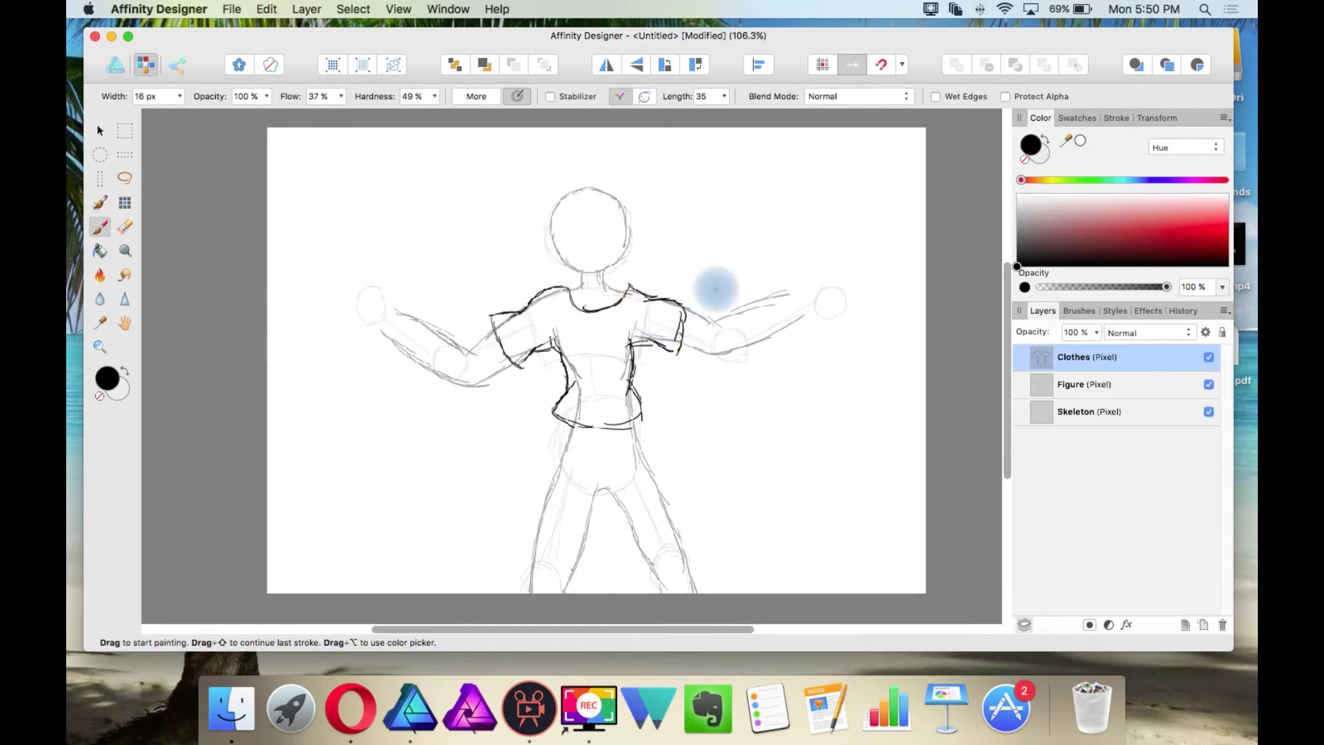
pyautogui.moveTo(582, 352)
pyautogui.mouseDown()
pyautogui.moveTo(592, 366)
pyautogui.moveTo(588, 354)
pyautogui.moveTo(580, 363)
pyautogui.moveTo(657, 332)
pyautogui.mouseUp()
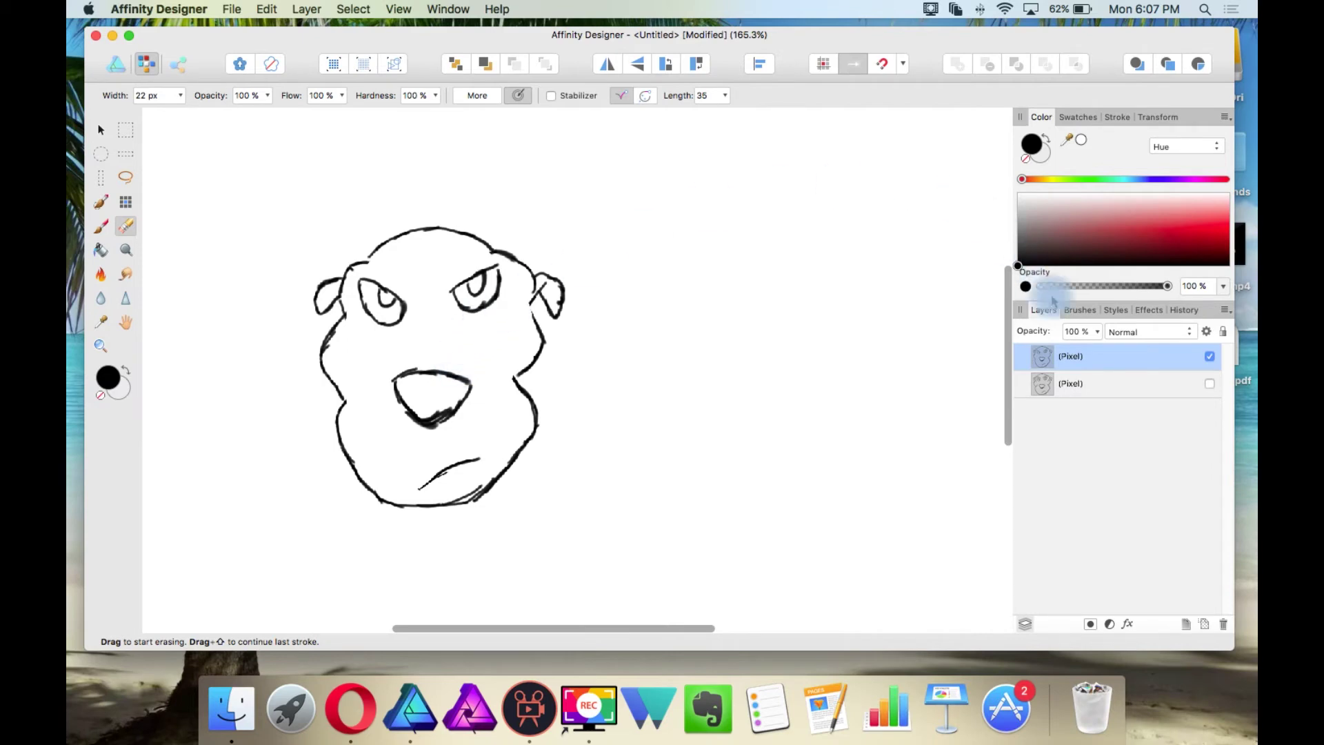
# Step: Turn on the lower Pixel layer's visibility to reveal the second face sketch
pyautogui.click(1210, 384)
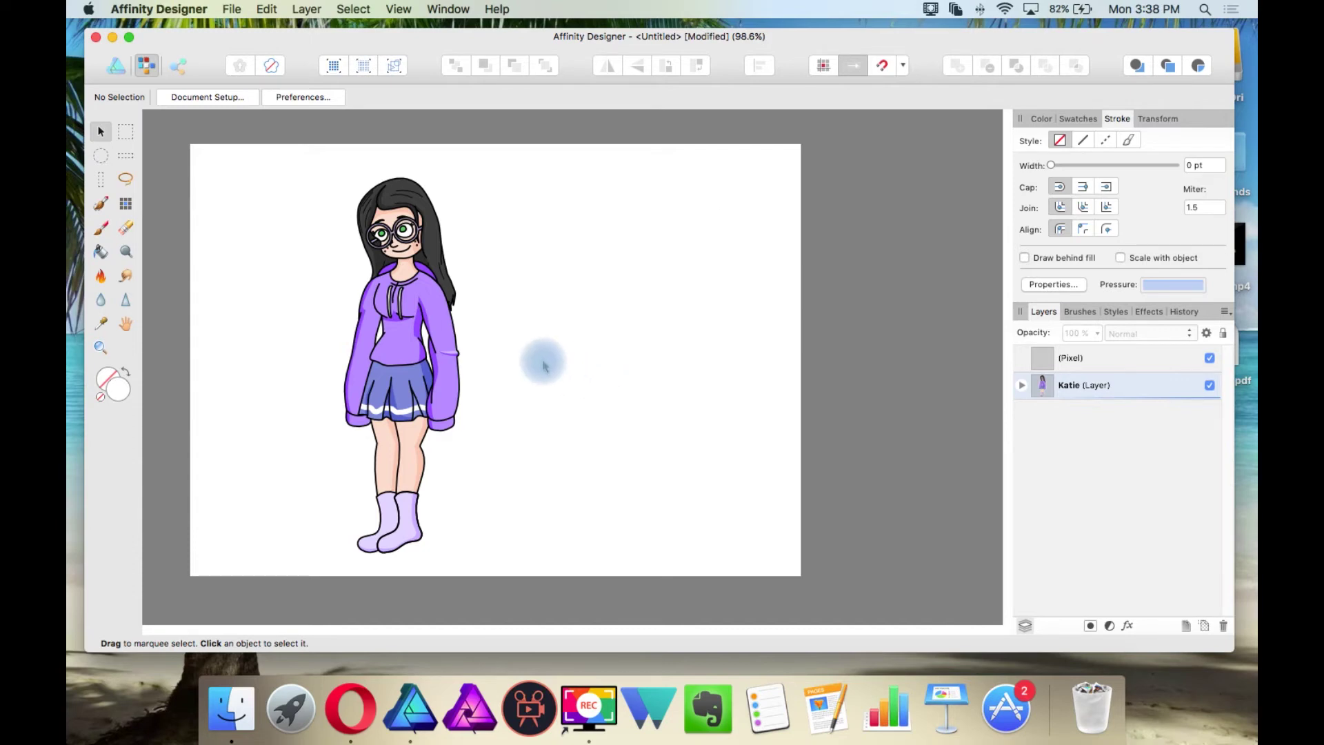
# Step: Draw the fold's lower edge beside the sleeve, undoing a stray diagonal stroke
pyautogui.scroll(5, 450, 362)
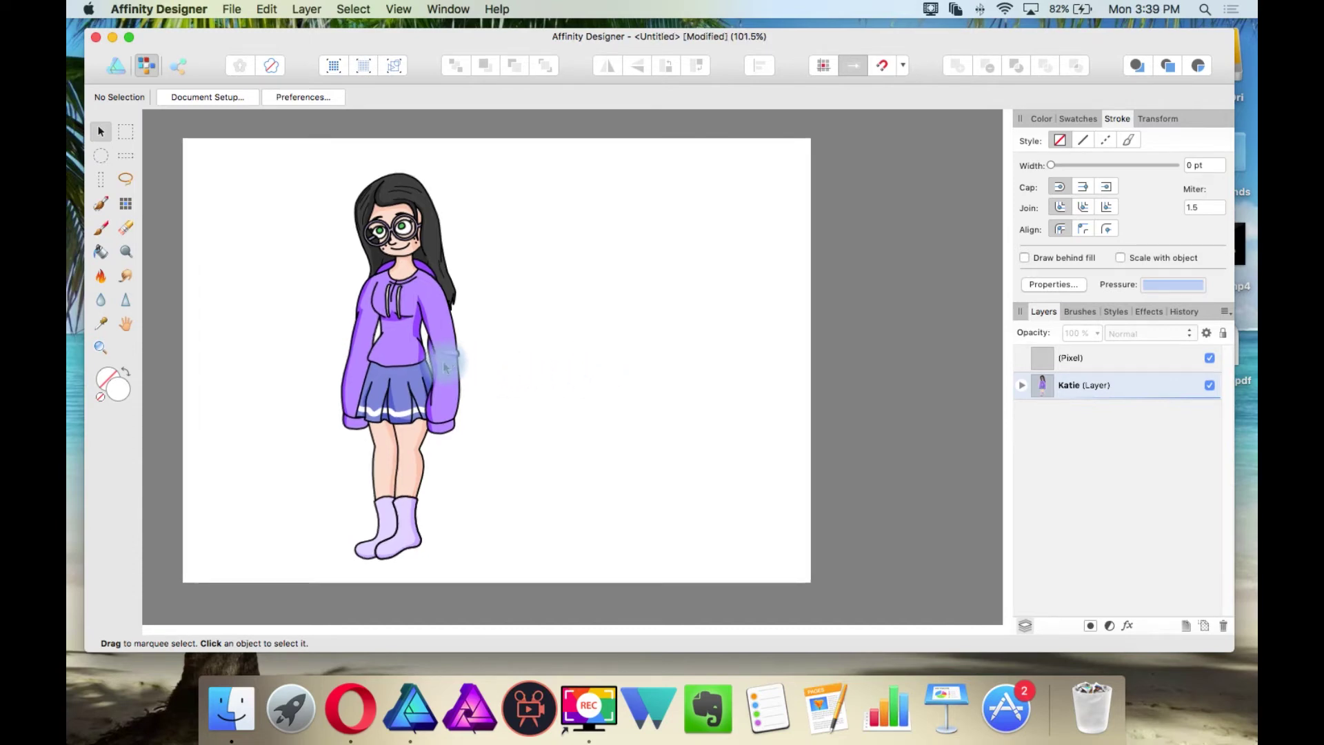
pyautogui.scroll(4, 451, 362)
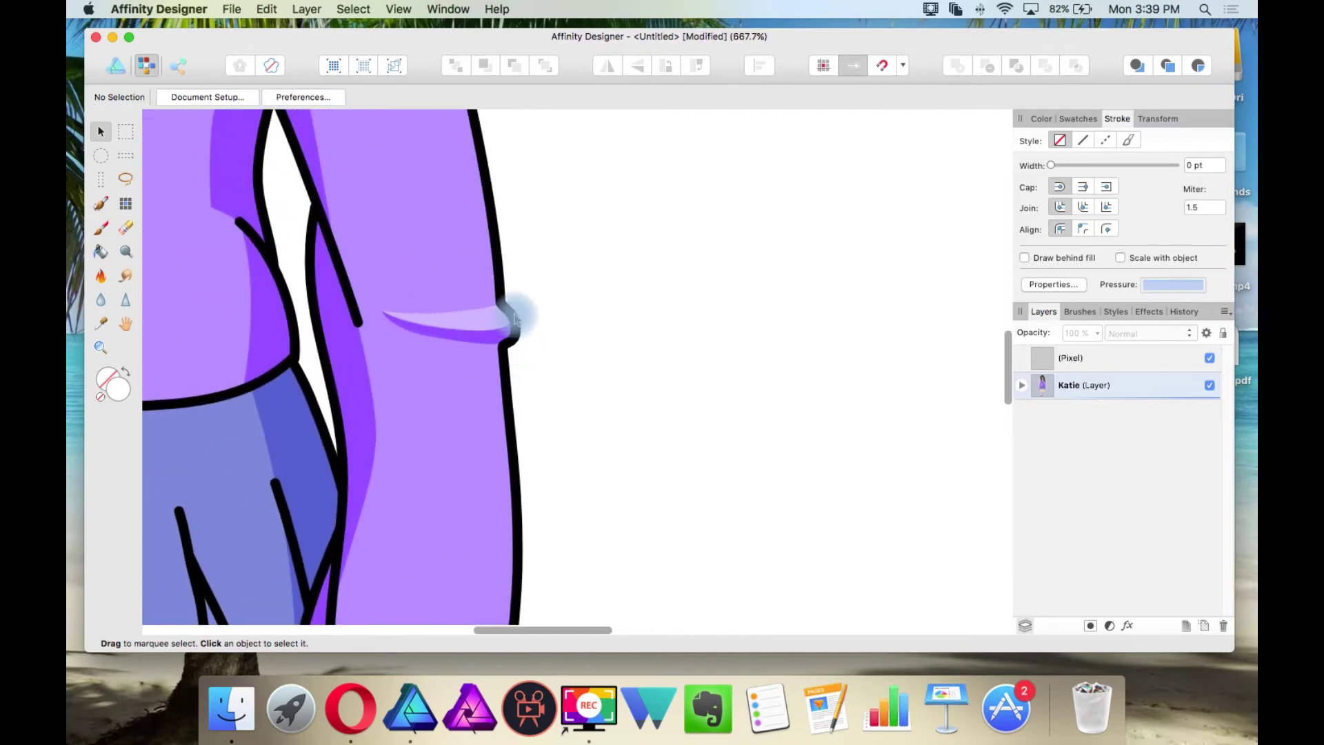
pyautogui.press('b')
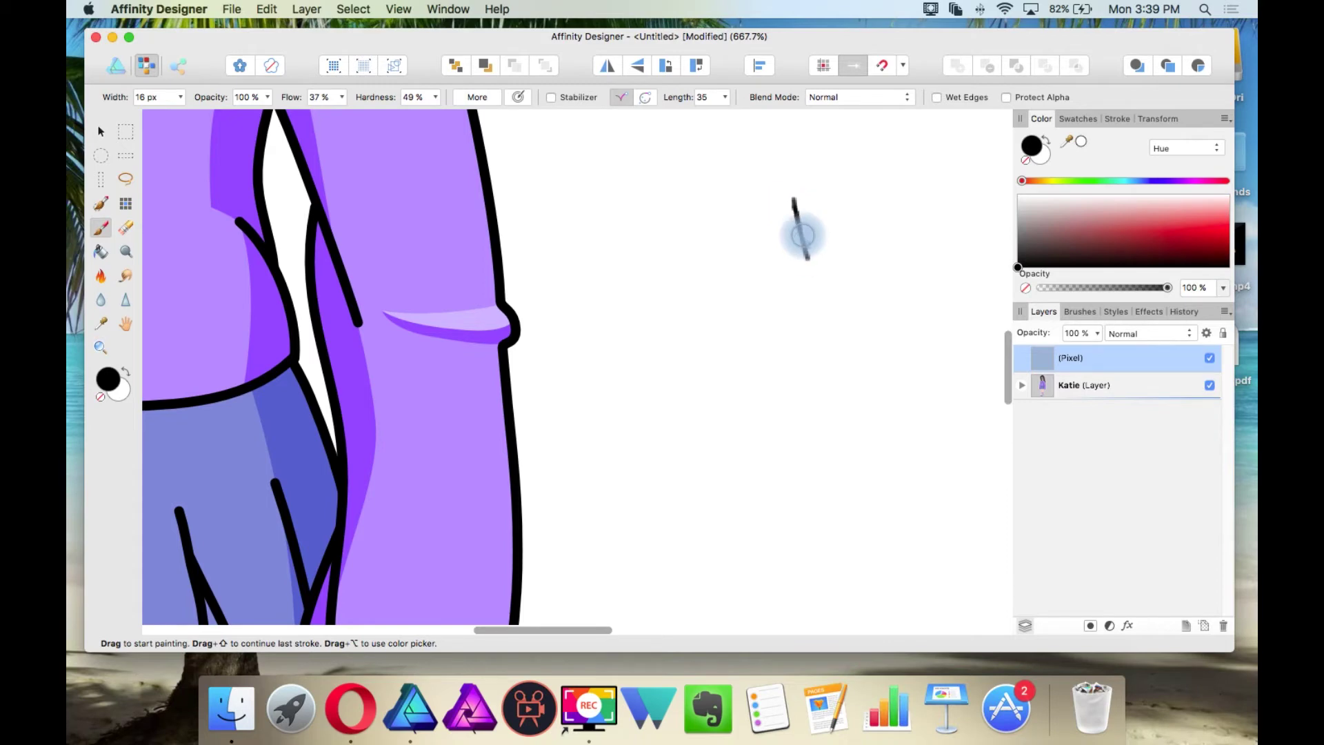
pyautogui.moveTo(802, 235)
pyautogui.mouseDown()
pyautogui.moveTo(847, 312)
pyautogui.moveTo(823, 347)
pyautogui.moveTo(828, 474)
pyautogui.mouseUp()
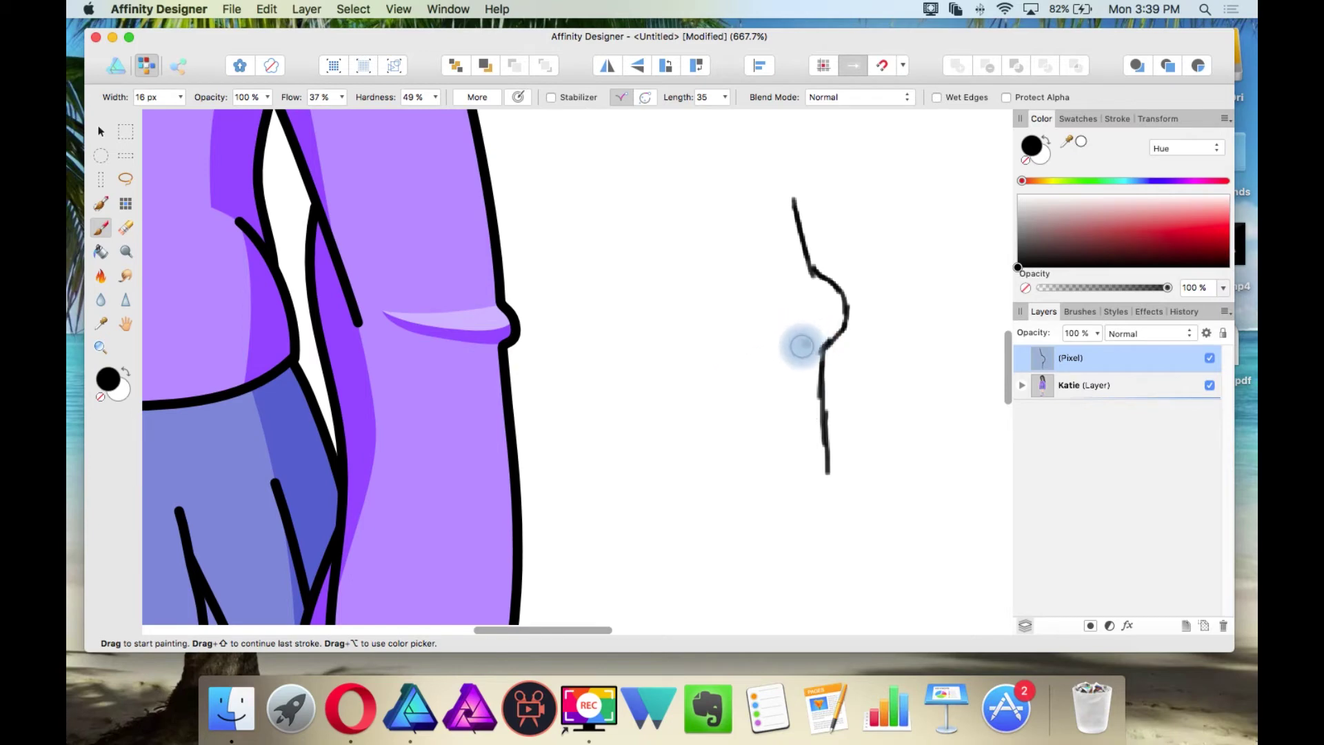
pyautogui.moveTo(809, 343); pyautogui.dragTo(647, 401)
pyautogui.press('super+z')
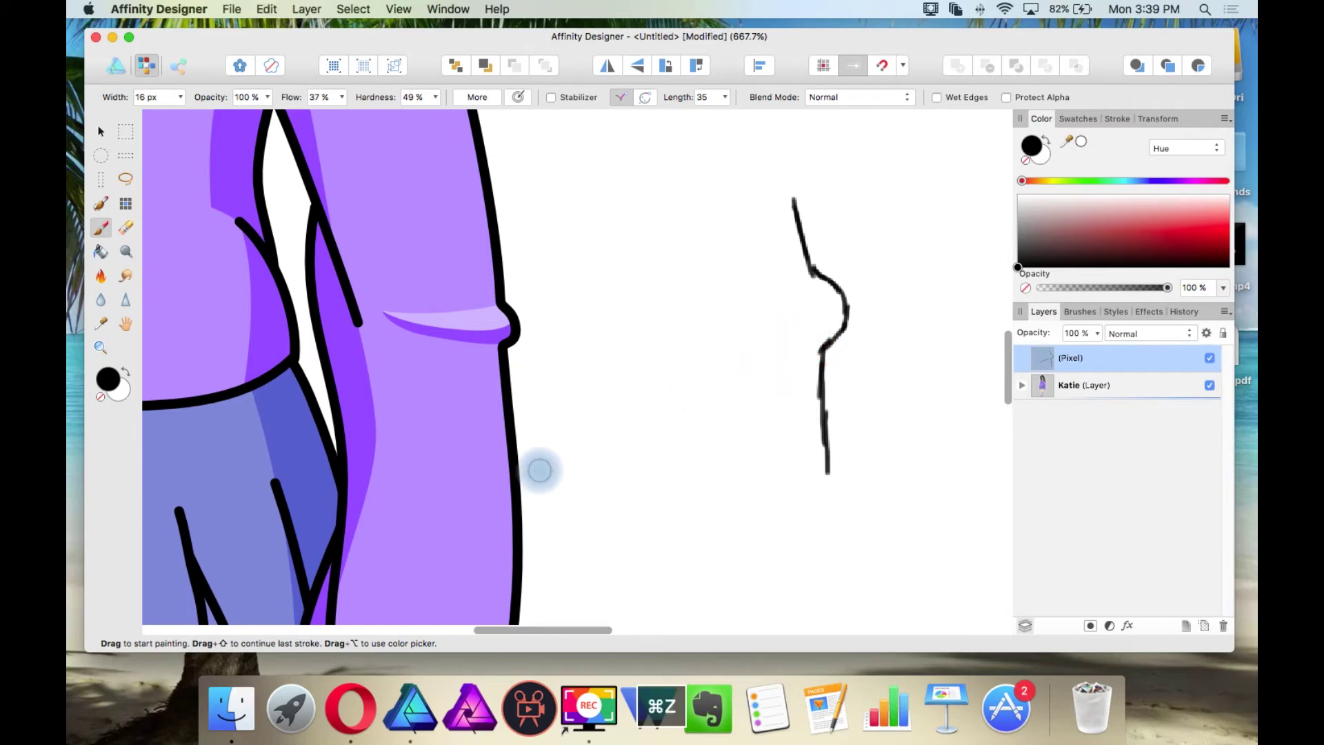
pyautogui.moveTo(645, 344)
pyautogui.mouseDown()
pyautogui.moveTo(700, 349)
pyautogui.moveTo(671, 358)
pyautogui.moveTo(735, 346)
pyautogui.moveTo(708, 361)
pyautogui.moveTo(795, 337)
pyautogui.mouseUp()
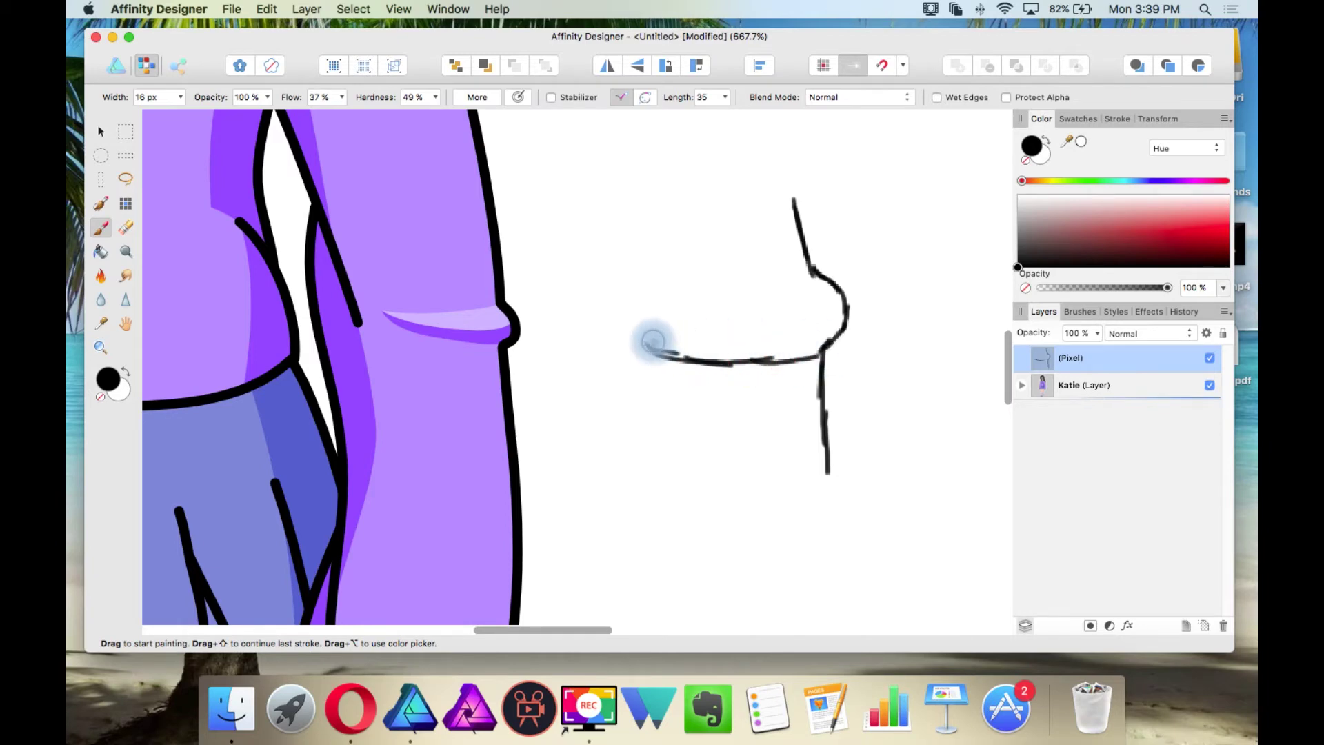
pyautogui.moveTo(649, 345)
pyautogui.mouseDown()
pyautogui.moveTo(761, 348)
pyautogui.moveTo(741, 350)
pyautogui.moveTo(847, 312)
pyautogui.moveTo(653, 338)
pyautogui.moveTo(746, 328)
pyautogui.moveTo(819, 276)
pyautogui.mouseUp()
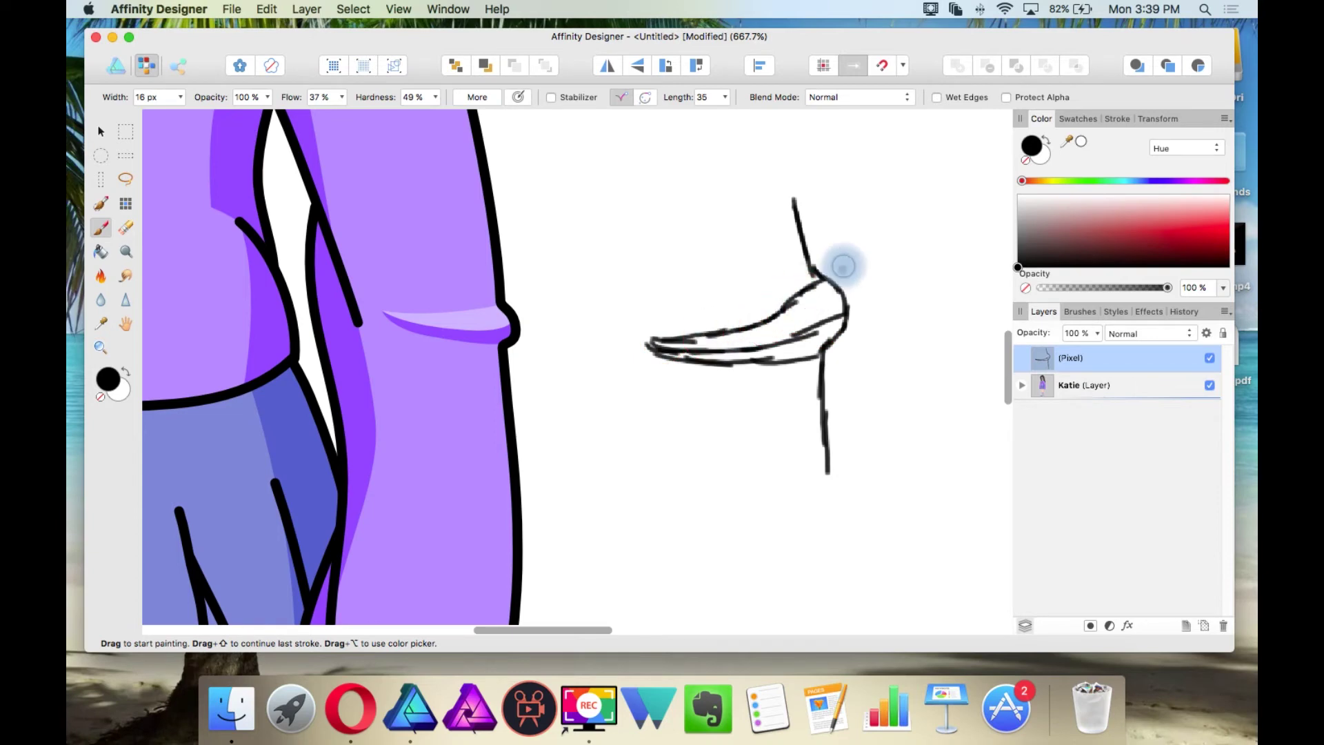
# Step: Draw the sleeve's left edge and redraw the fold's upper curve
pyautogui.moveTo(593, 193); pyautogui.dragTo(621, 414)
pyautogui.scroll(-5, 709, 437)
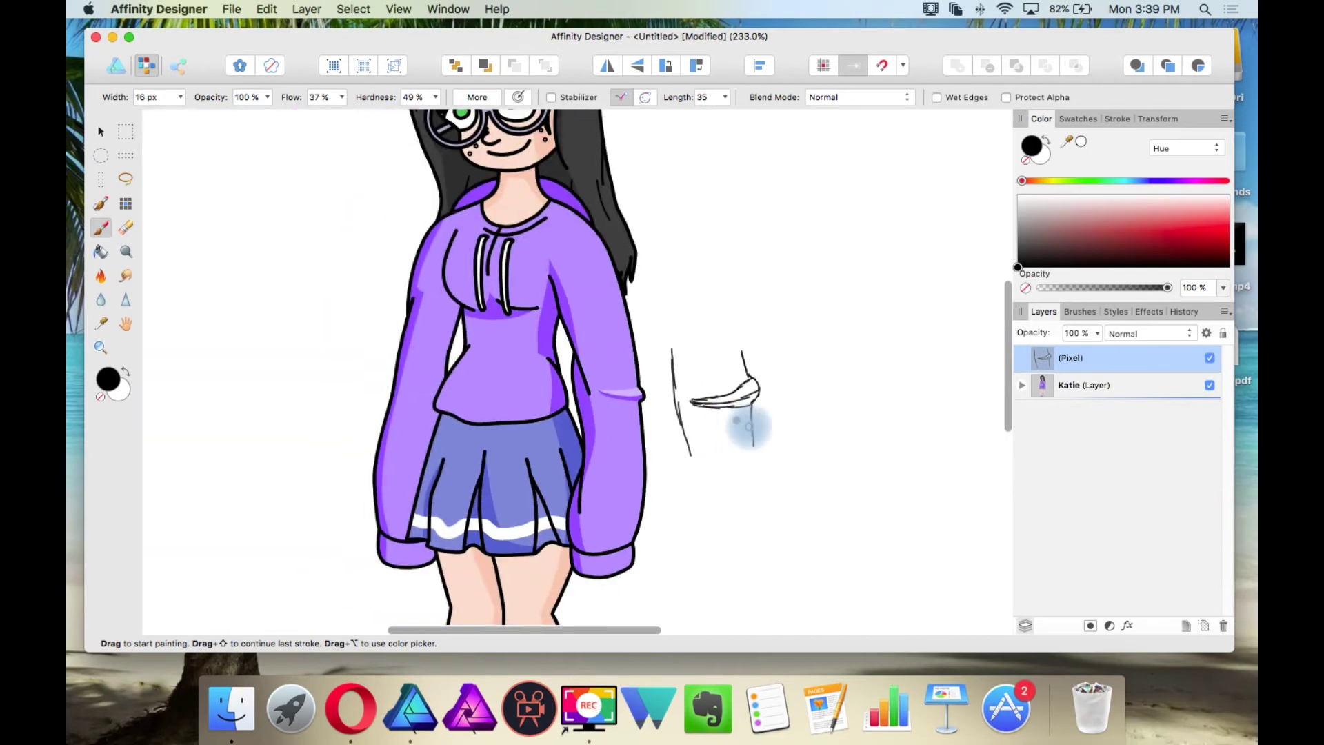
pyautogui.scroll(2, 750, 426)
pyautogui.scroll(4, 779, 434)
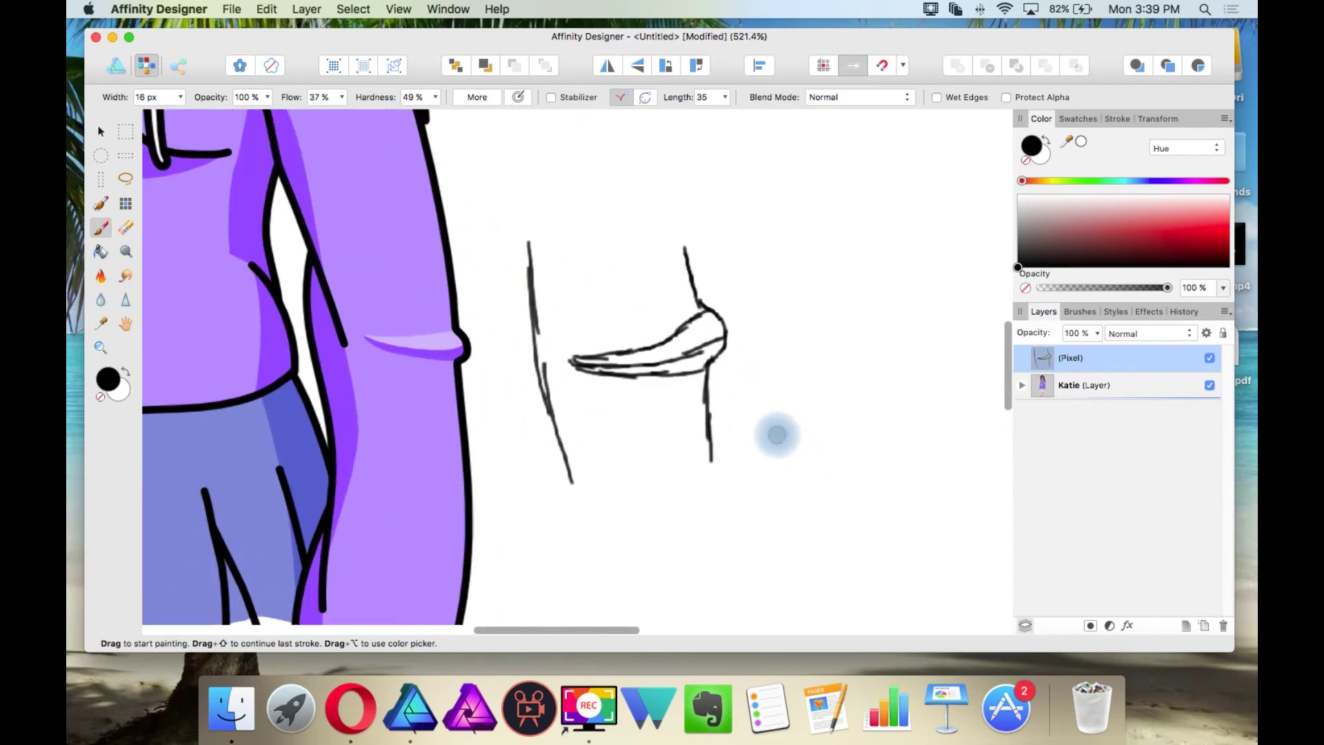
pyautogui.moveTo(699, 333)
pyautogui.mouseDown()
pyautogui.moveTo(635, 364)
pyautogui.moveTo(650, 355)
pyautogui.mouseUp()
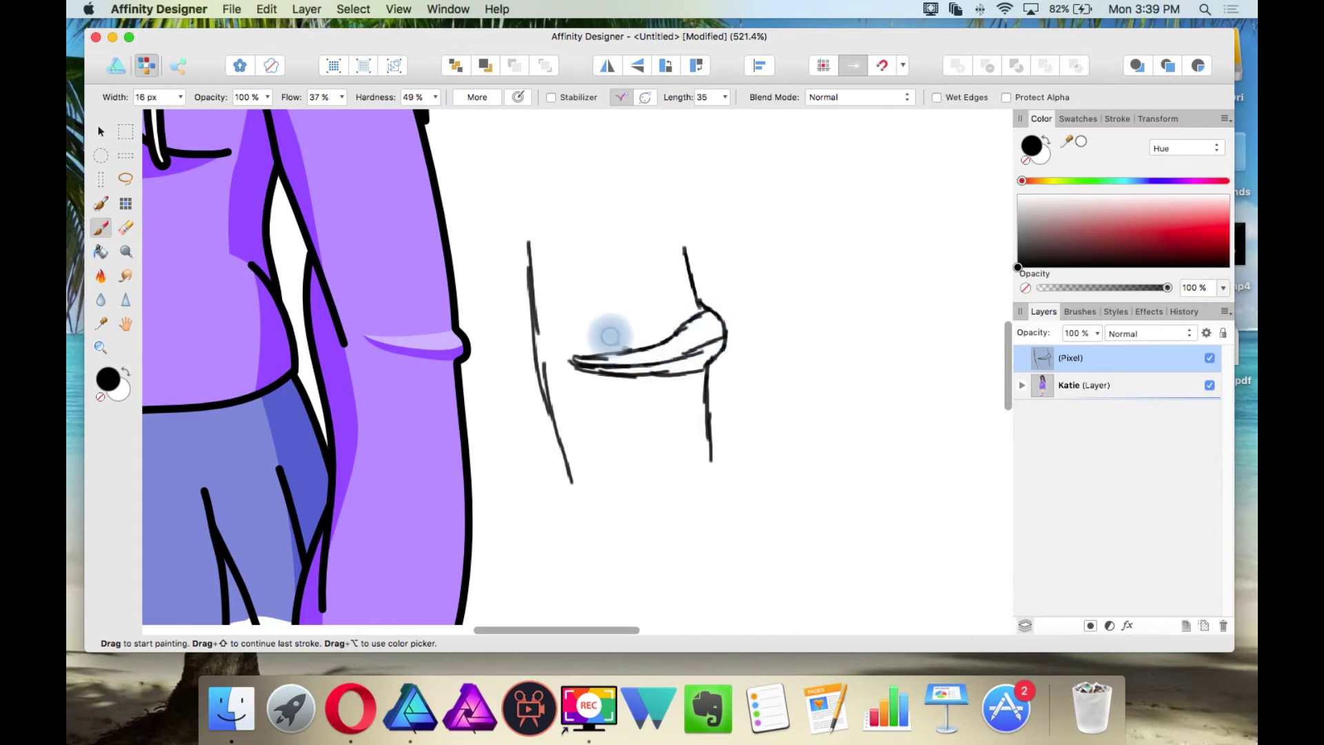
# Step: Add vertical crease lines above and below the fold and shade its lower edge
pyautogui.moveTo(540, 246)
pyautogui.mouseDown()
pyautogui.moveTo(545, 285)
pyautogui.moveTo(560, 260)
pyautogui.moveTo(556, 327)
pyautogui.mouseUp()
pyautogui.click(555, 255)
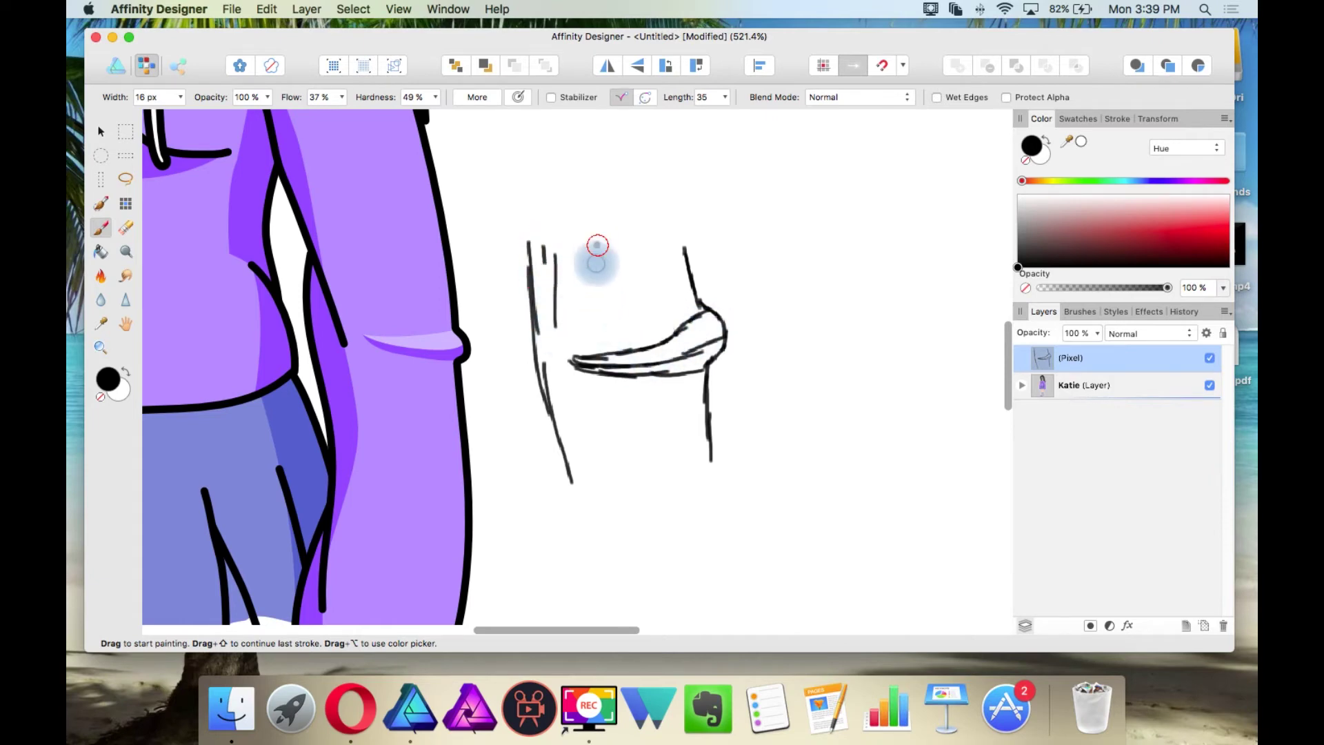
pyautogui.moveTo(597, 246); pyautogui.dragTo(597, 308)
pyautogui.moveTo(632, 260)
pyautogui.mouseDown()
pyautogui.moveTo(635, 317)
pyautogui.moveTo(661, 313)
pyautogui.mouseUp()
pyautogui.moveTo(558, 398); pyautogui.dragTo(602, 476)
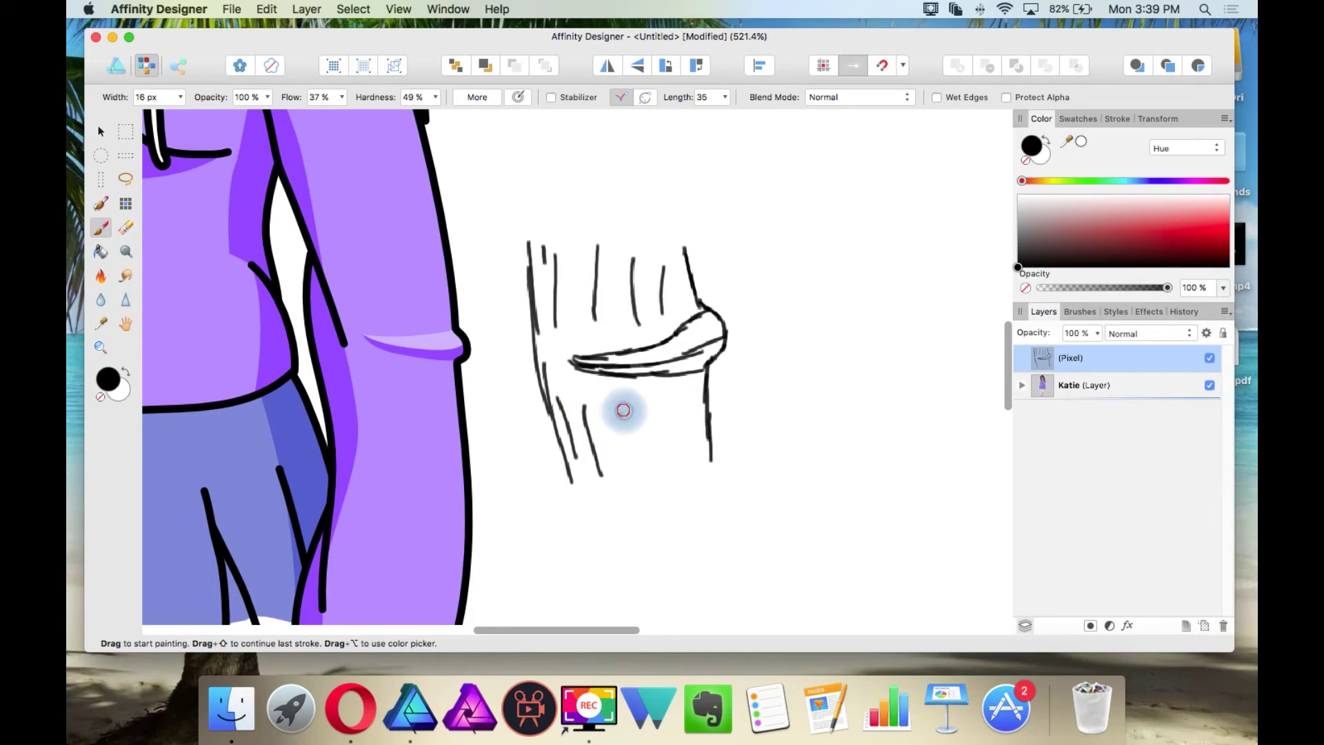
pyautogui.moveTo(624, 411); pyautogui.dragTo(632, 480)
pyautogui.moveTo(652, 411)
pyautogui.mouseDown()
pyautogui.moveTo(652, 469)
pyautogui.moveTo(678, 472)
pyautogui.mouseUp()
pyautogui.moveTo(695, 425); pyautogui.dragTo(691, 469)
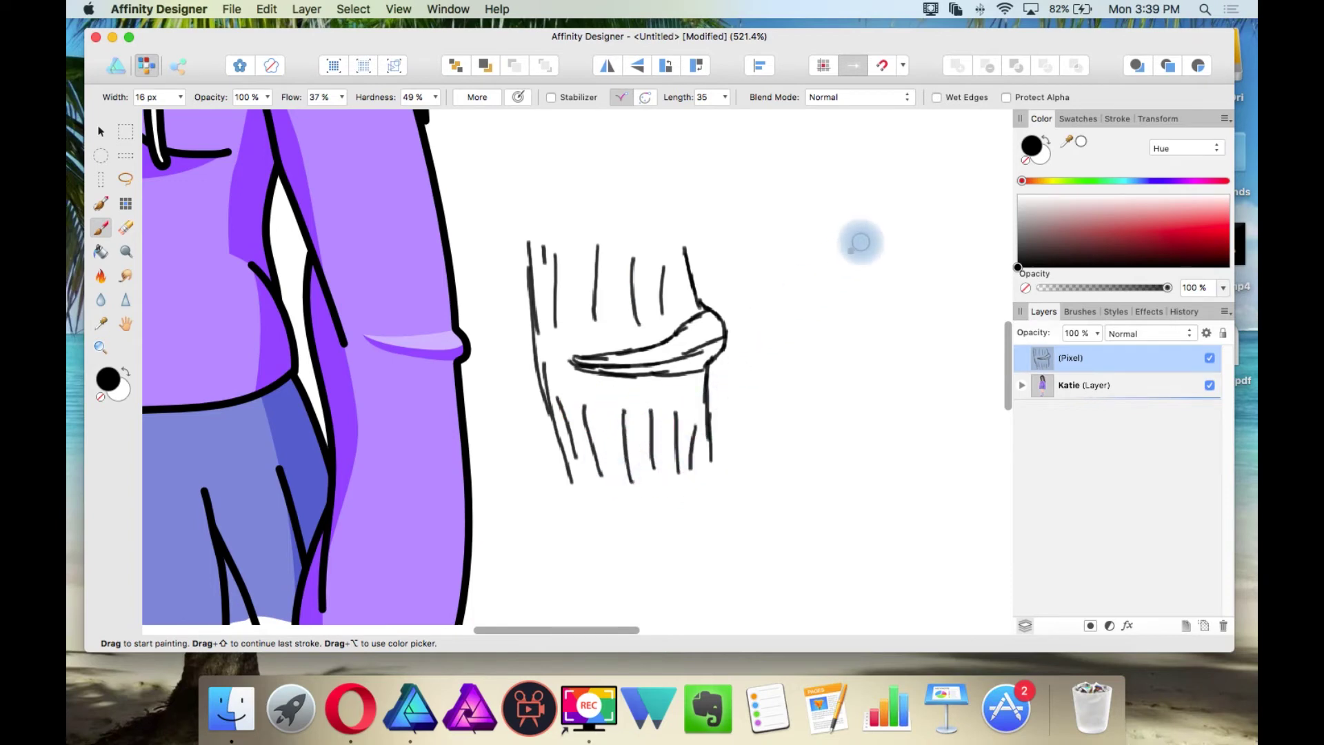
pyautogui.click(807, 255)
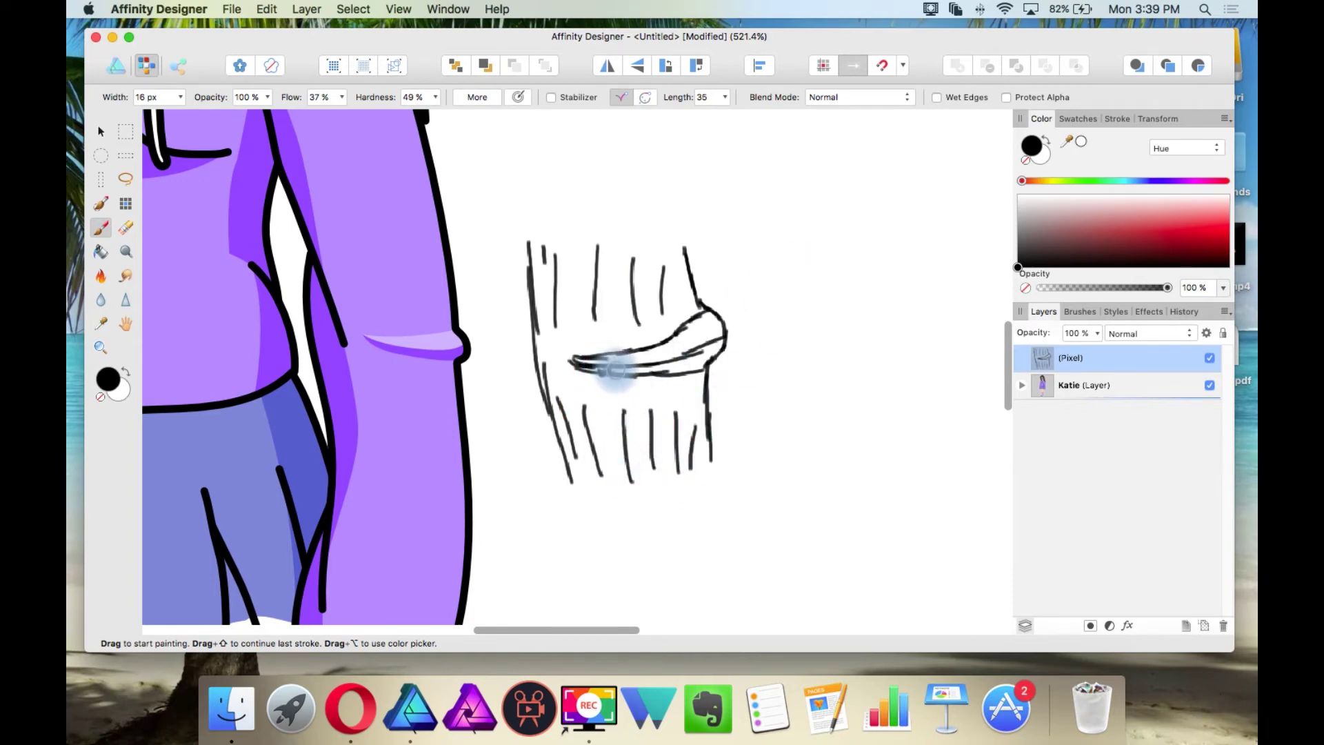
pyautogui.moveTo(628, 375); pyautogui.dragTo(689, 360)
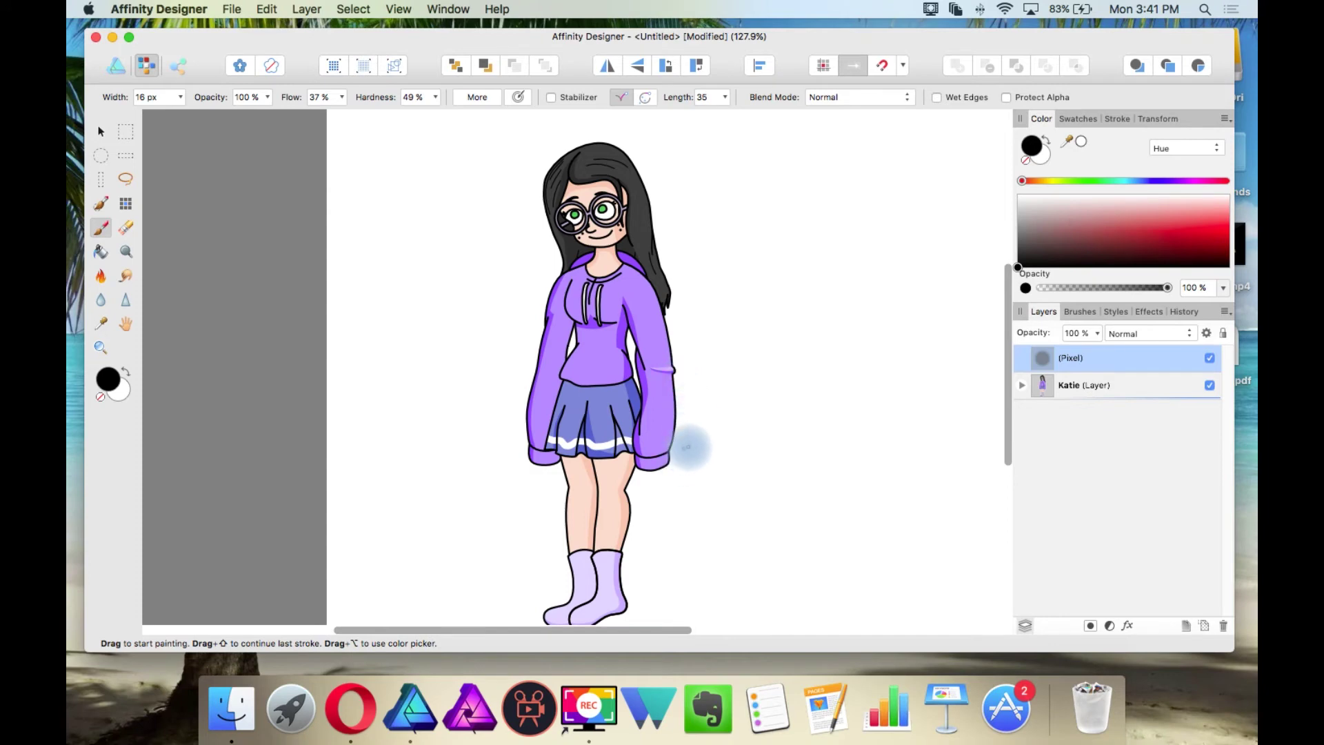
# Step: Paint a dark crease on the hoodie where the sleeve meets the body
pyautogui.scroll(3, 643, 349)
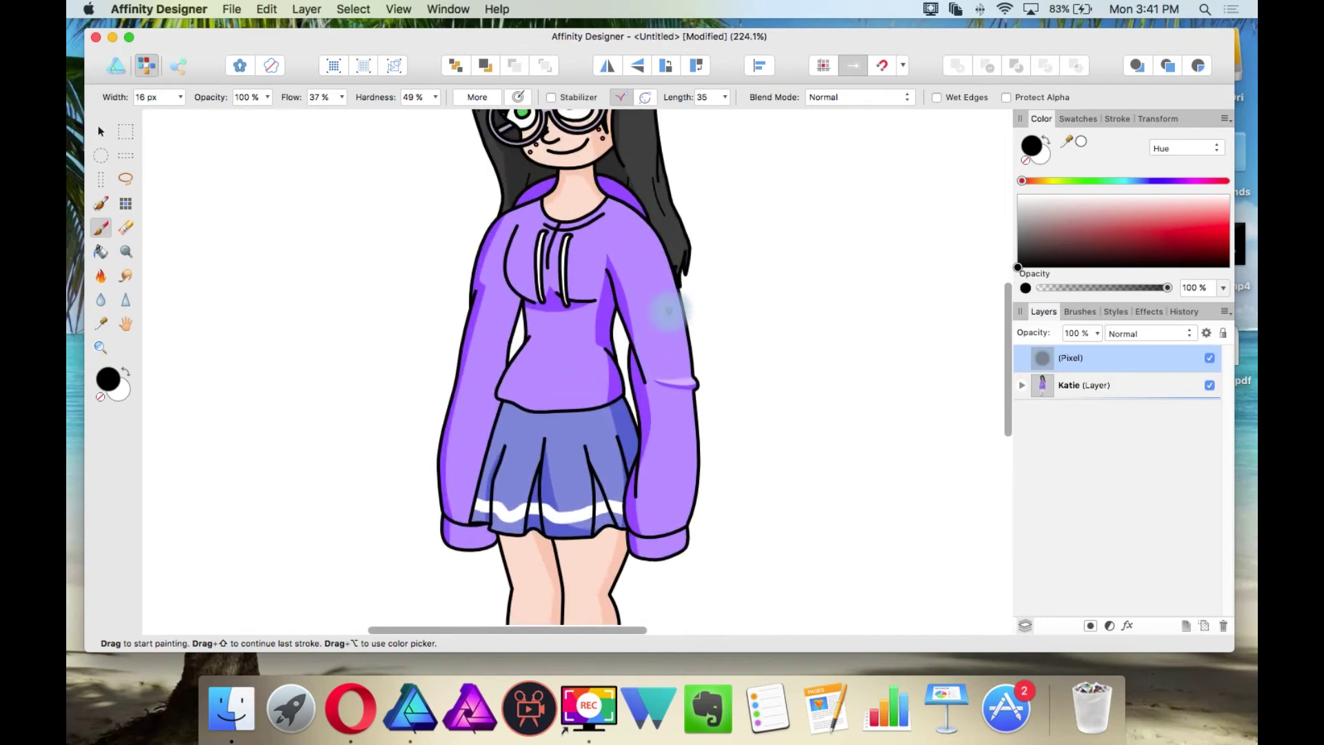
pyautogui.scroll(3, 668, 312)
pyautogui.scroll(3, 687, 307)
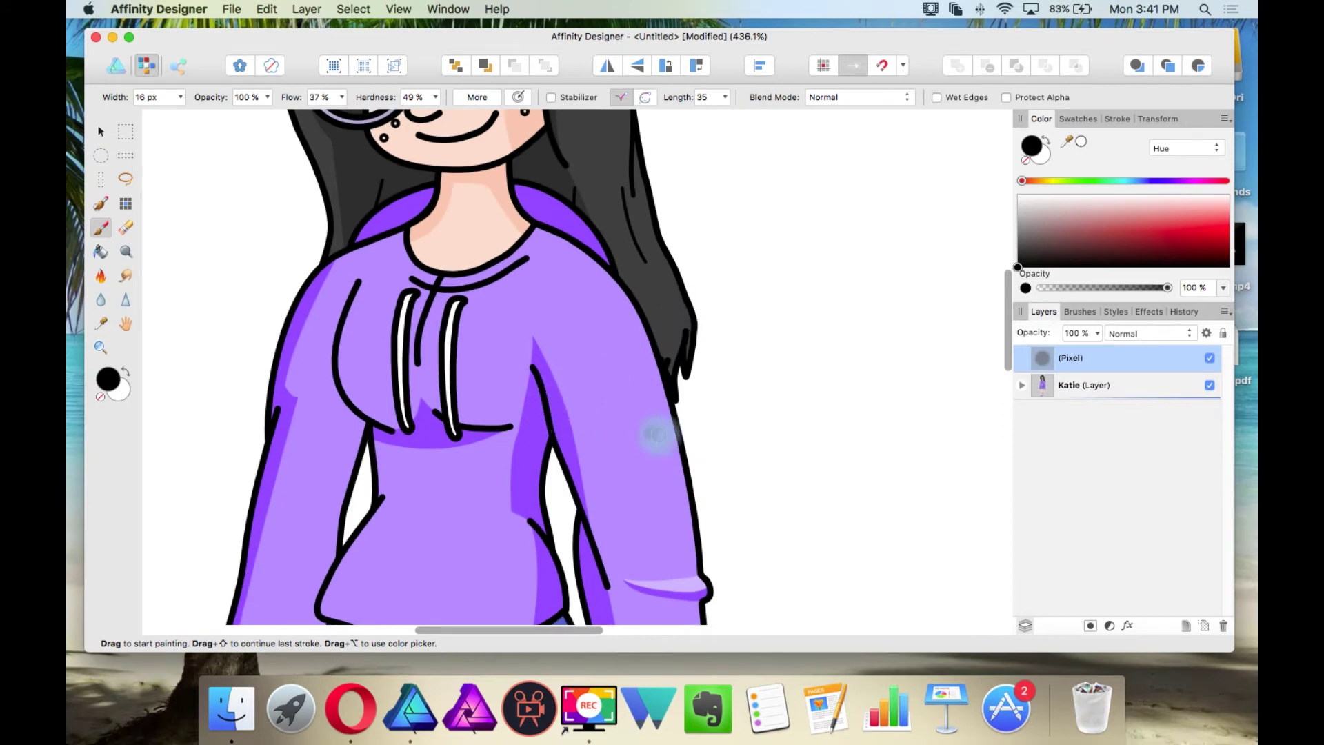
pyautogui.scroll(-2, 674, 428)
pyautogui.scroll(3, 676, 428)
pyautogui.scroll(-2, 678, 429)
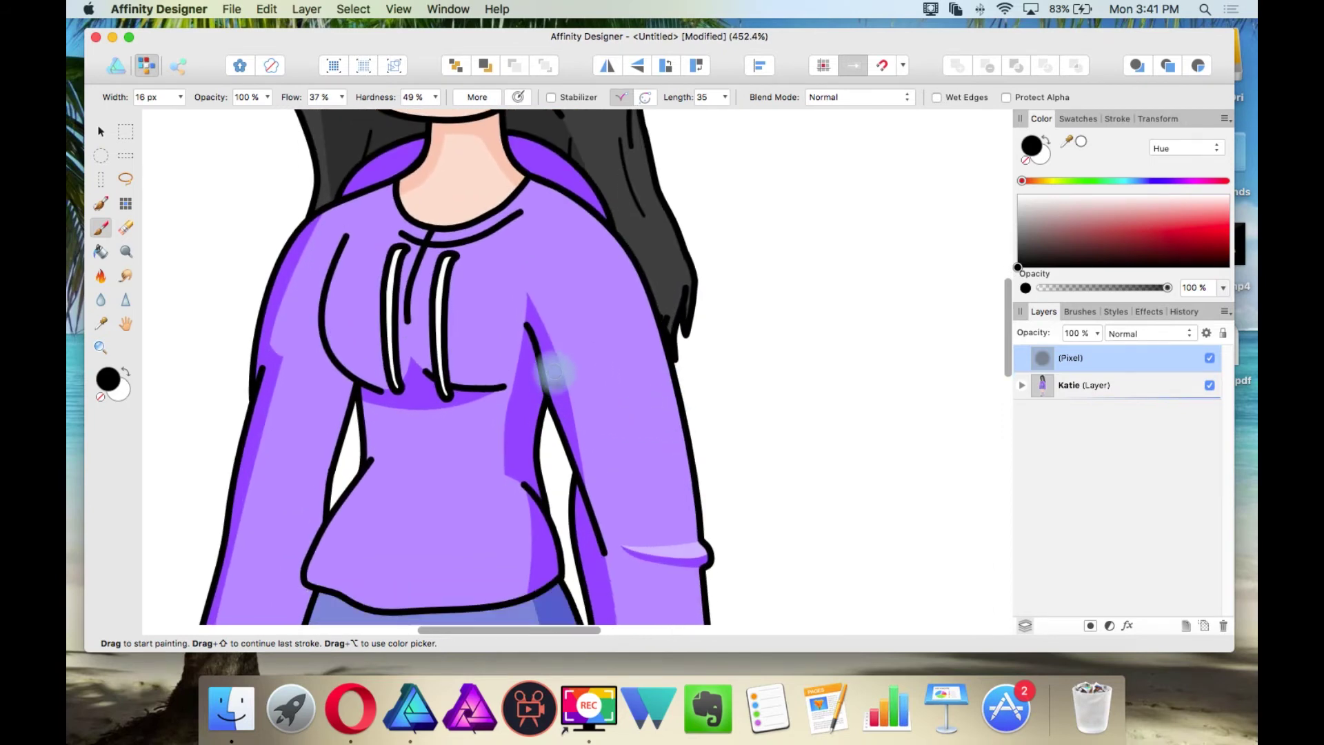
pyautogui.scroll(-3, 545, 386)
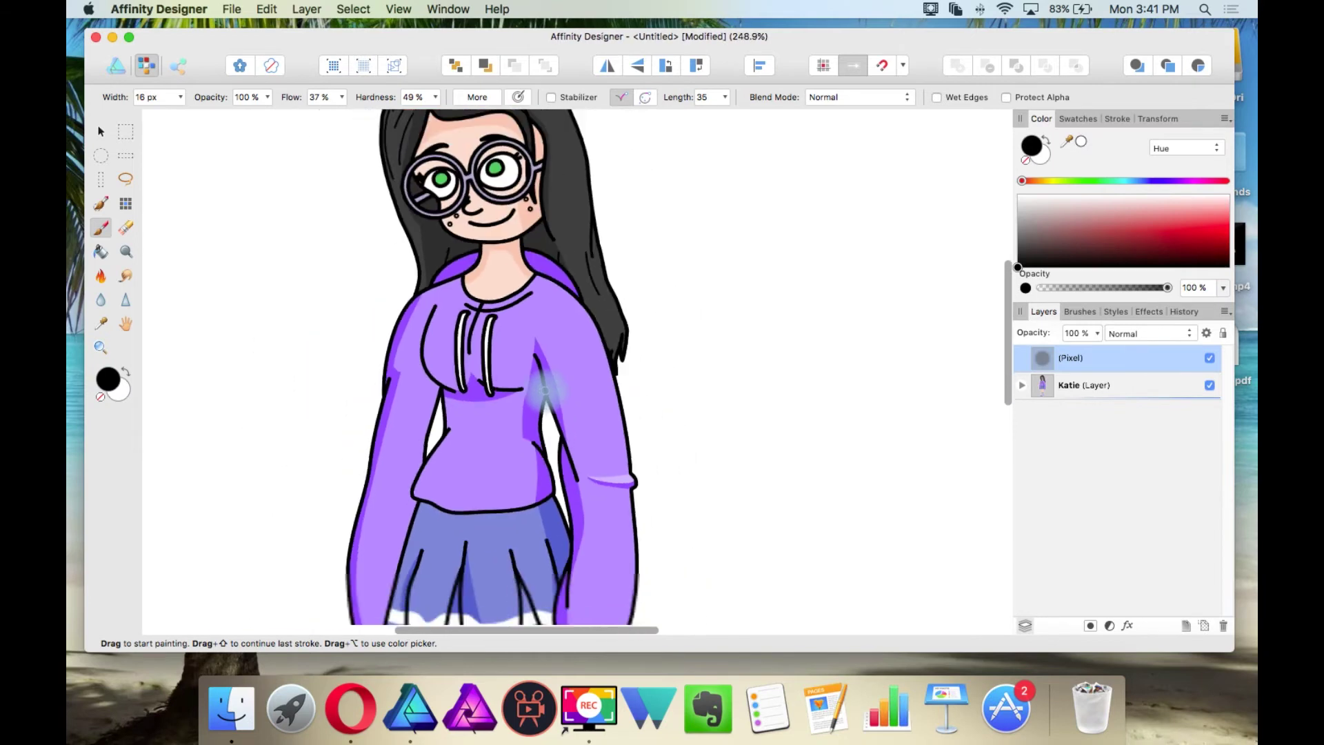
pyautogui.scroll(4, 545, 384)
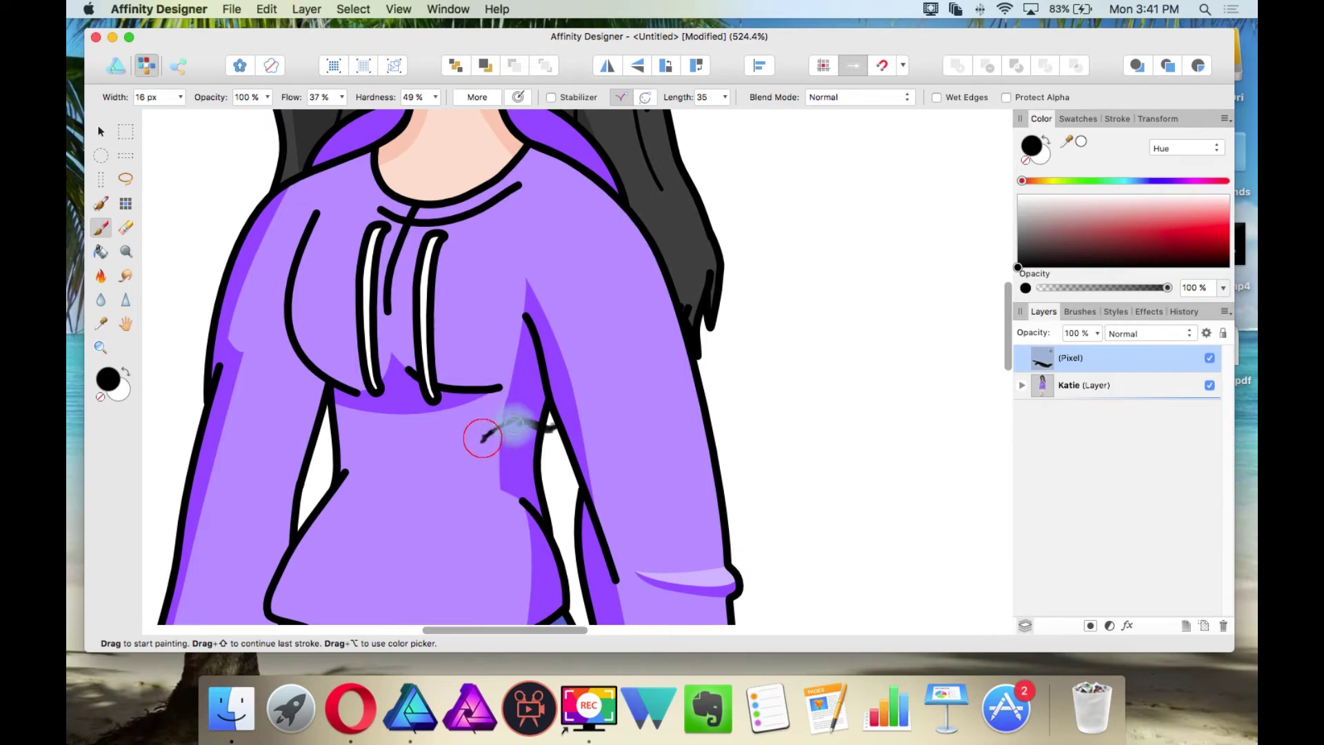
pyautogui.moveTo(507, 433); pyautogui.dragTo(545, 442)
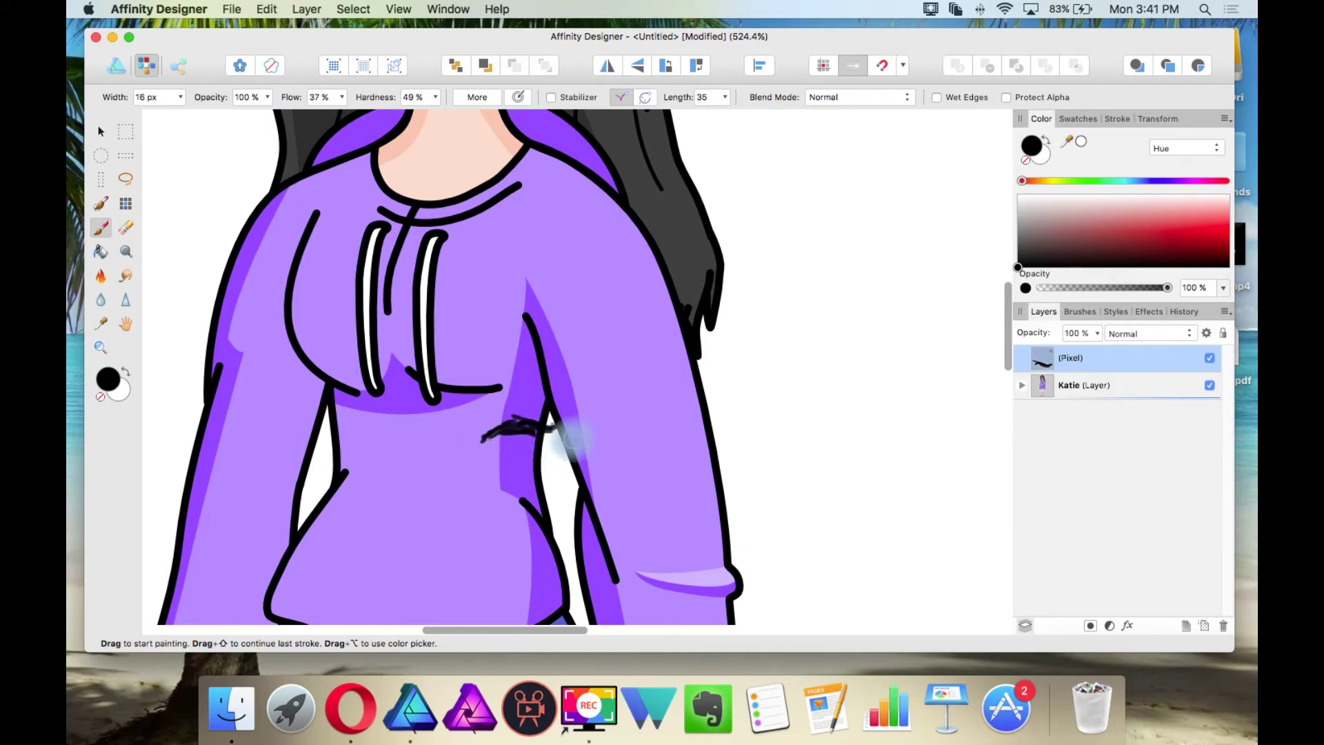
# Step: Zoom out and pan across the poster to view the whole character
pyautogui.scroll(-5, 676, 400)
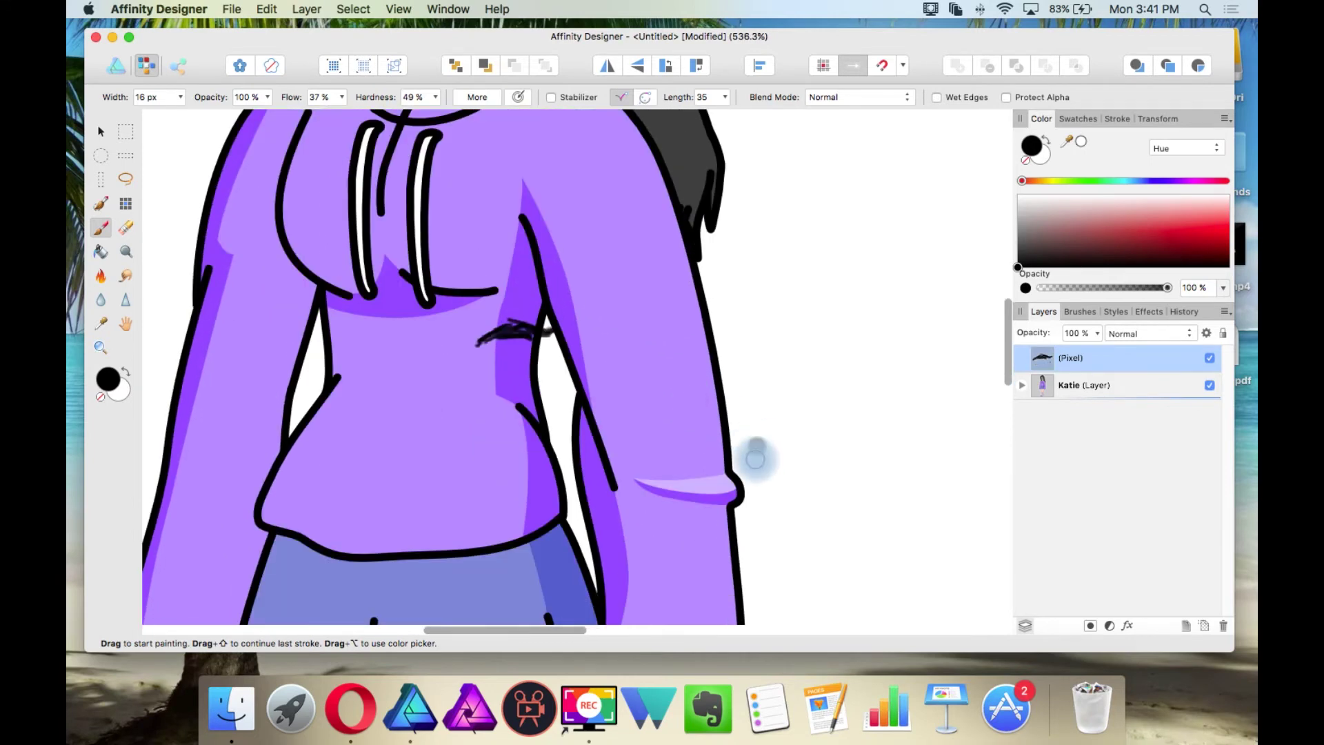
pyautogui.scroll(6, 756, 455)
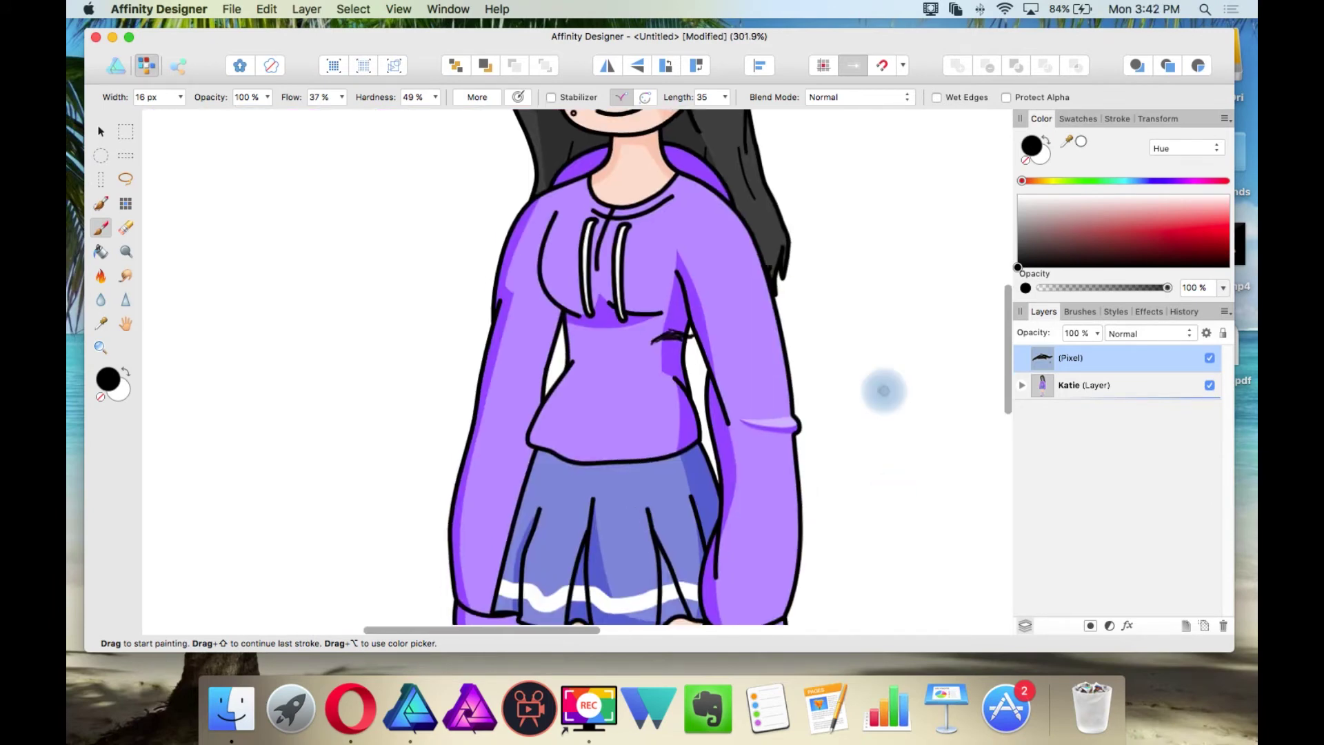
pyautogui.scroll(-6, 881, 387)
pyautogui.scroll(2, 921, 406)
pyautogui.scroll(-3, 926, 405)
pyautogui.scroll(1, 930, 410)
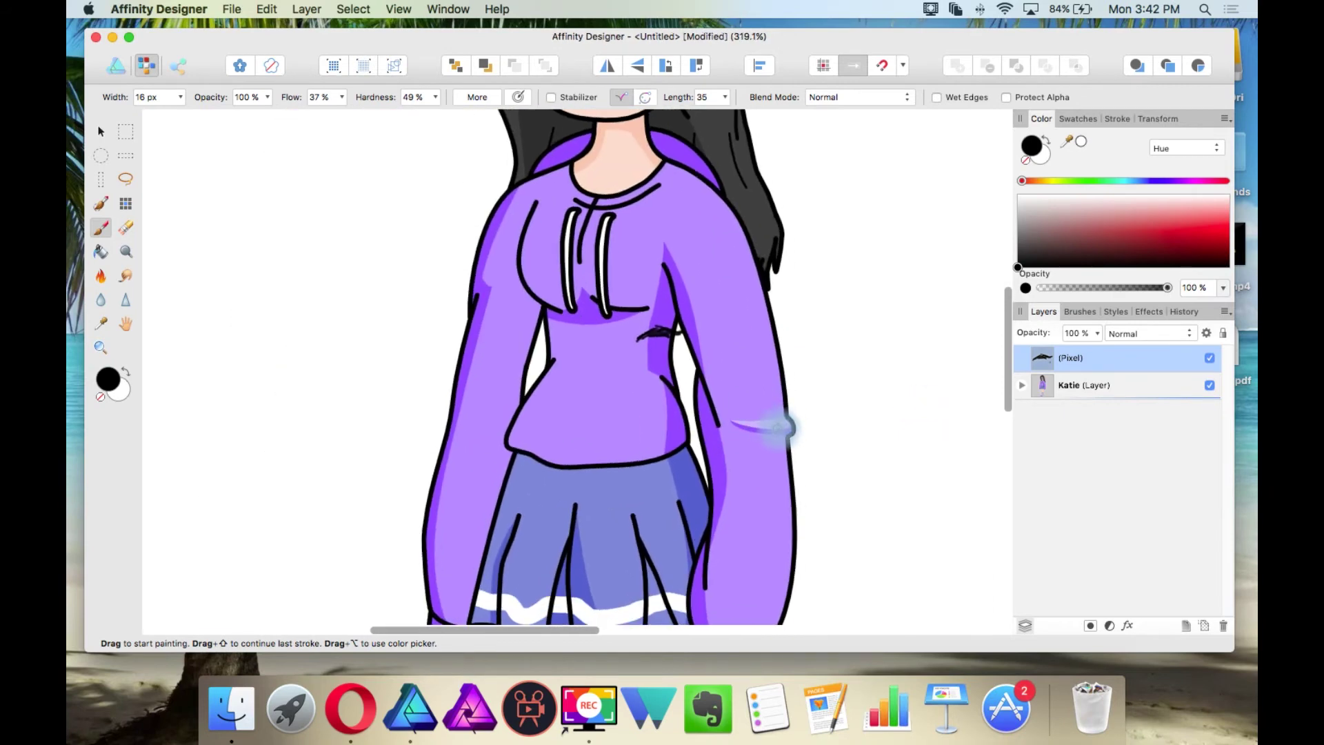
pyautogui.scroll(-1, 883, 391)
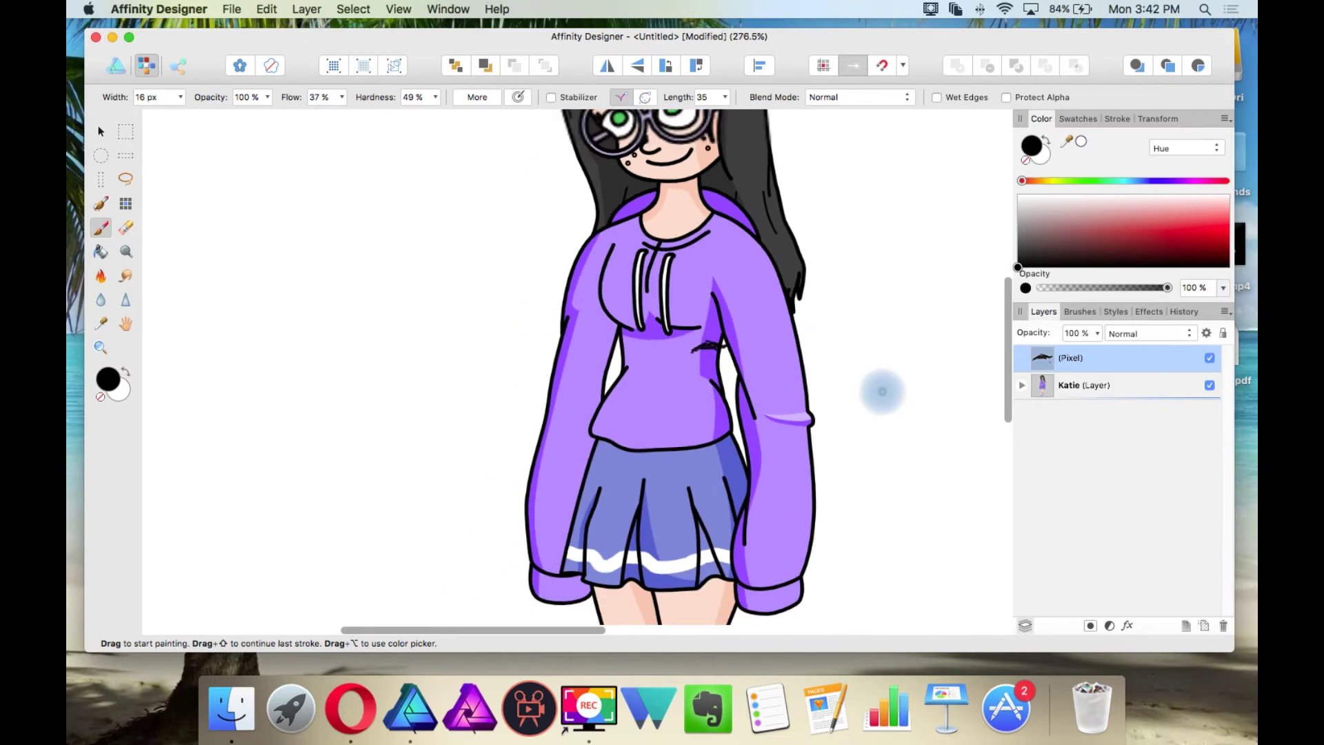
pyautogui.scroll(-2, 883, 391)
pyautogui.scroll(-1, 907, 390)
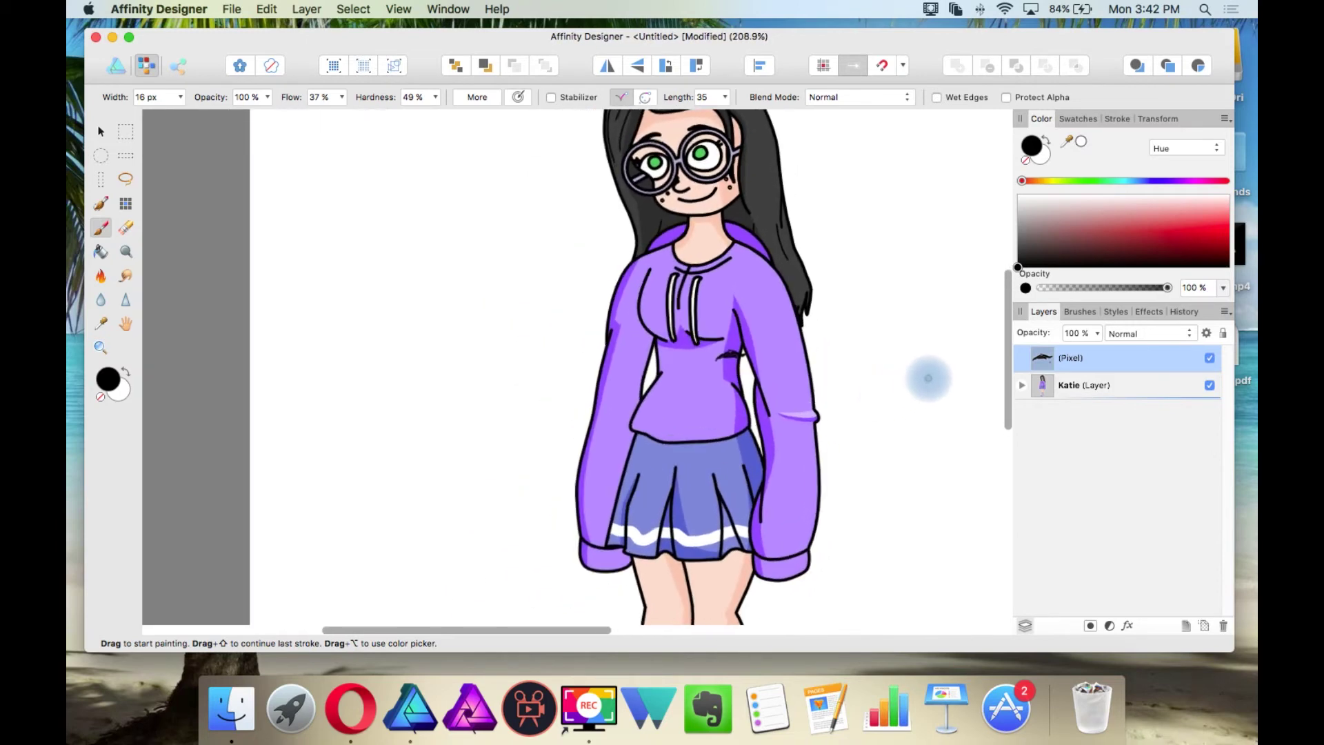
pyautogui.scroll(-2, 928, 378)
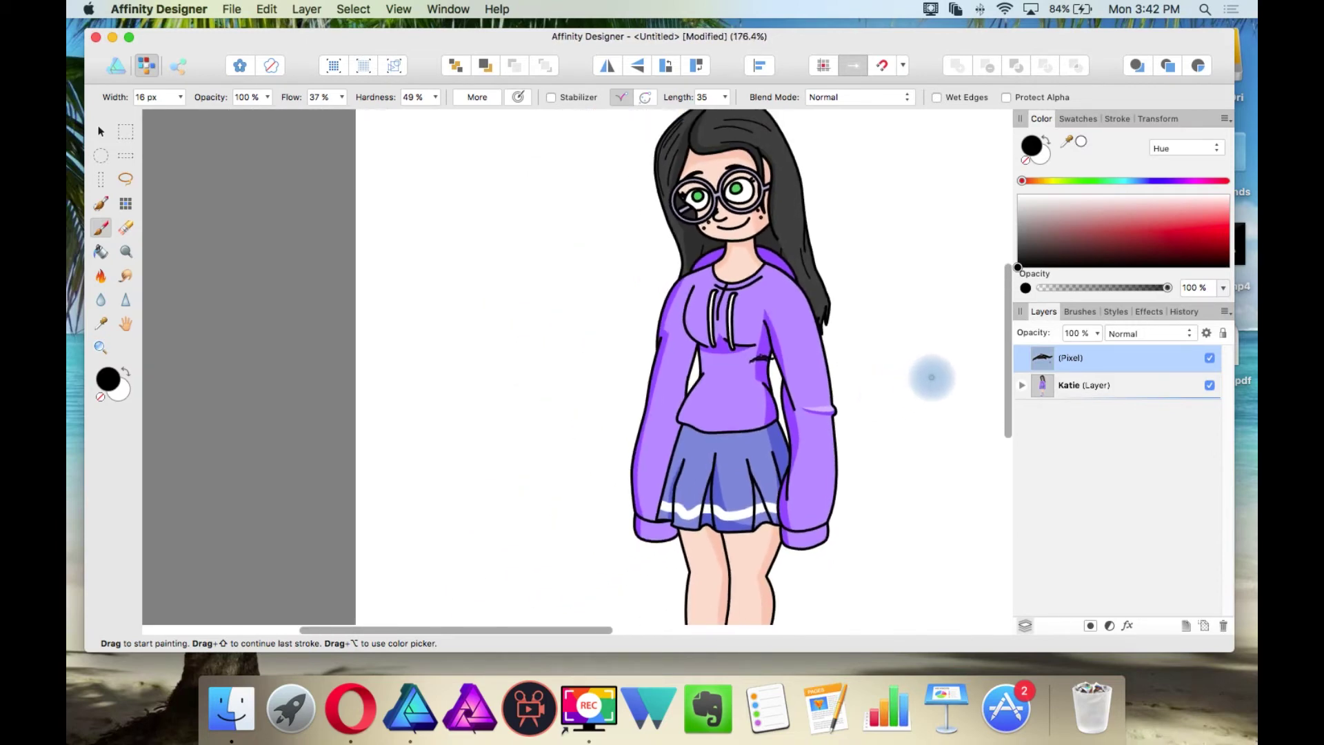
pyautogui.scroll(2, 931, 378)
pyautogui.hscroll(5, 931, 377)
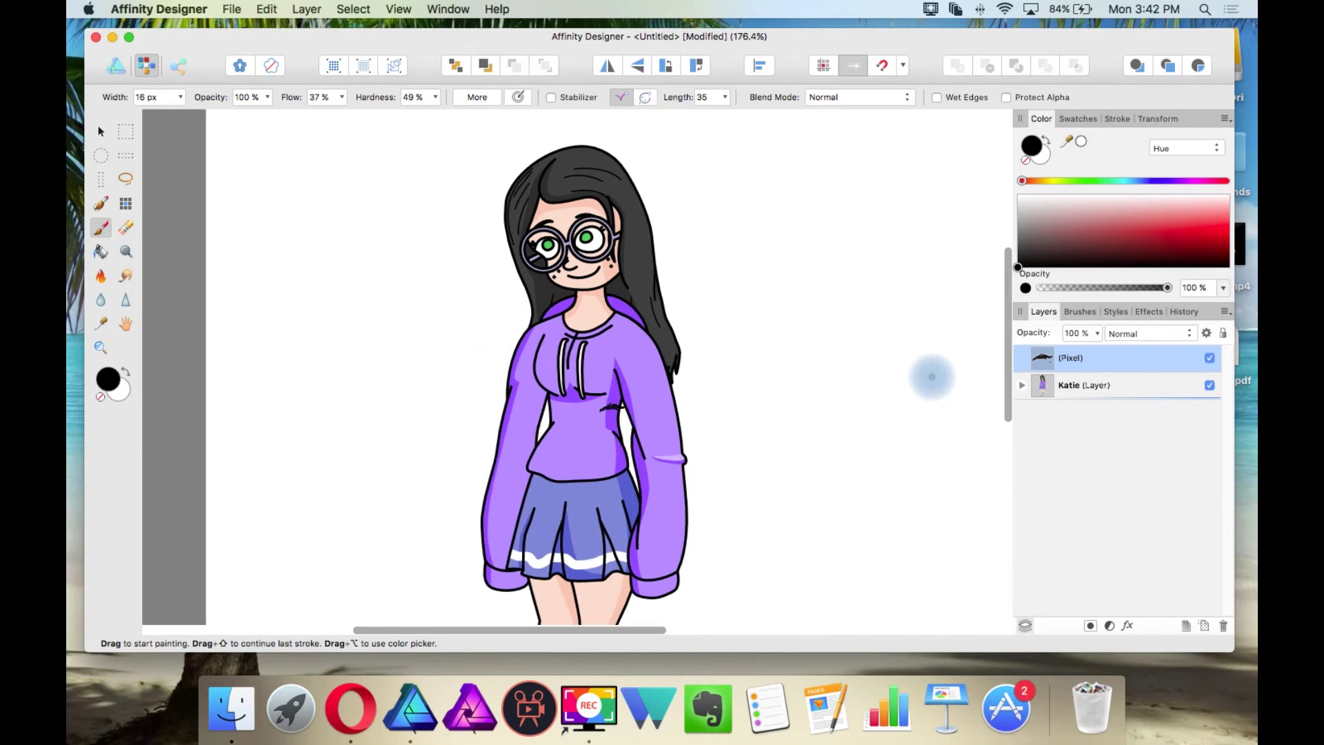
pyautogui.hscroll(3, 931, 376)
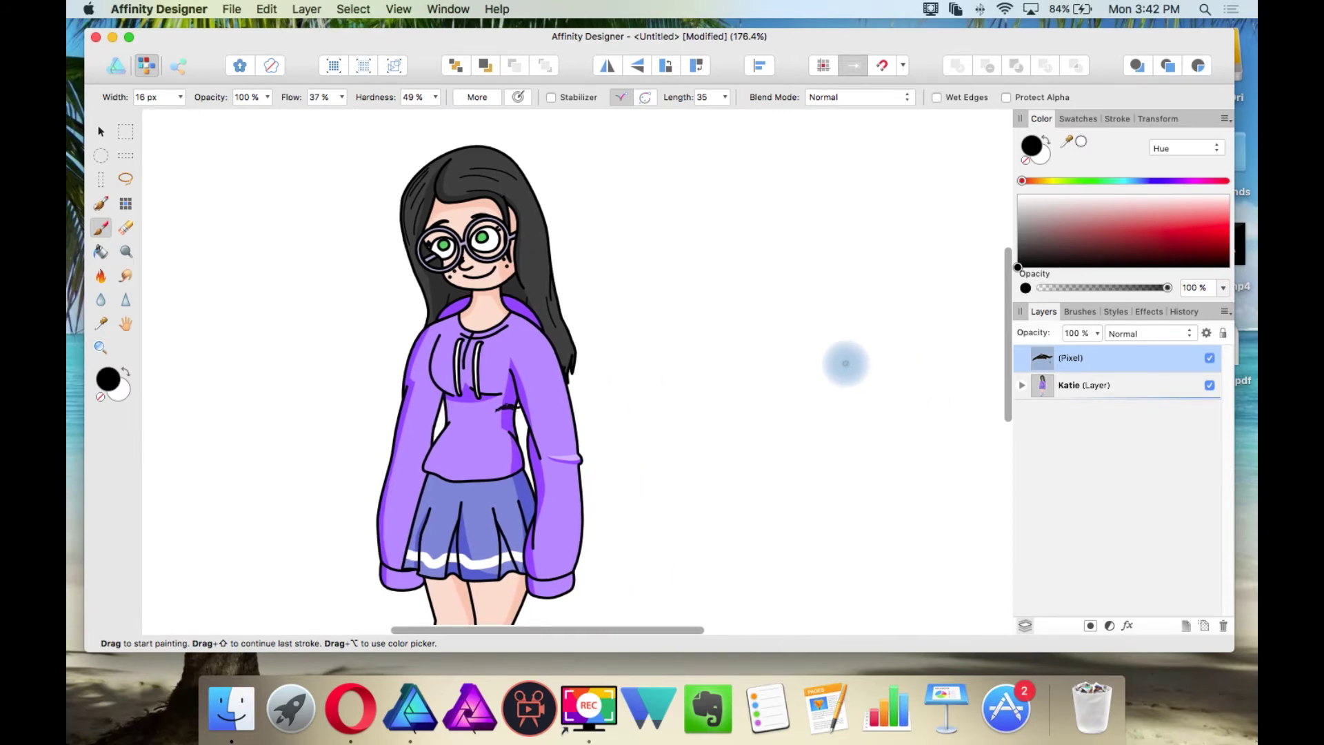
pyautogui.scroll(-1, 846, 364)
pyautogui.scroll(-2, 849, 362)
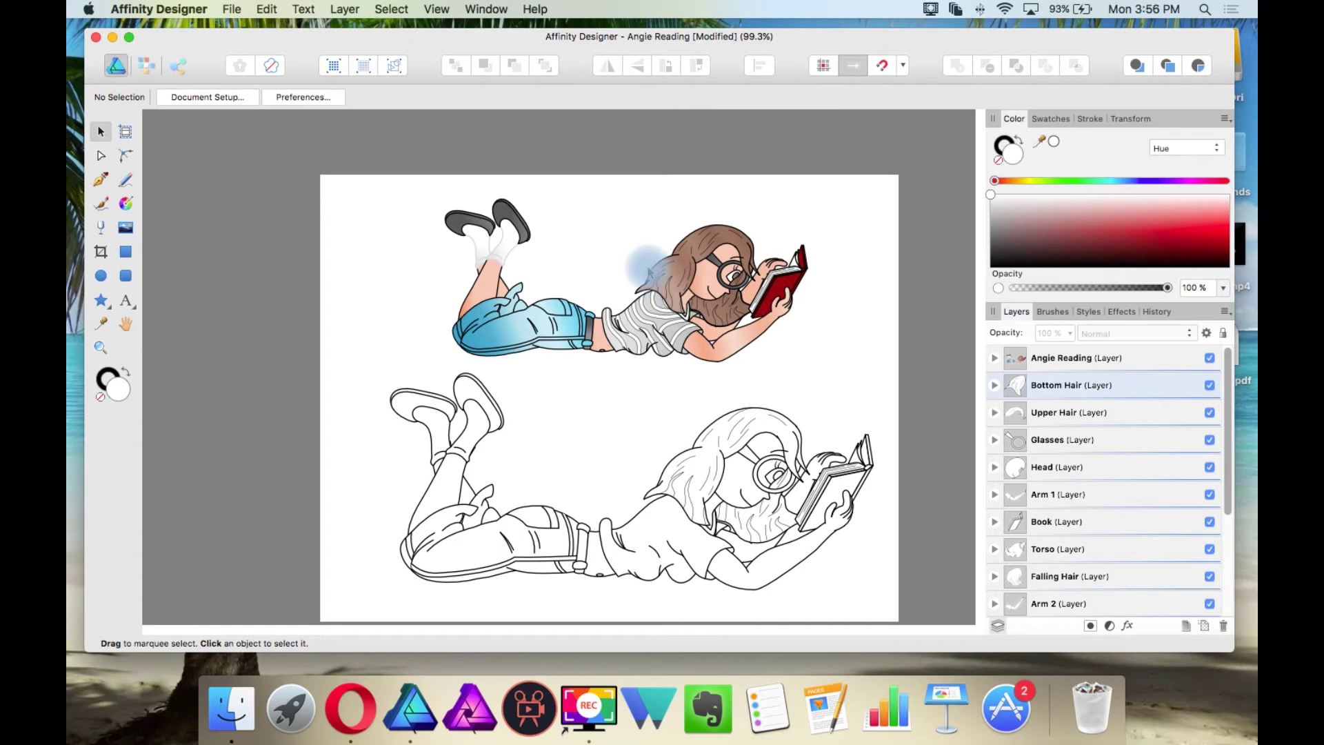
# Step: Zoom in on the jeans and select the filled jeans shape instead of the small fold line
pyautogui.scroll(1, 480, 338)
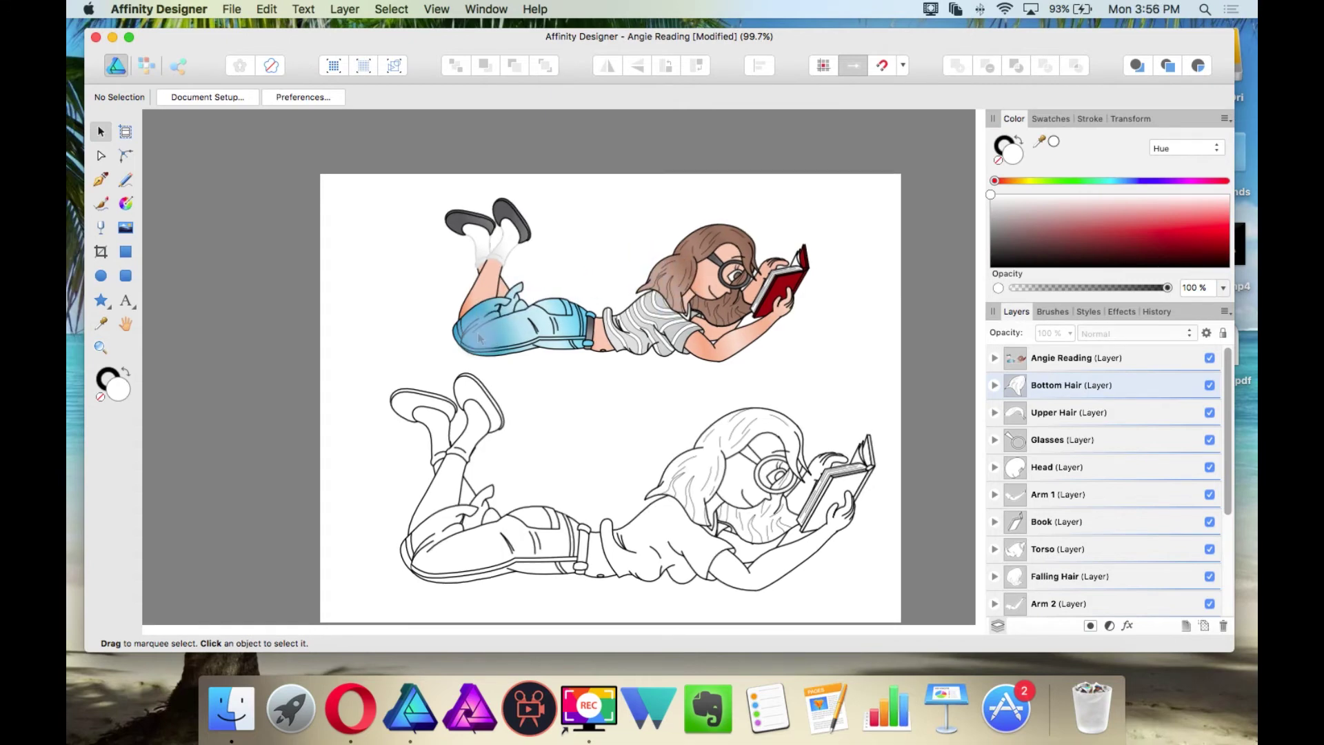
pyautogui.scroll(6, 479, 337)
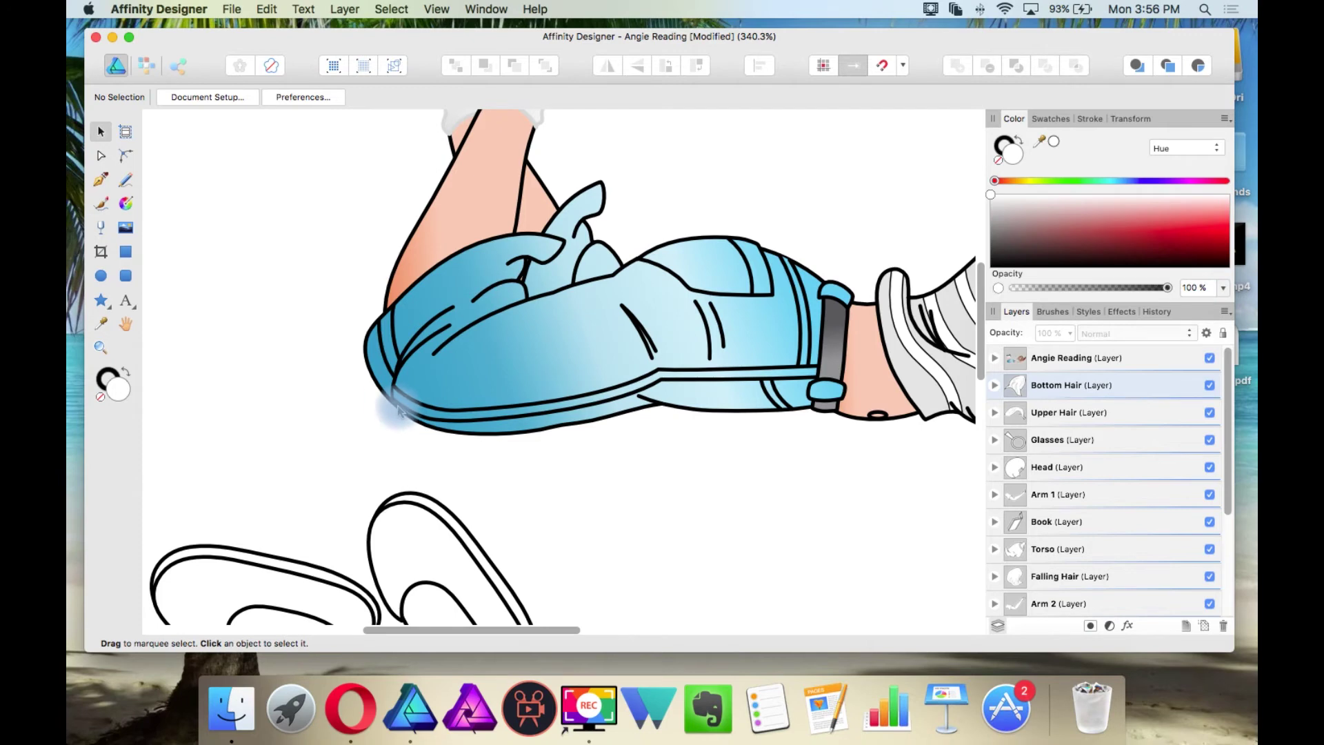
pyautogui.scroll(5, 383, 407)
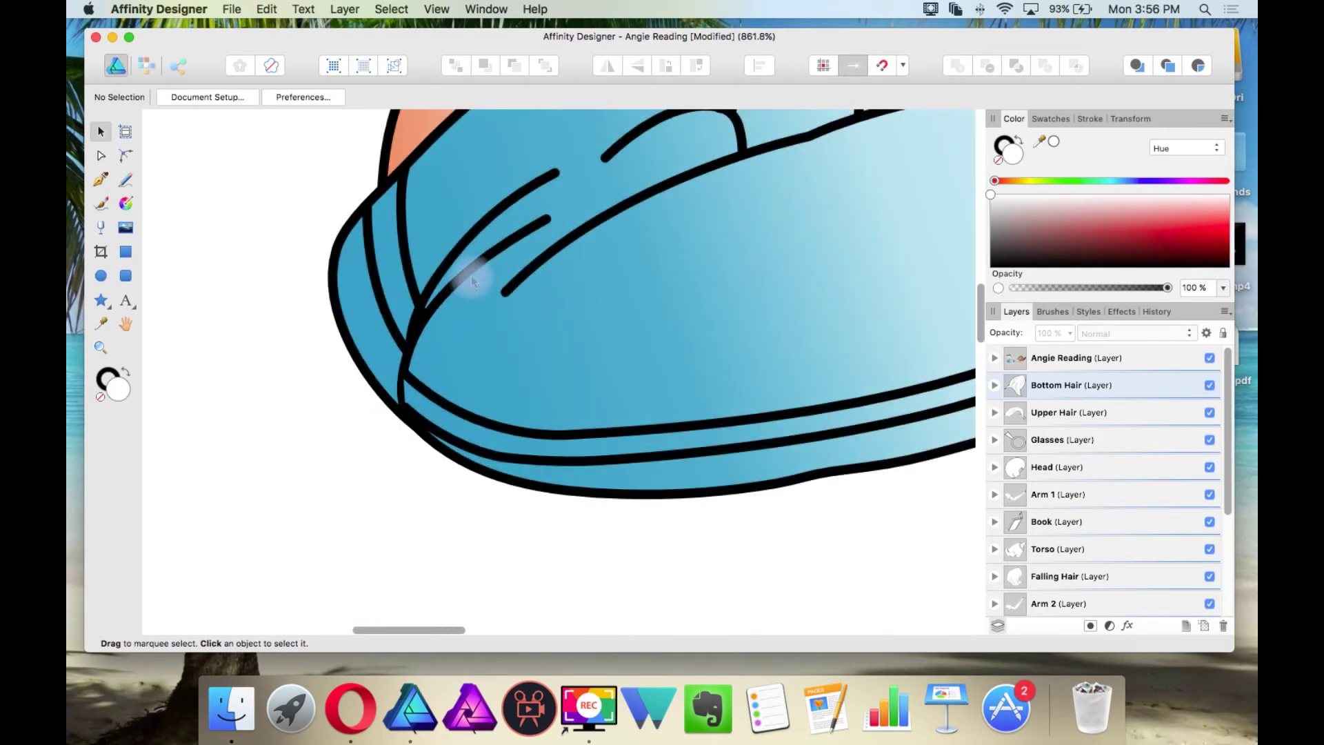
pyautogui.click(472, 250)
pyautogui.click(467, 241)
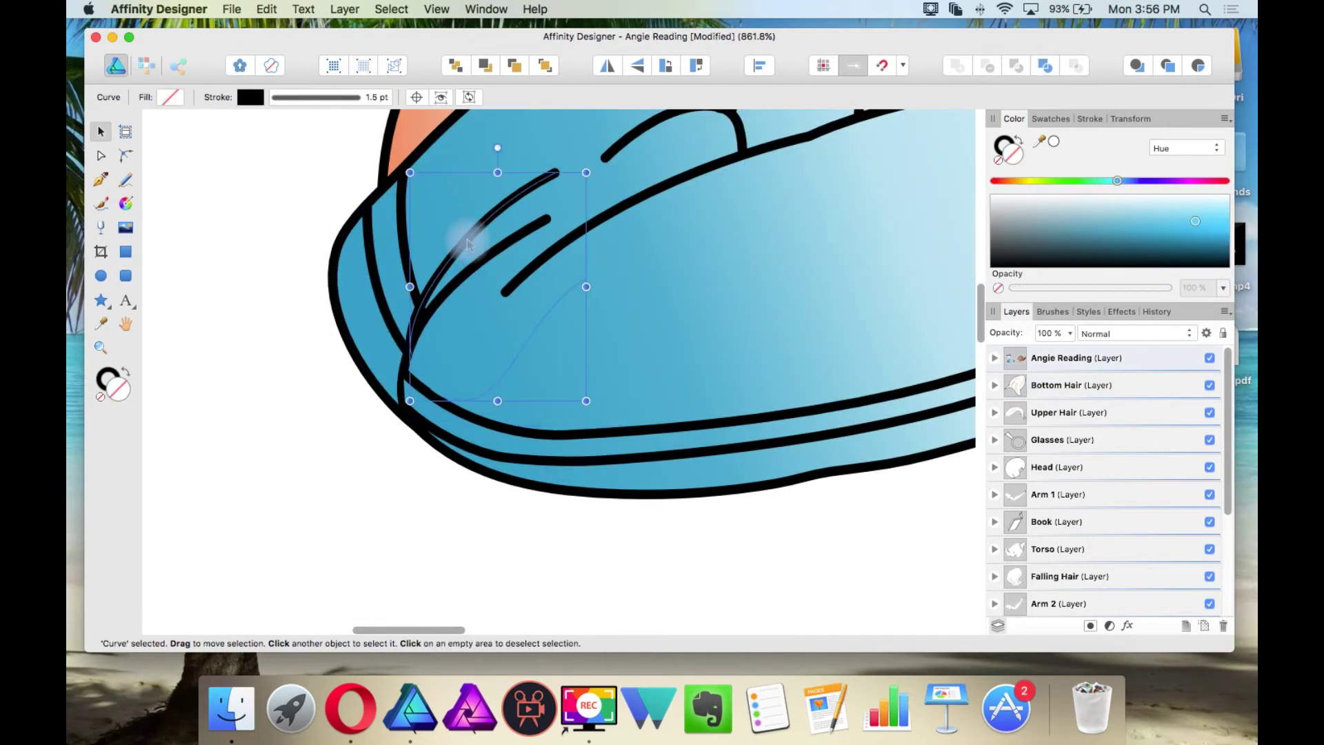
pyautogui.press('super+d')
pyautogui.click(466, 270)
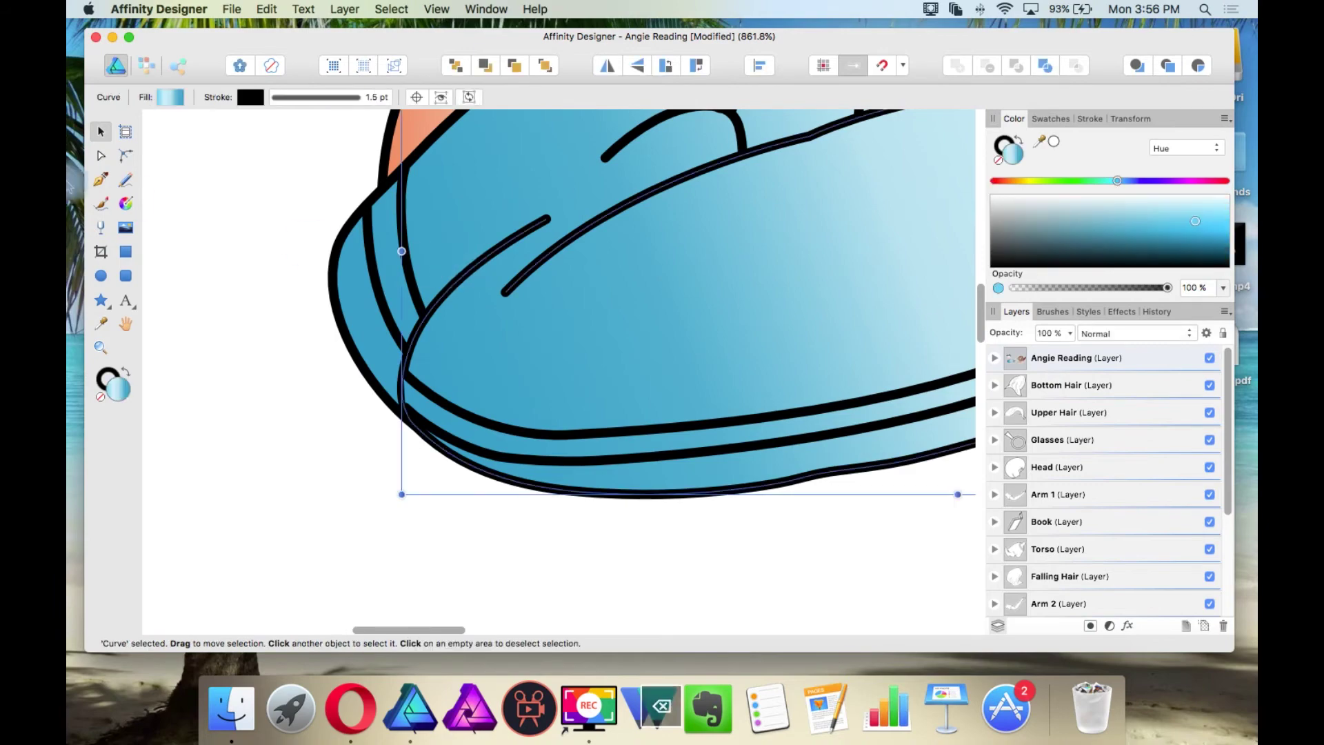
# Step: Bend the fold curve near the jeans' left corner with the Node Tool, then deselect
pyautogui.click(101, 158)
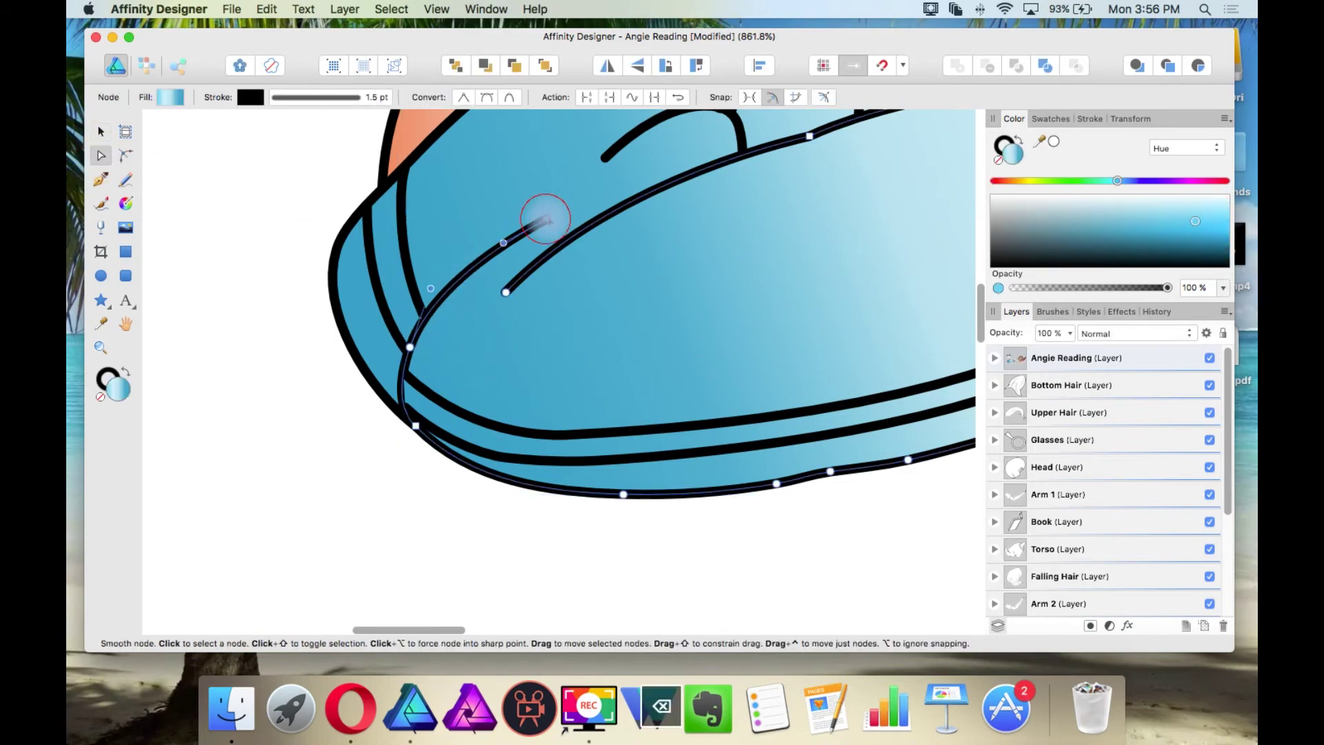
pyautogui.moveTo(543, 214); pyautogui.dragTo(565, 233)
pyautogui.scroll(-10, 564, 233)
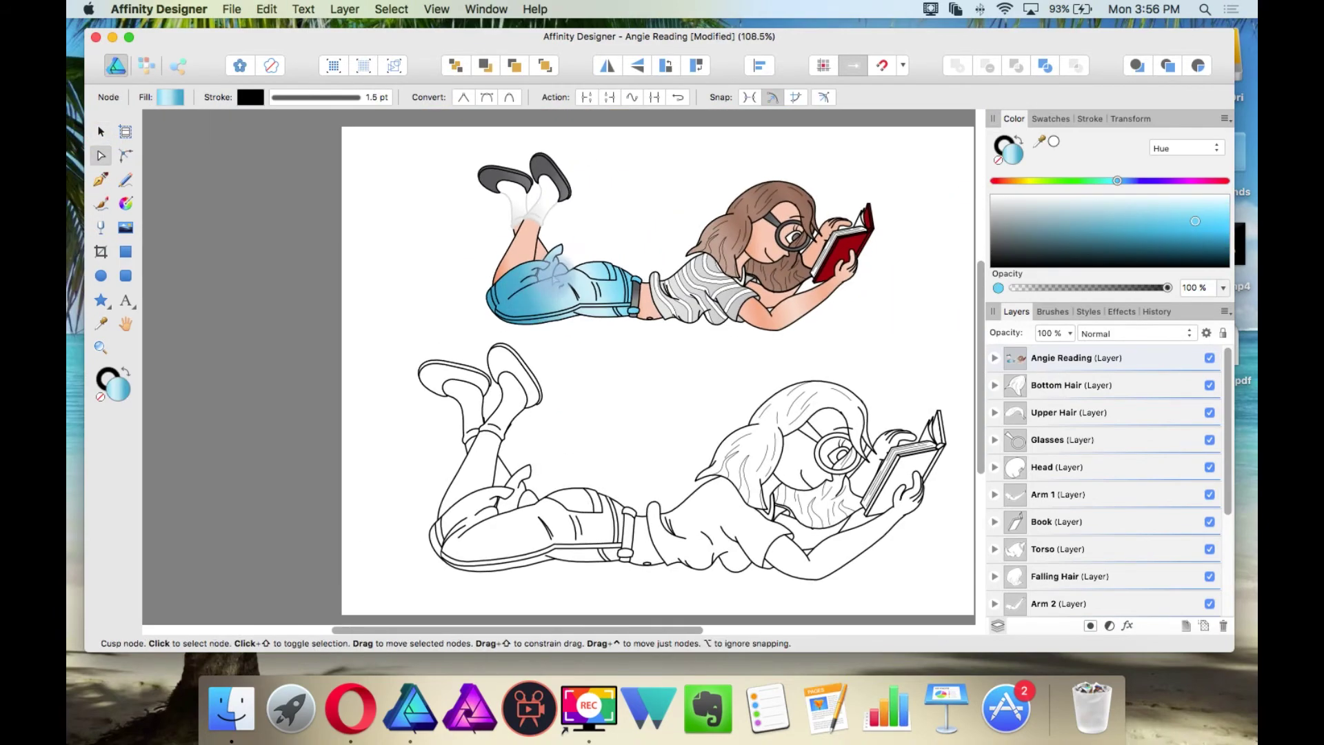
pyautogui.scroll(2, 571, 262)
pyautogui.hscroll(5, 497, 216)
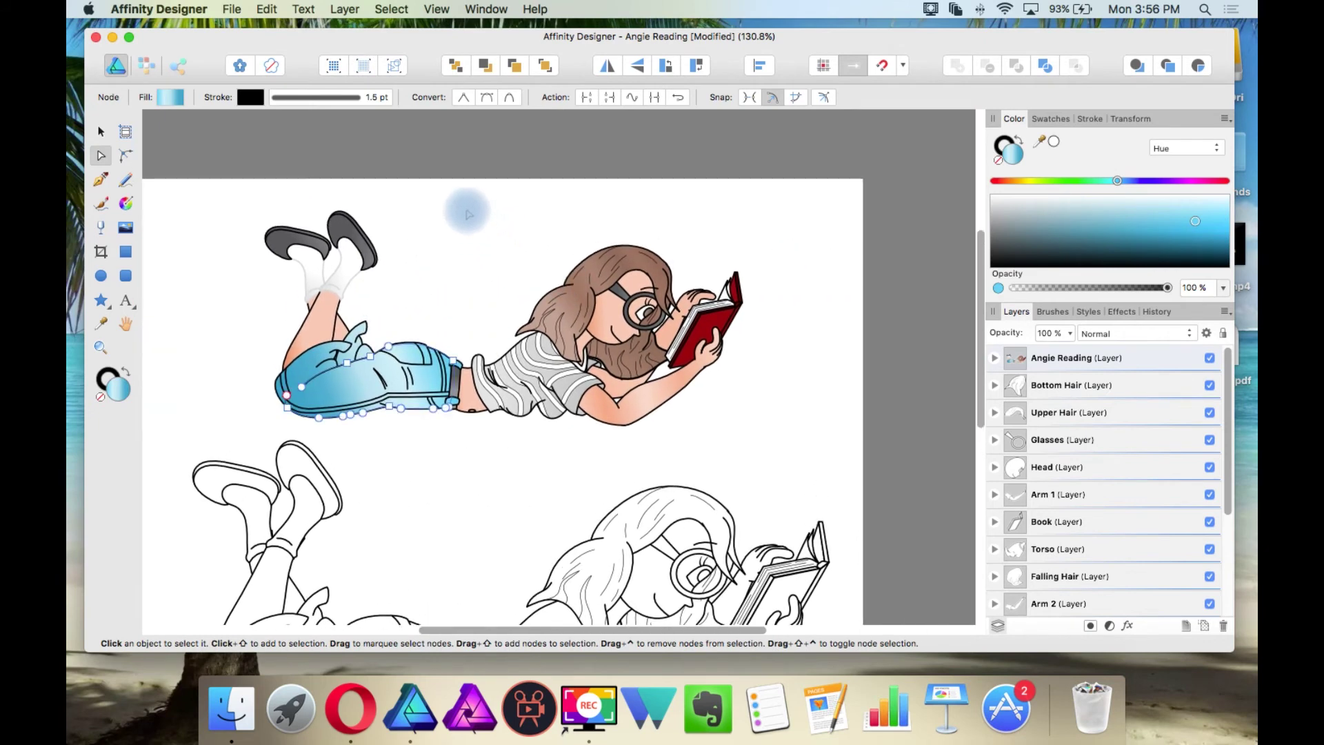
pyautogui.click(465, 215)
pyautogui.scroll(1, 466, 215)
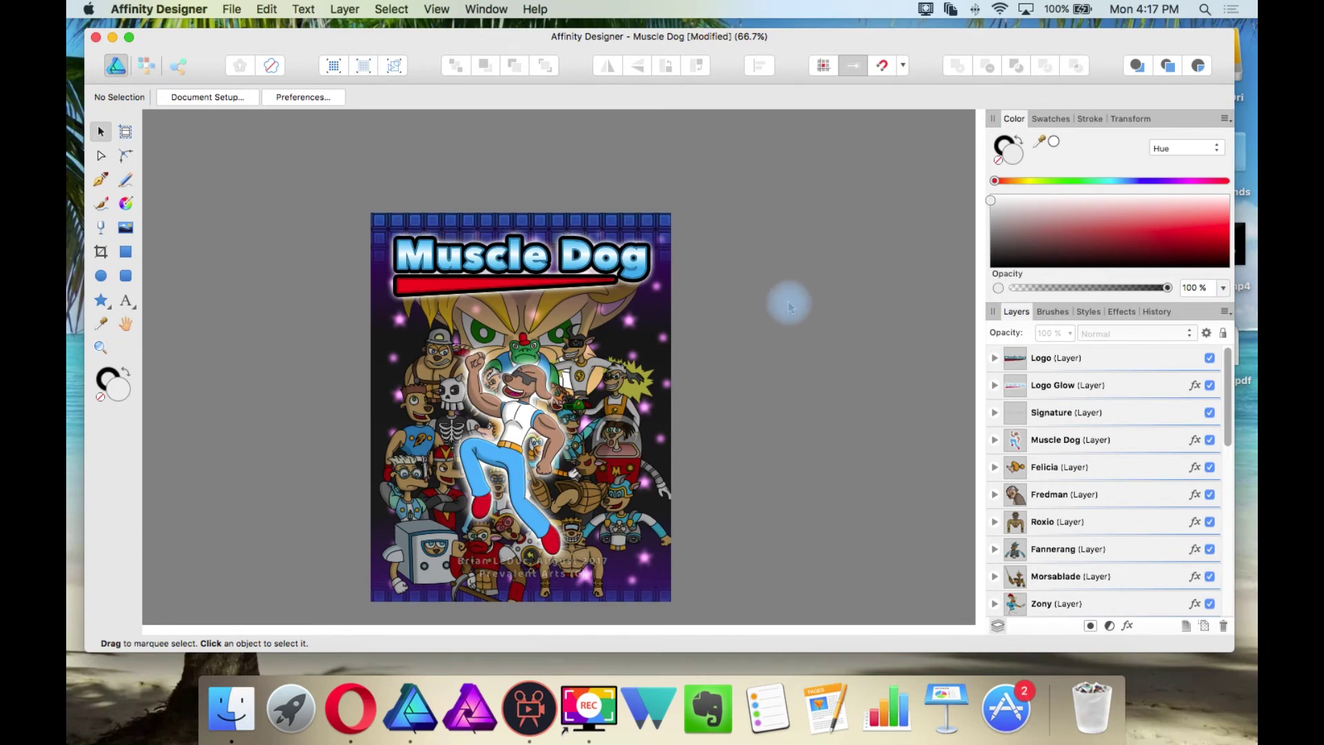
pyautogui.scroll(3, 503, 453)
pyautogui.scroll(10, 501, 466)
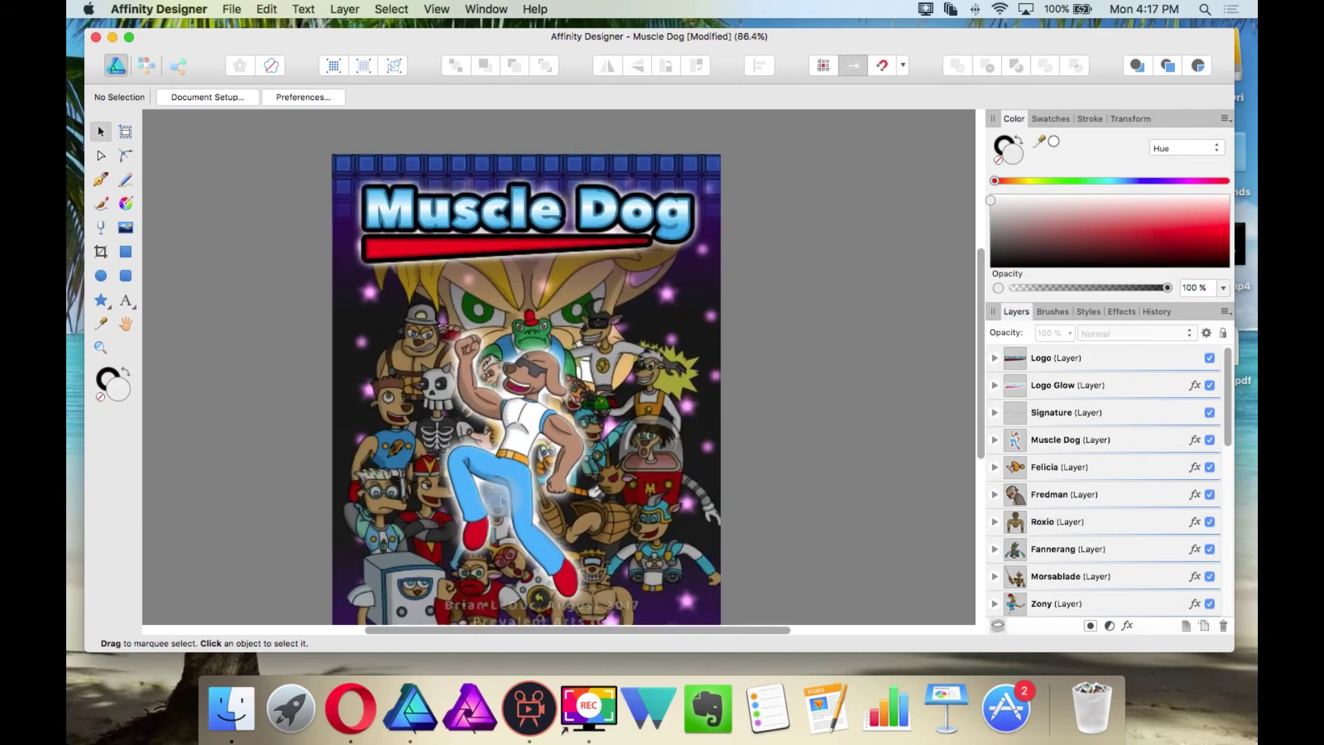
pyautogui.scroll(2, 556, 333)
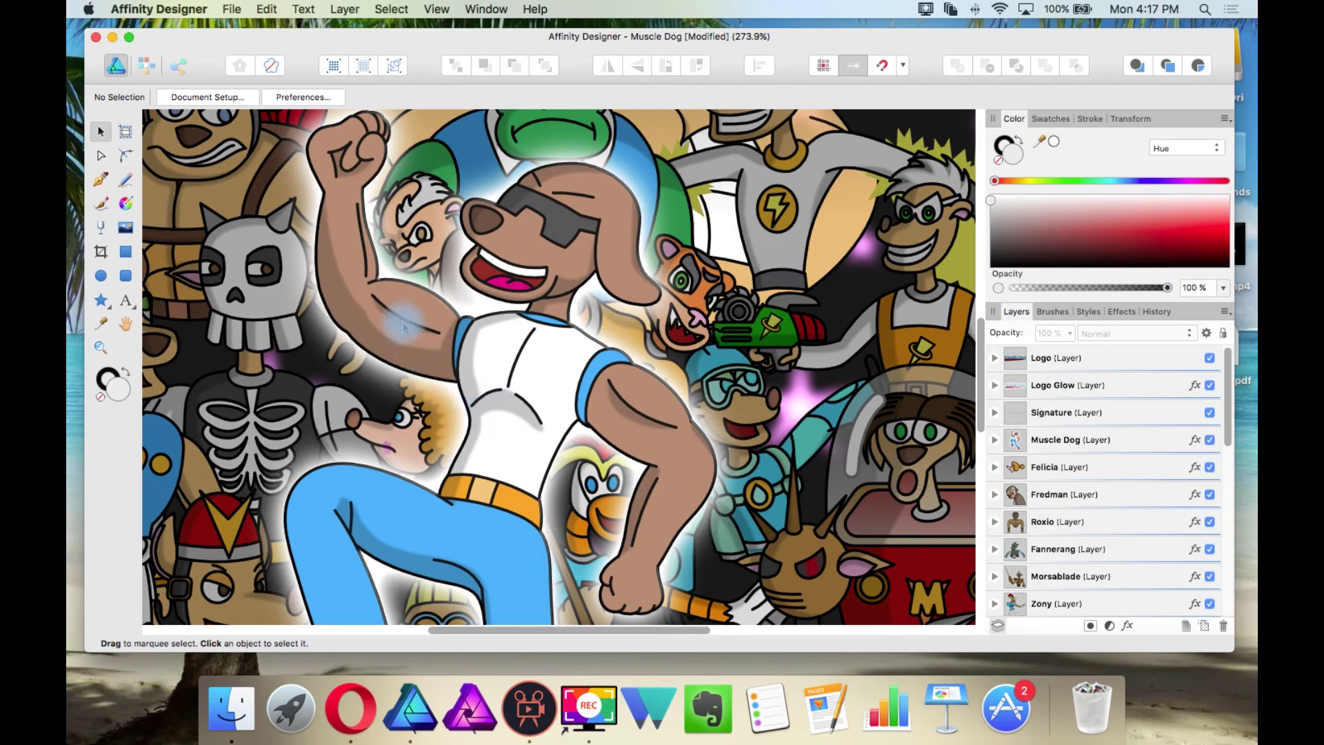
pyautogui.scroll(10, 400, 322)
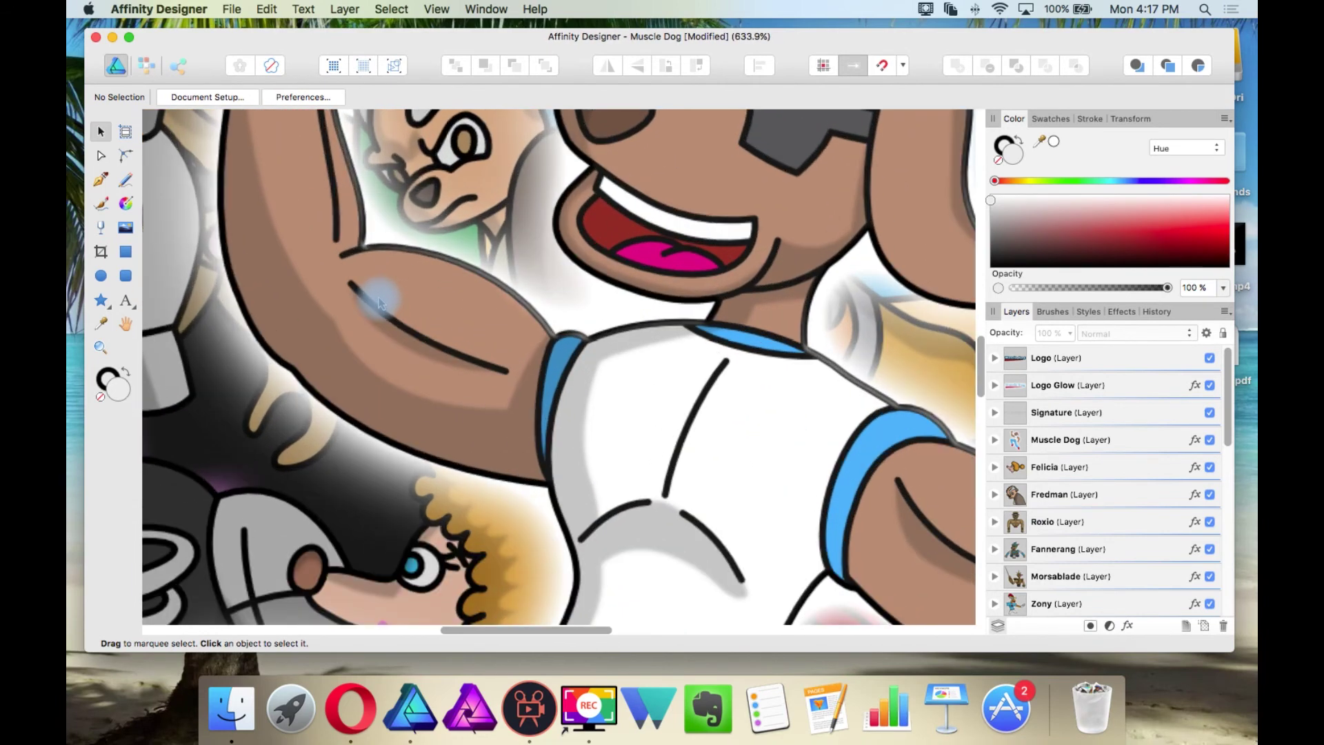
pyautogui.scroll(1, 358, 293)
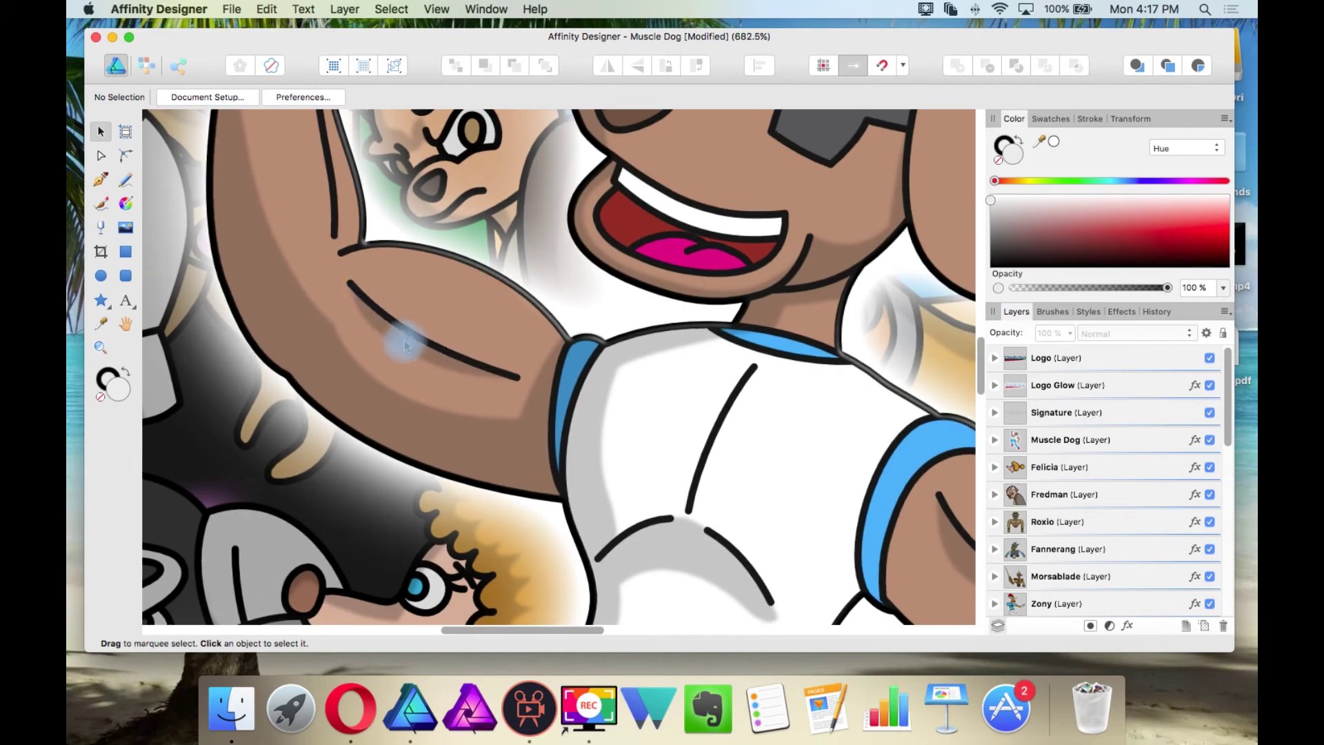
pyautogui.scroll(-15, 447, 364)
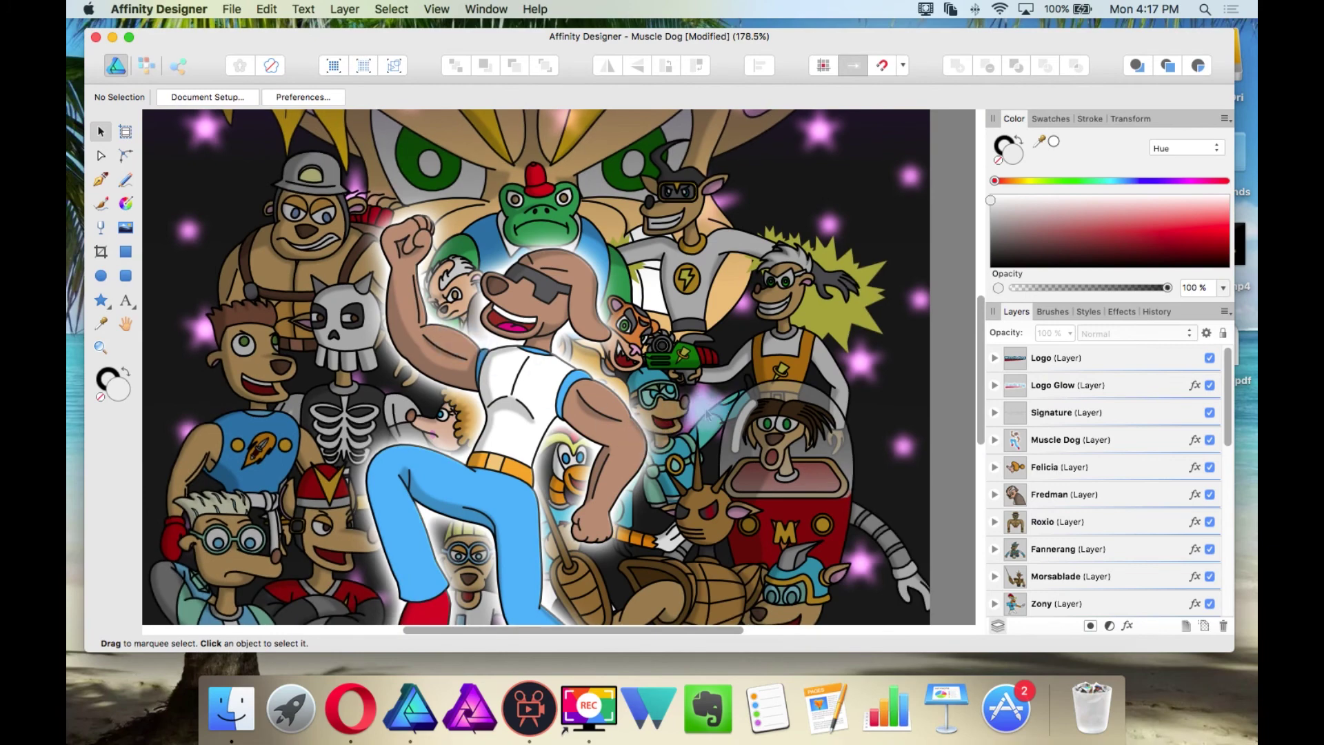
pyautogui.scroll(-3, 708, 414)
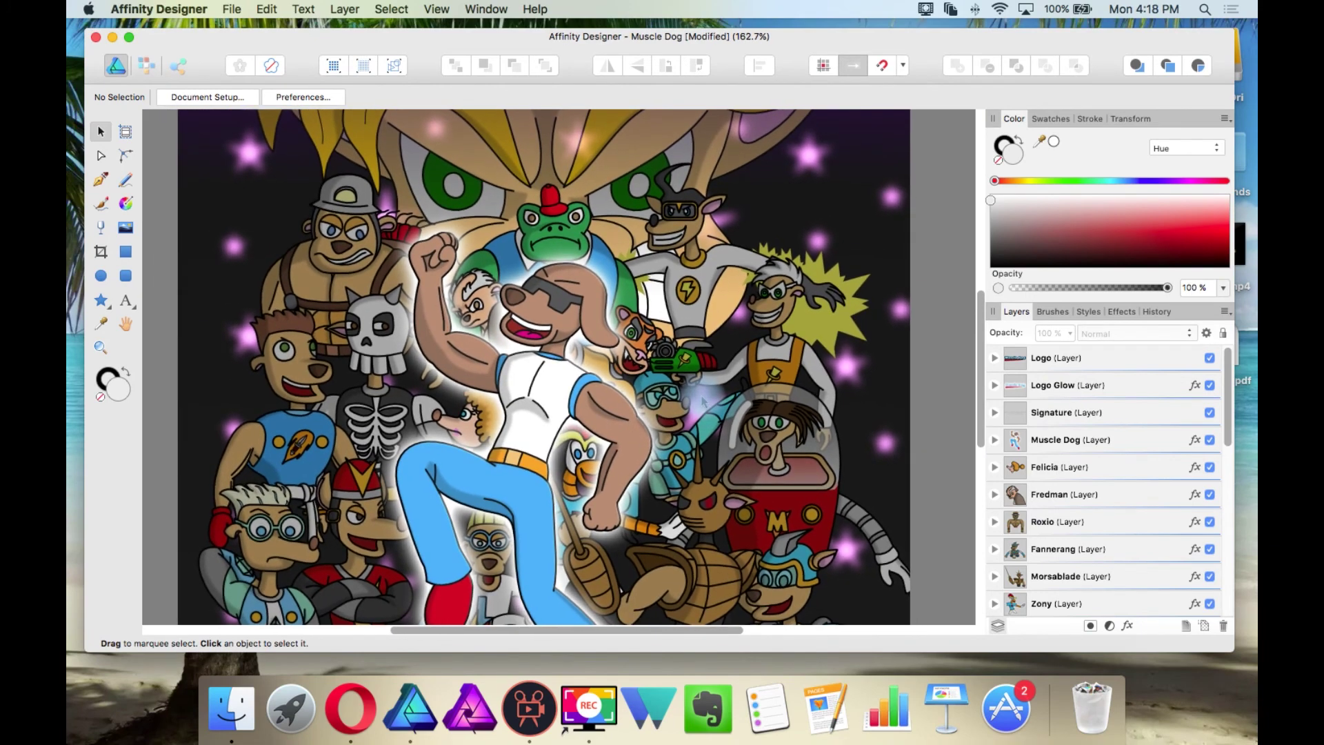
pyautogui.scroll(4, 702, 400)
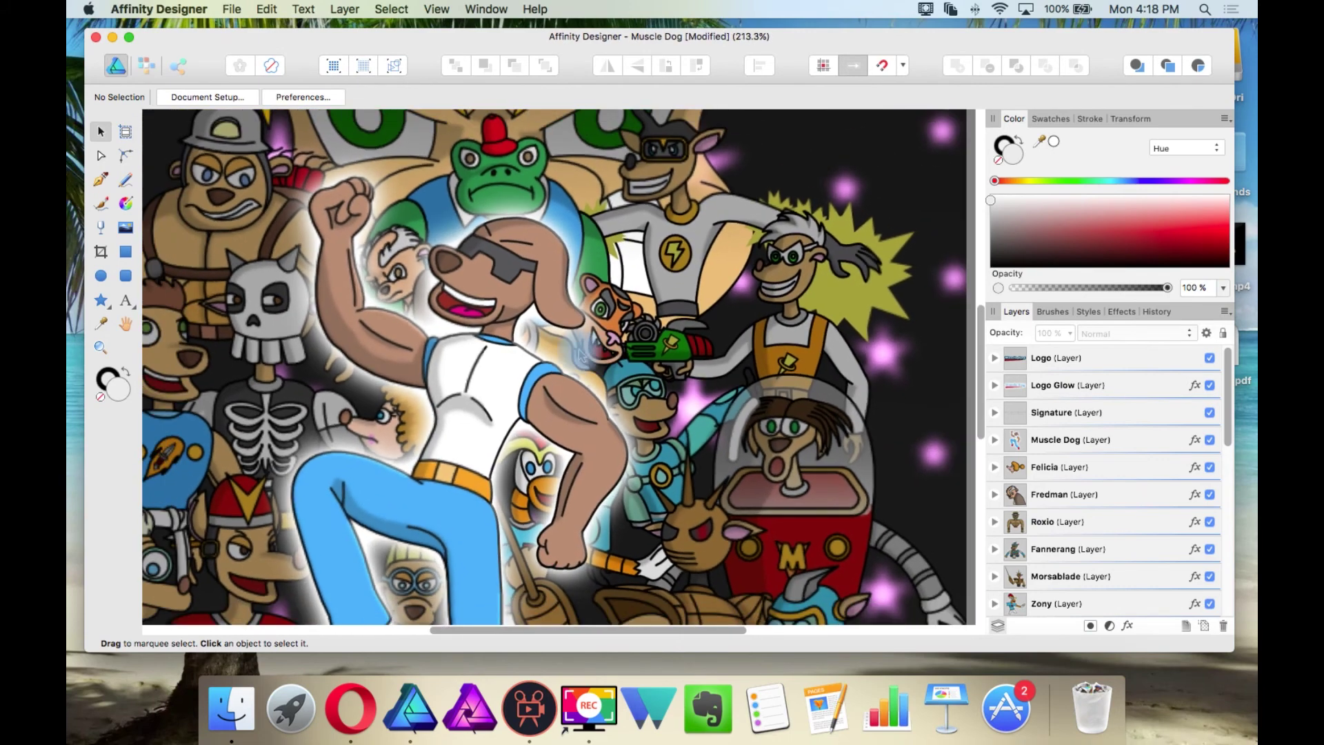
pyautogui.scroll(1, 414, 288)
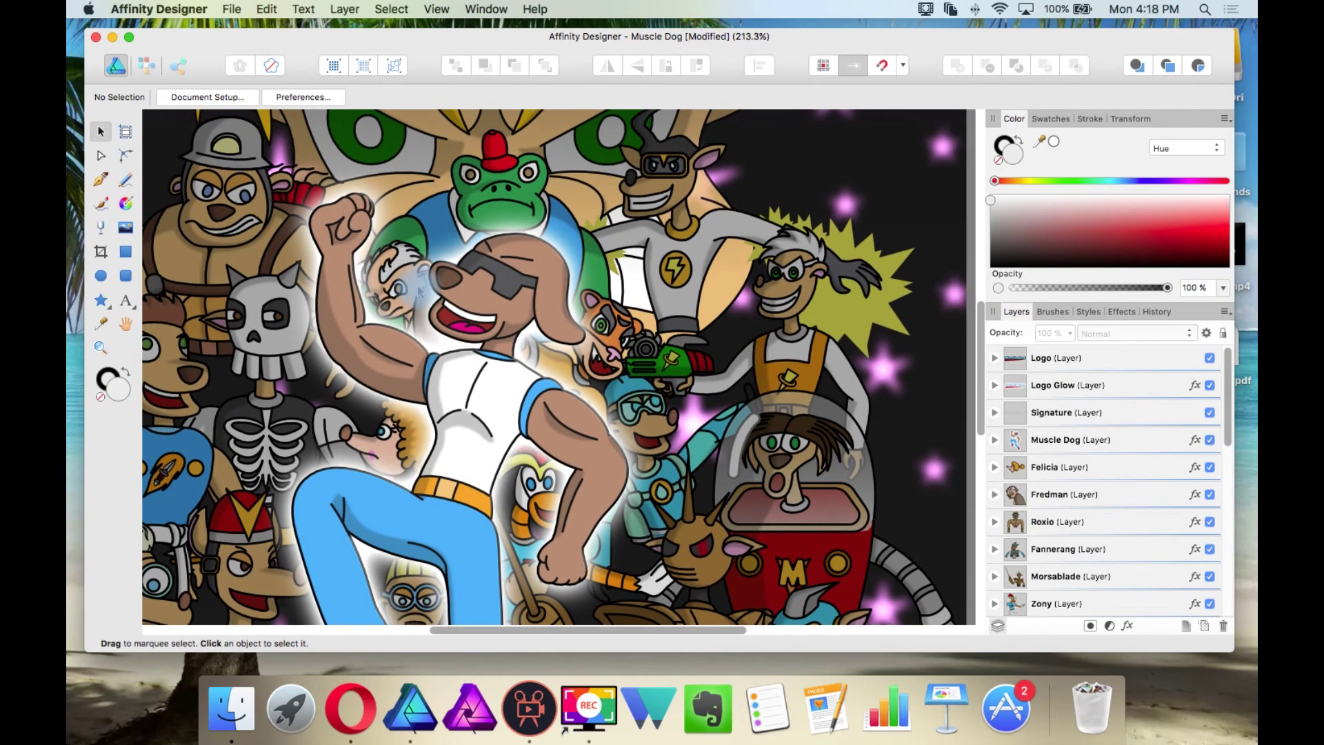
pyautogui.scroll(2, 478, 283)
pyautogui.scroll(3, 478, 283)
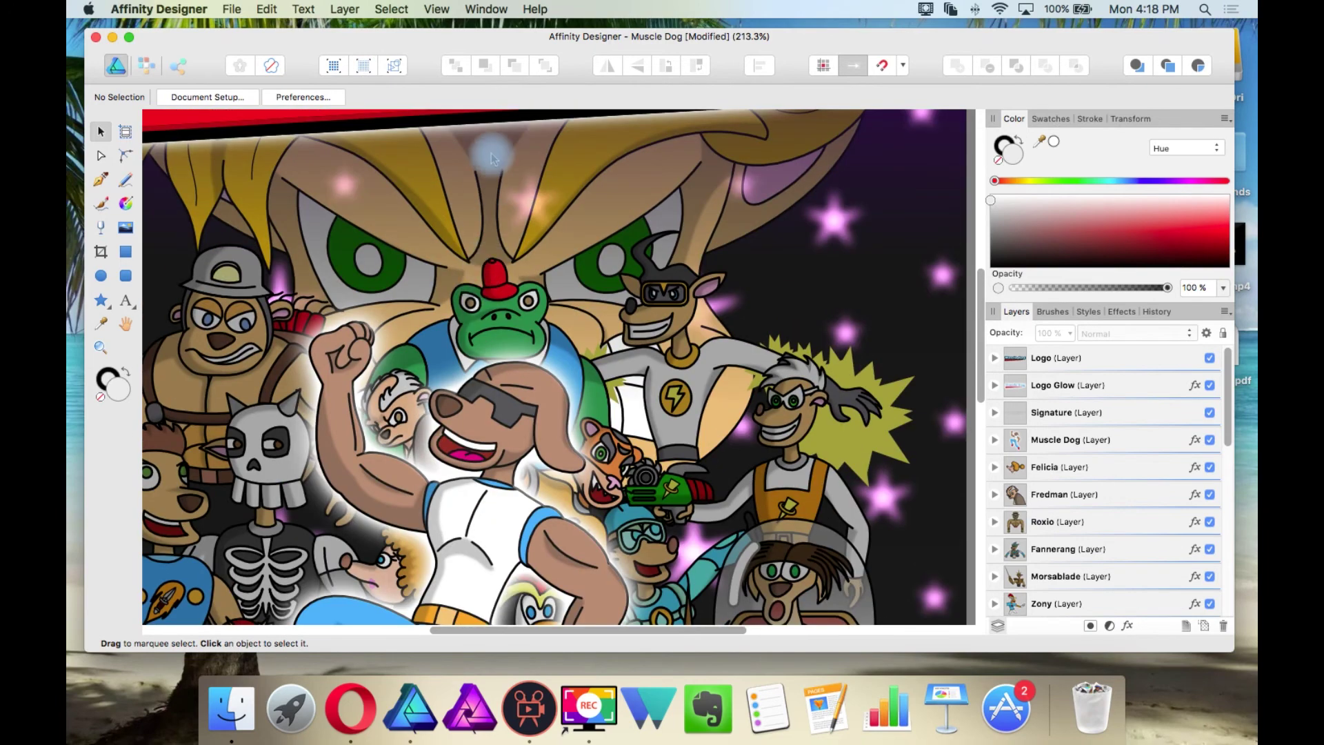
pyautogui.scroll(-3, 492, 188)
pyautogui.scroll(-1, 492, 188)
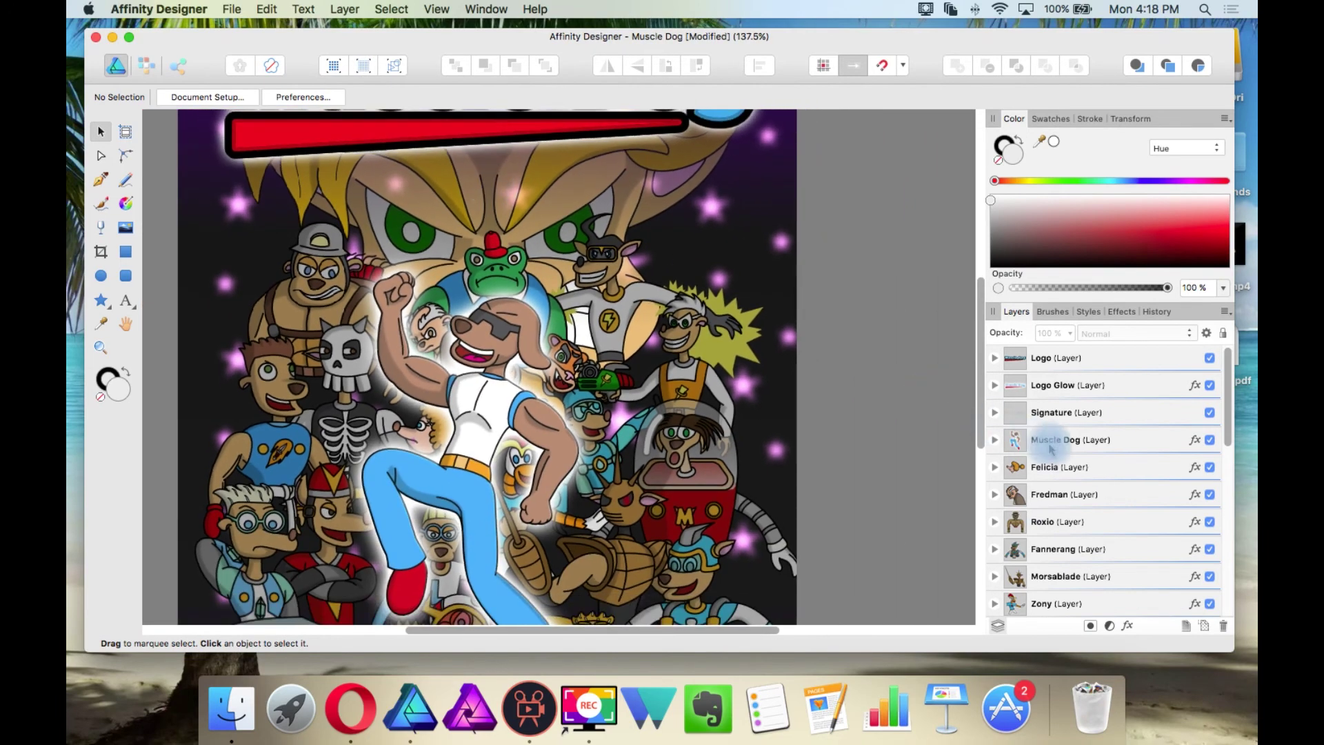
pyautogui.scroll(-5, 1079, 439)
# Step: Move the Dr. Mad layer to the top of the stack and adjust its transparency fade
pyautogui.moveTo(1055, 577)
pyautogui.mouseDown()
pyautogui.moveTo(1079, 437)
pyautogui.moveTo(1049, 394)
pyautogui.moveTo(1061, 400)
pyautogui.moveTo(1051, 350)
pyautogui.mouseUp()
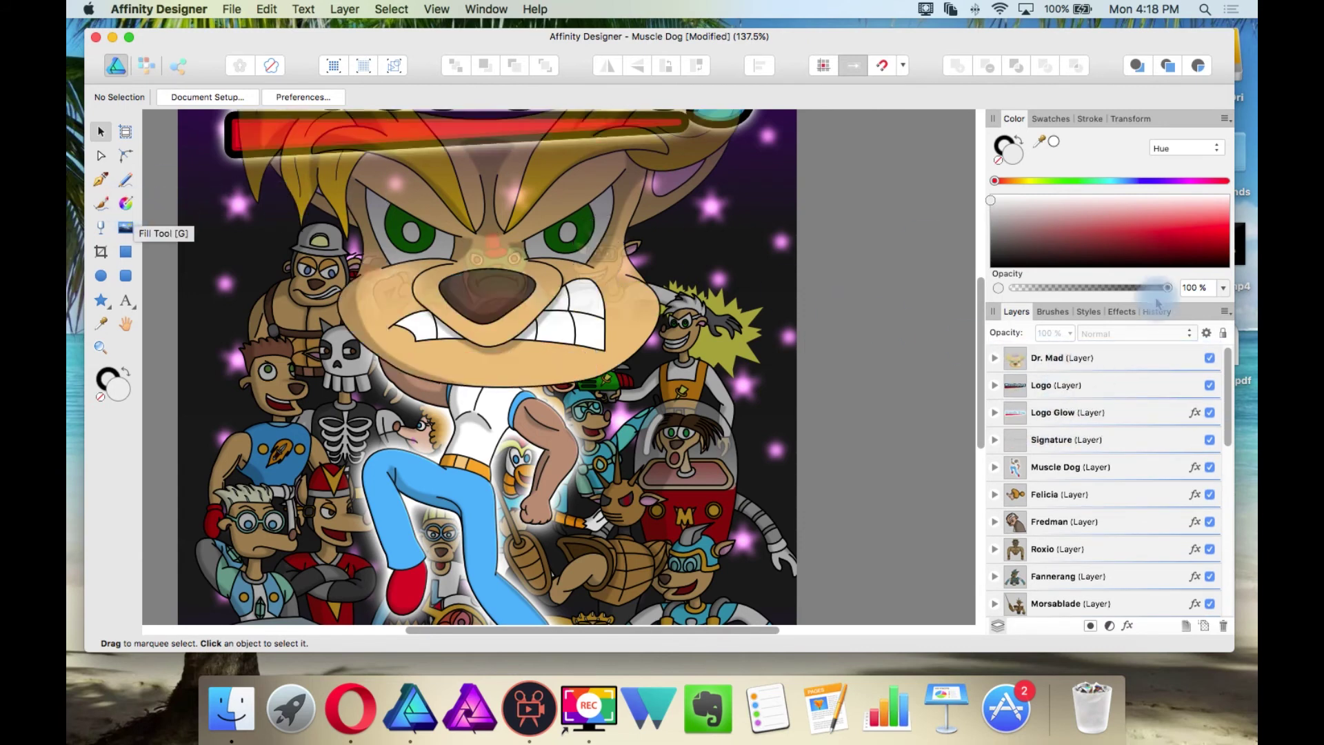
pyautogui.click(1055, 358)
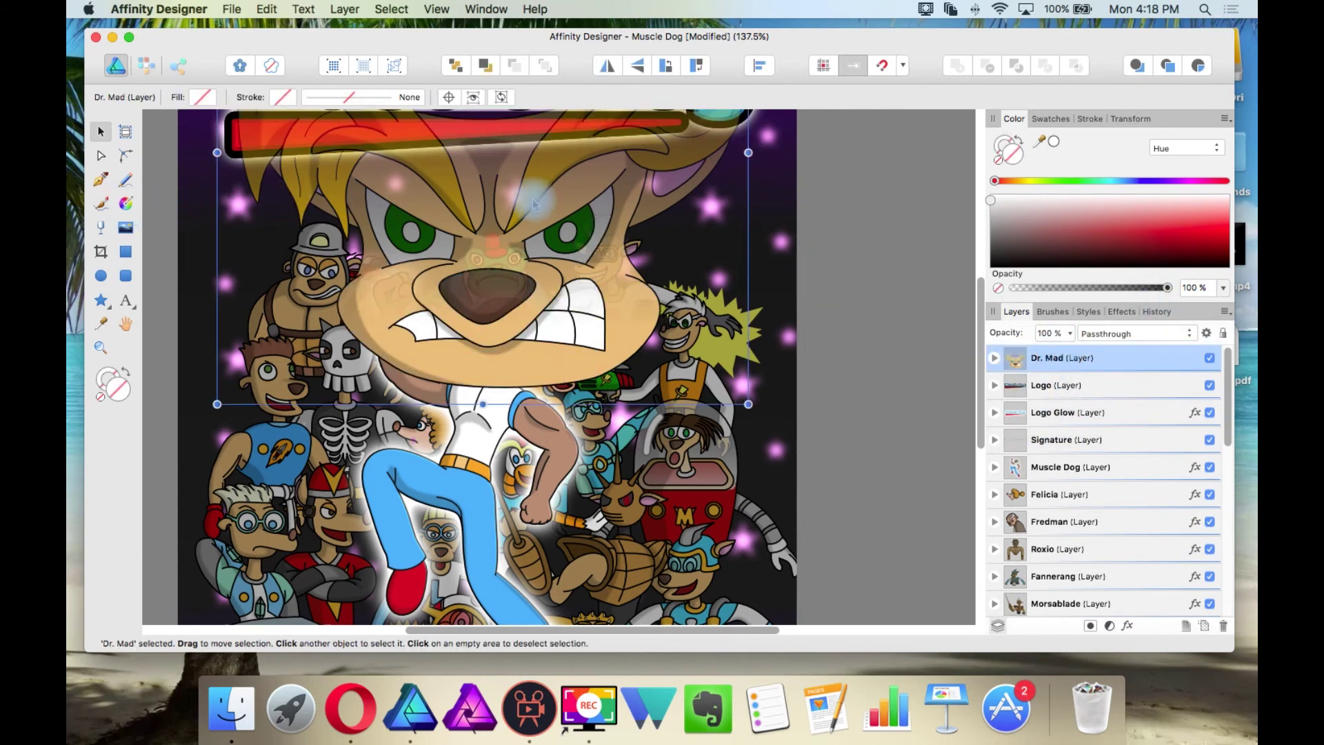
pyautogui.click(101, 229)
pyautogui.moveTo(491, 326); pyautogui.dragTo(491, 13)
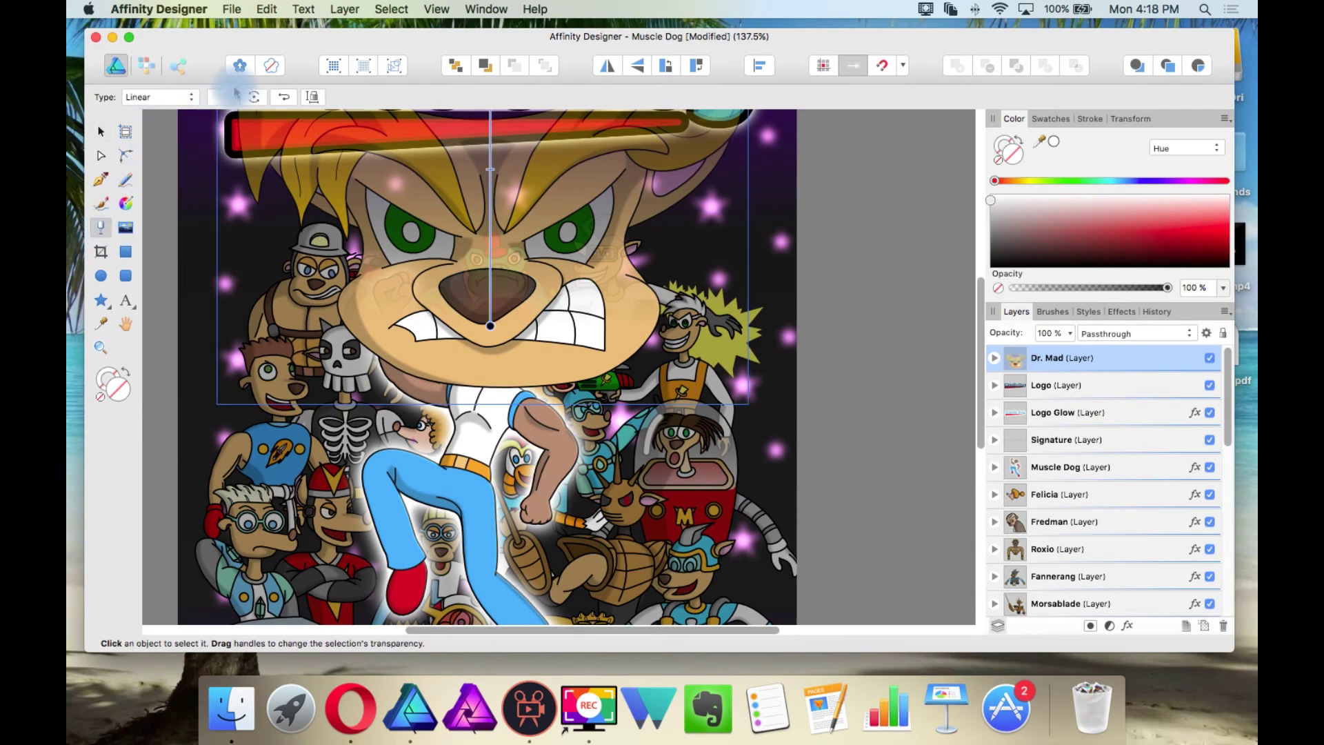
# Step: Set Dr. Mad's transparency type to None and move him down so his purple hat shows
pyautogui.click(168, 96)
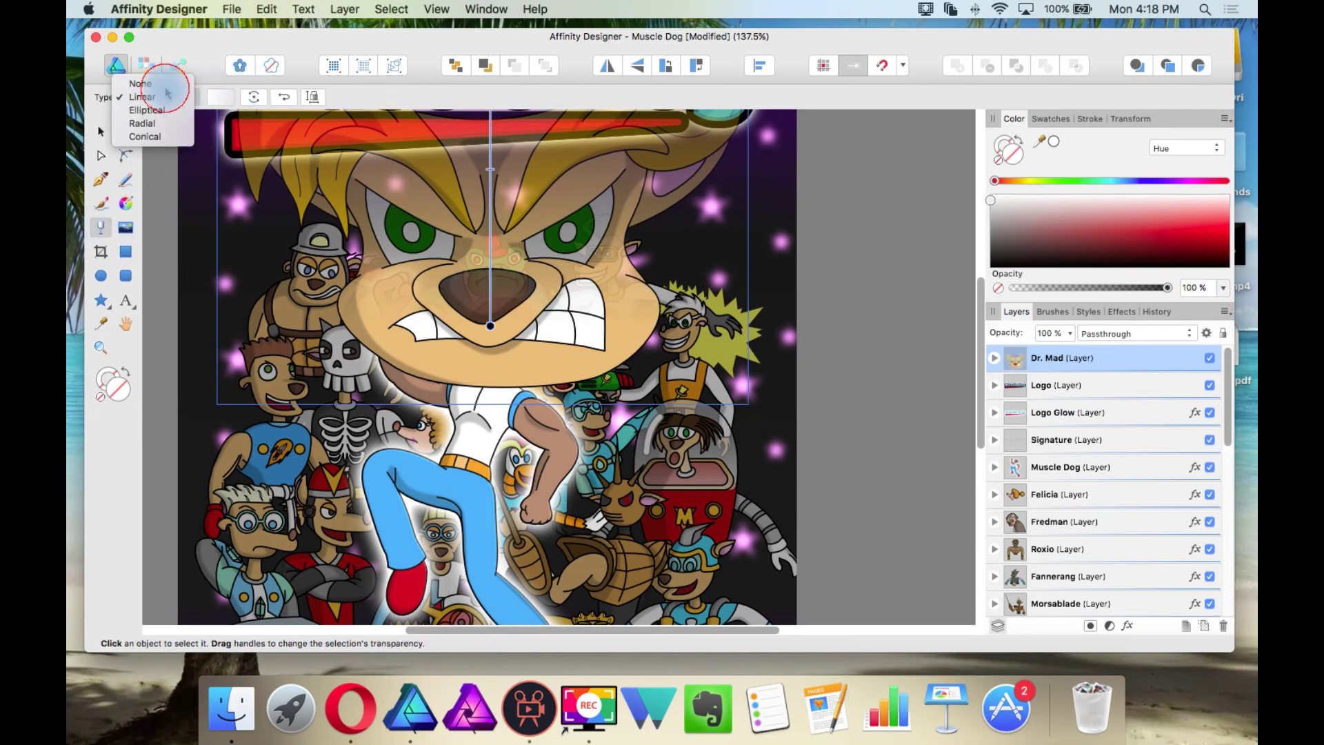
pyautogui.click(141, 83)
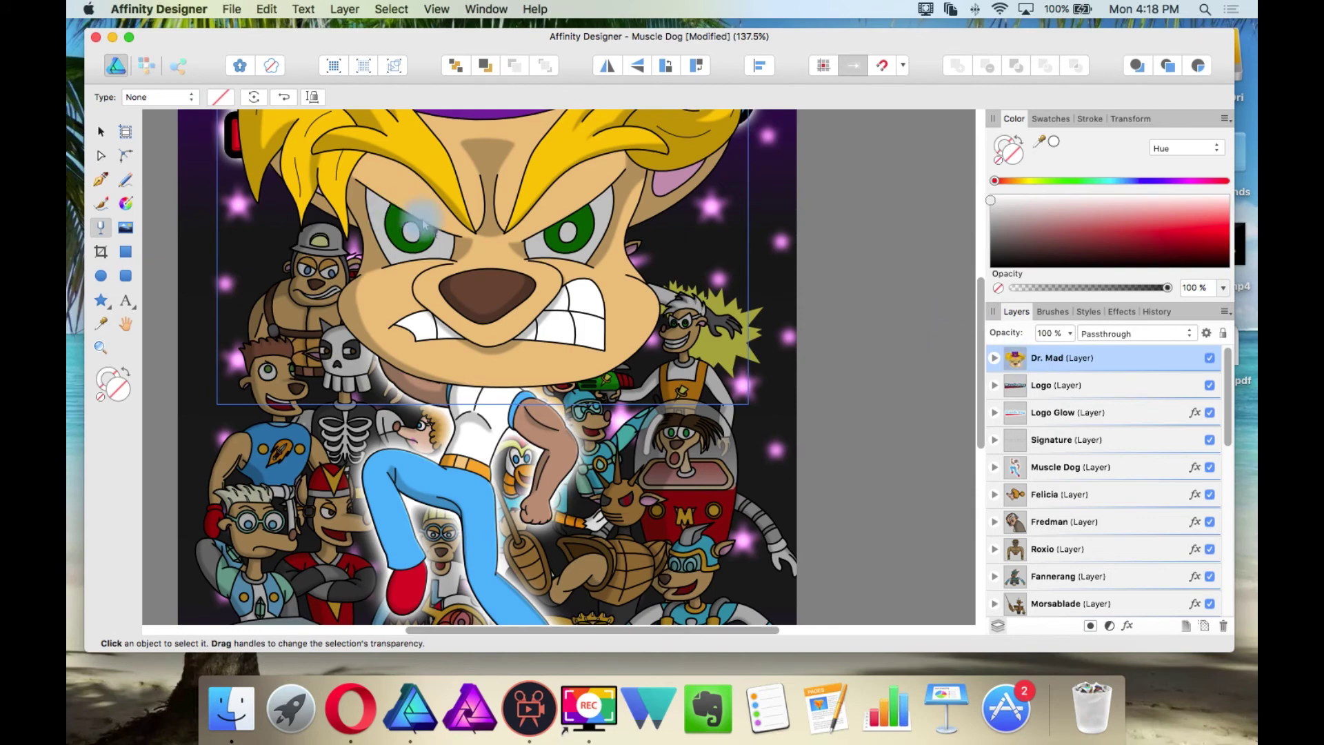
pyautogui.press('super+z')
pyautogui.press('super+z')
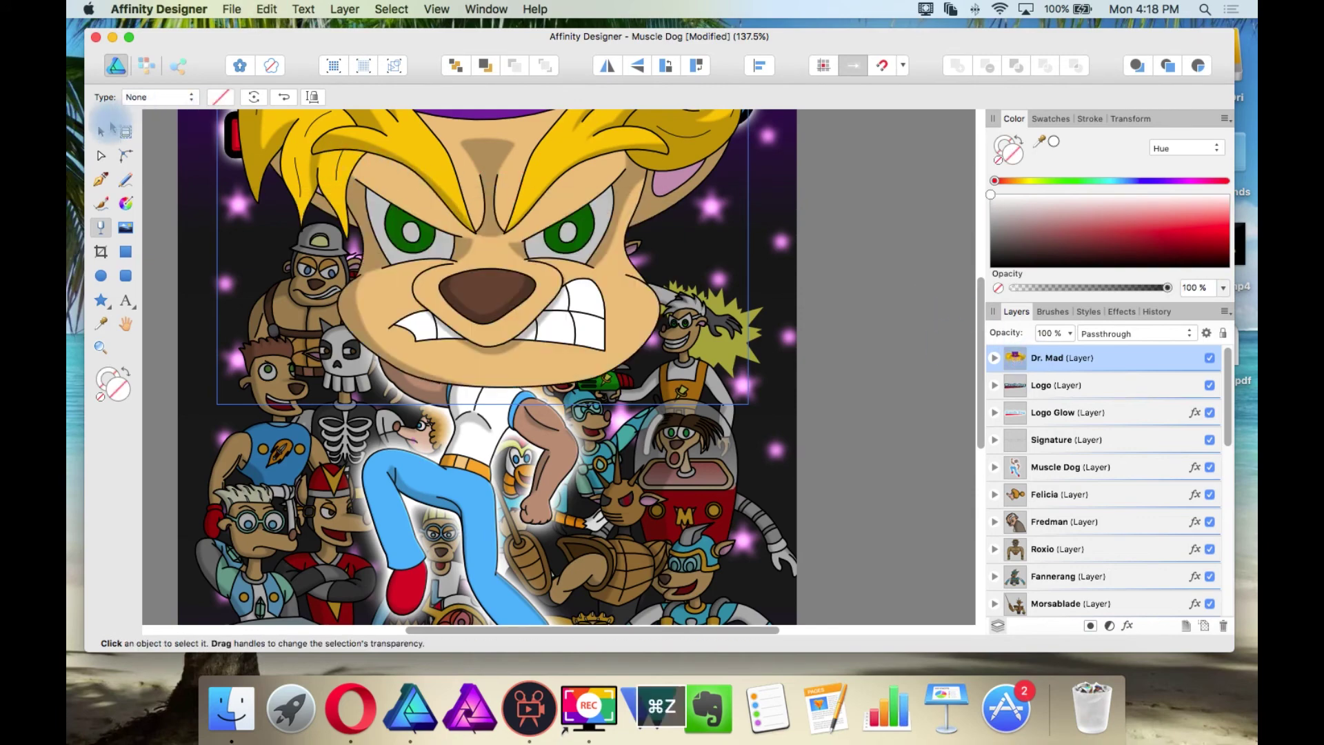
pyautogui.click(101, 131)
pyautogui.moveTo(518, 178); pyautogui.dragTo(486, 411)
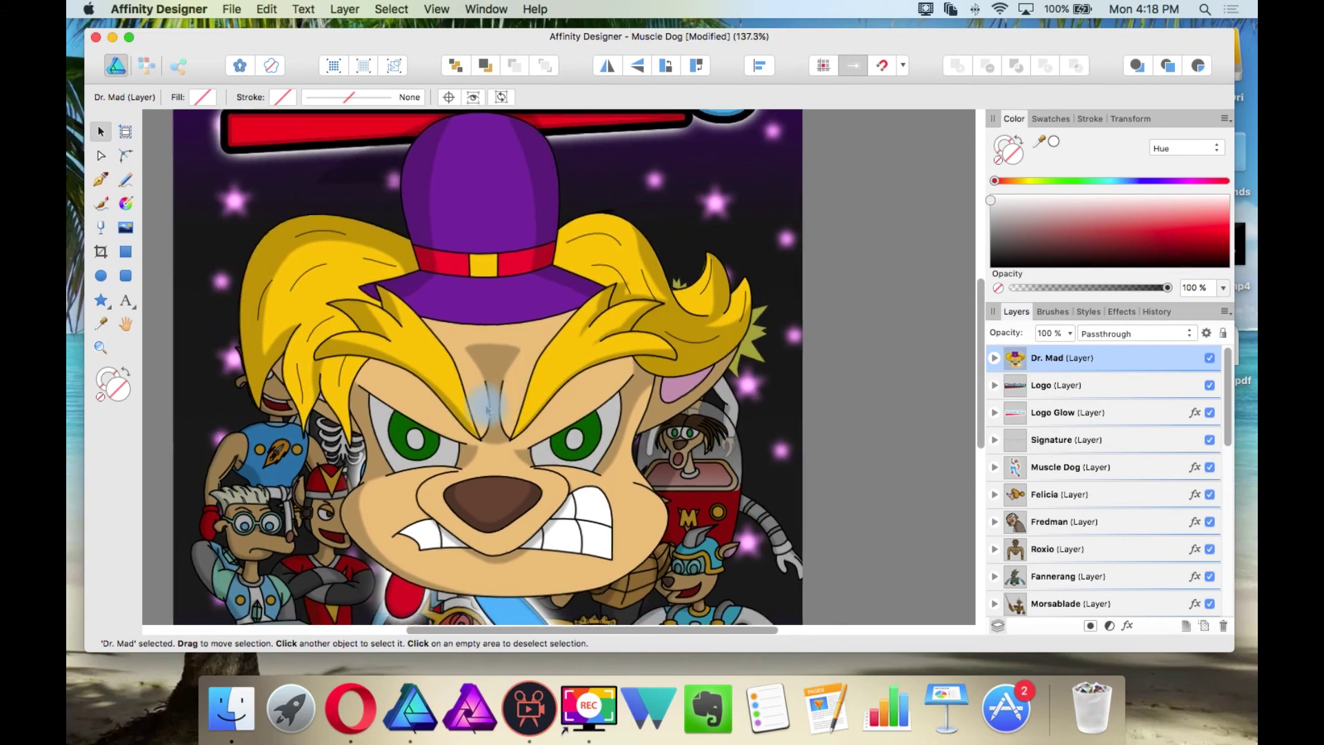
# Step: Zoom and pan until The Skater Kids poster's whole street scene of cartoon kids is in view
pyautogui.scroll(3, 487, 410)
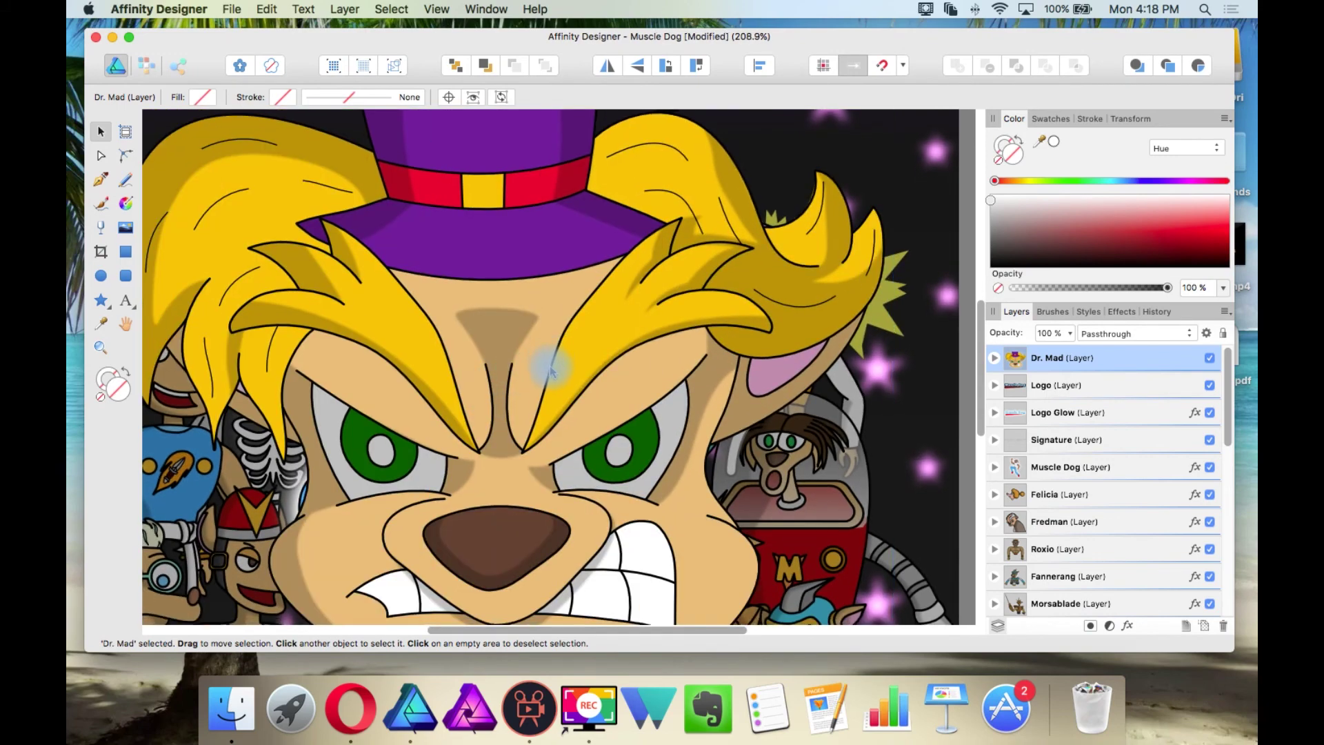
pyautogui.scroll(-2, 551, 371)
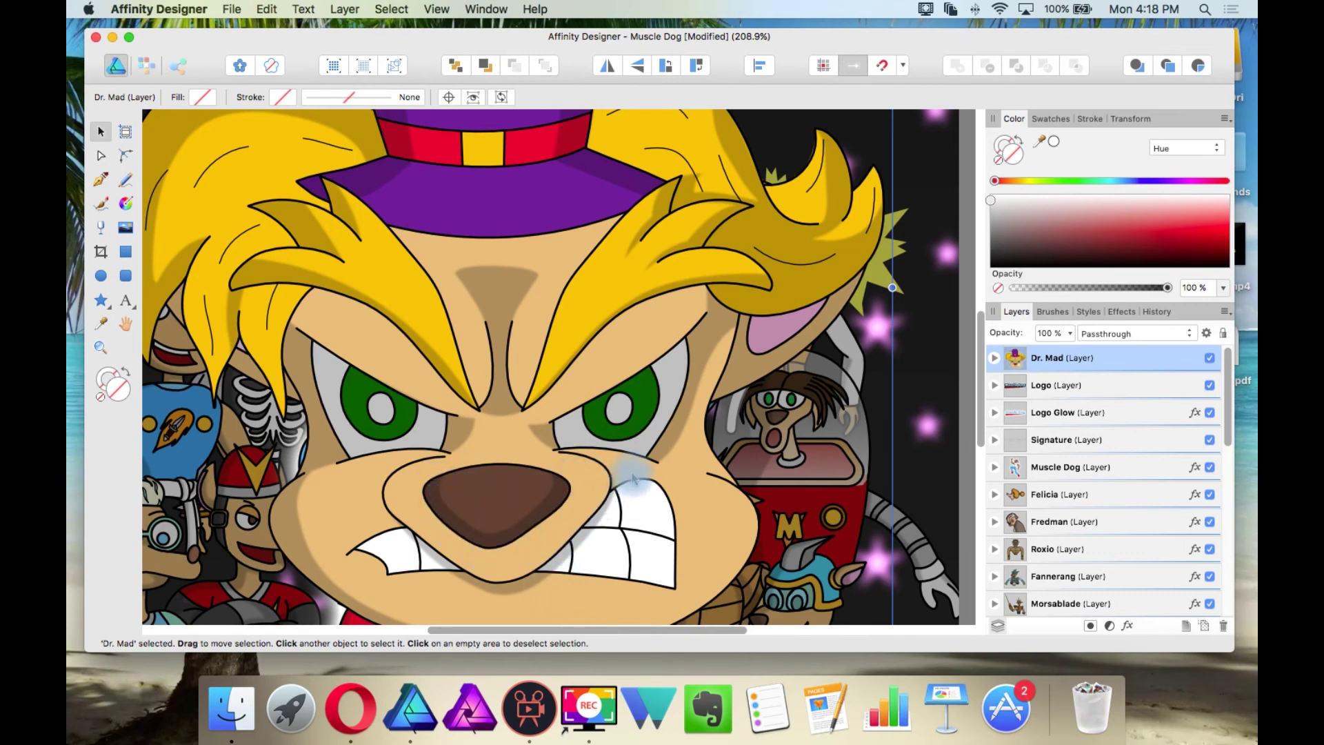
pyautogui.scroll(3, 656, 485)
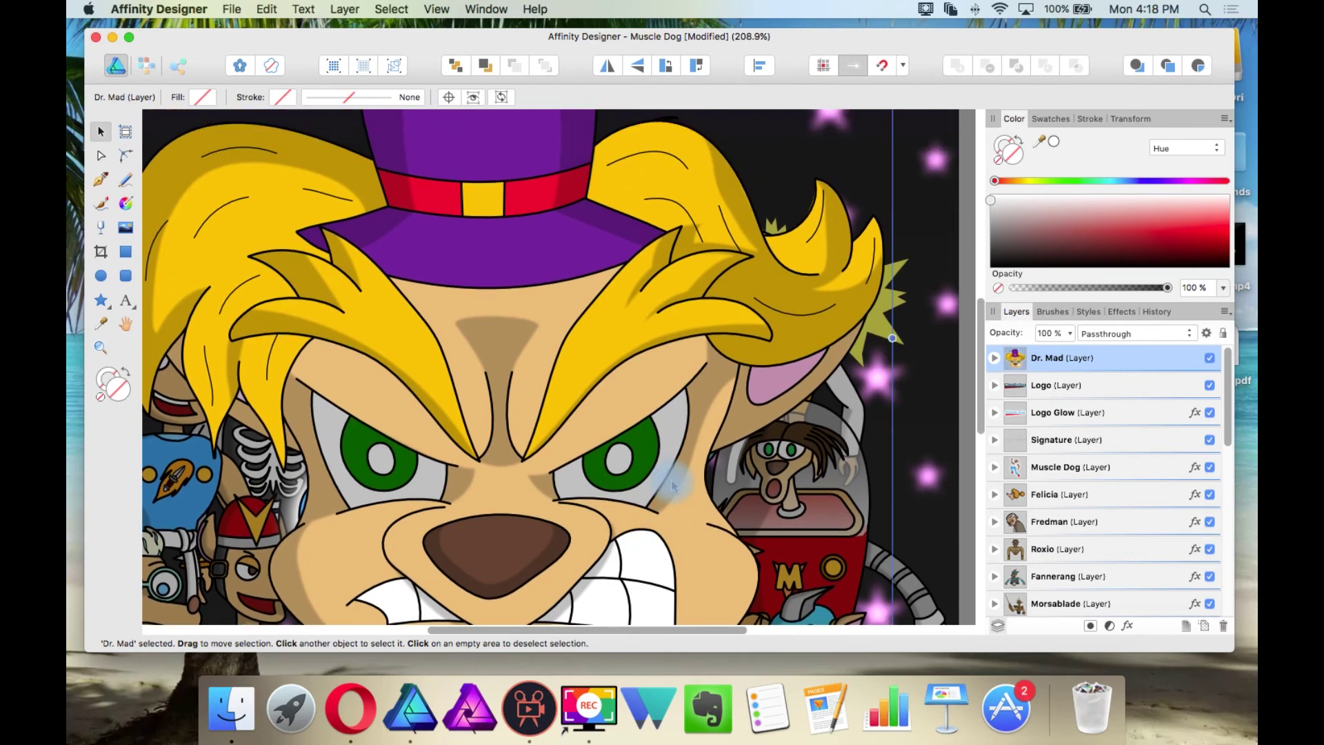
pyautogui.scroll(1, 672, 487)
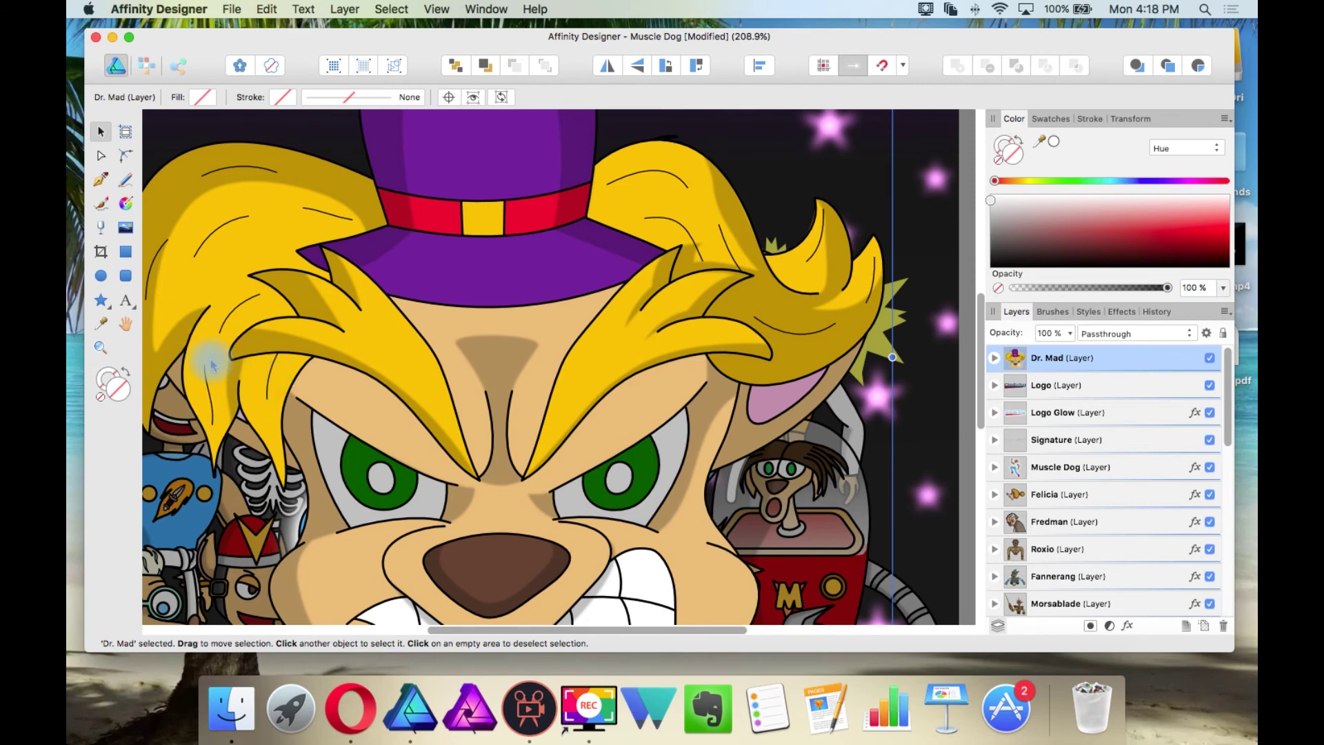
pyautogui.hscroll(-2, 215, 369)
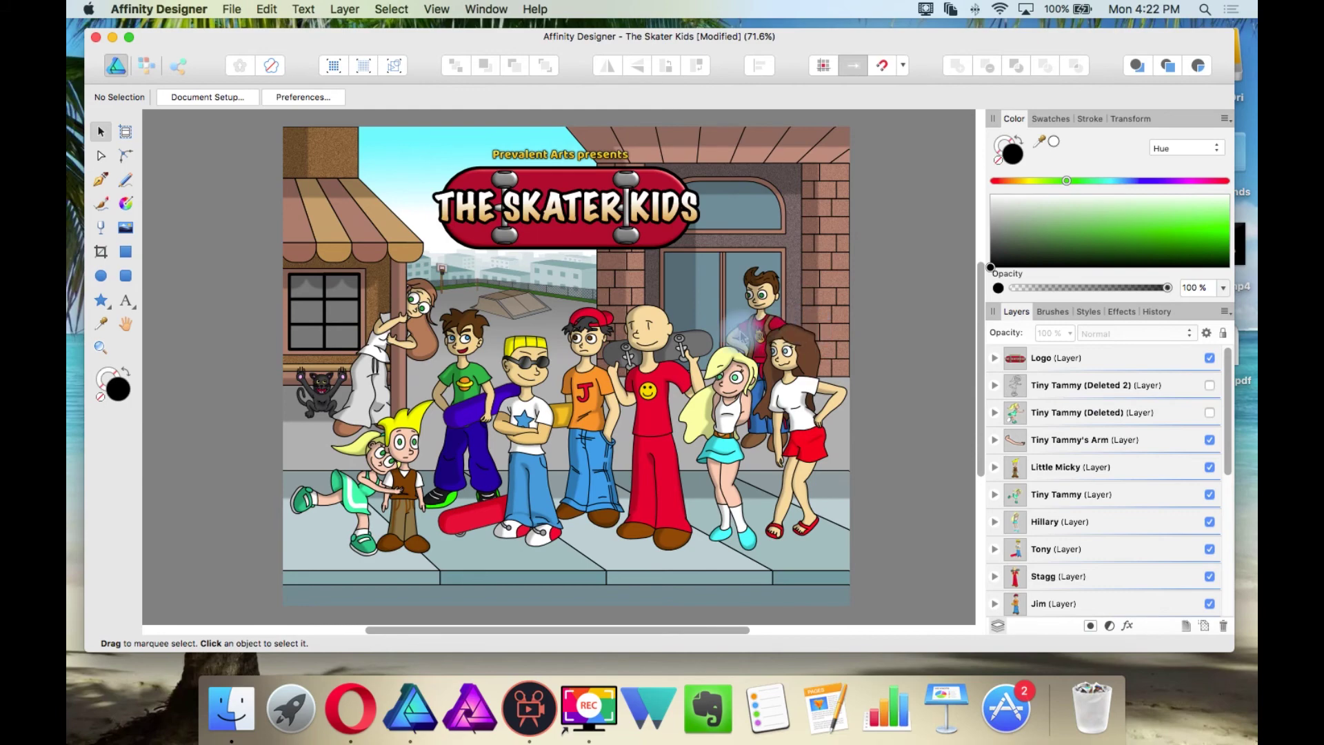
pyautogui.scroll(3, 531, 393)
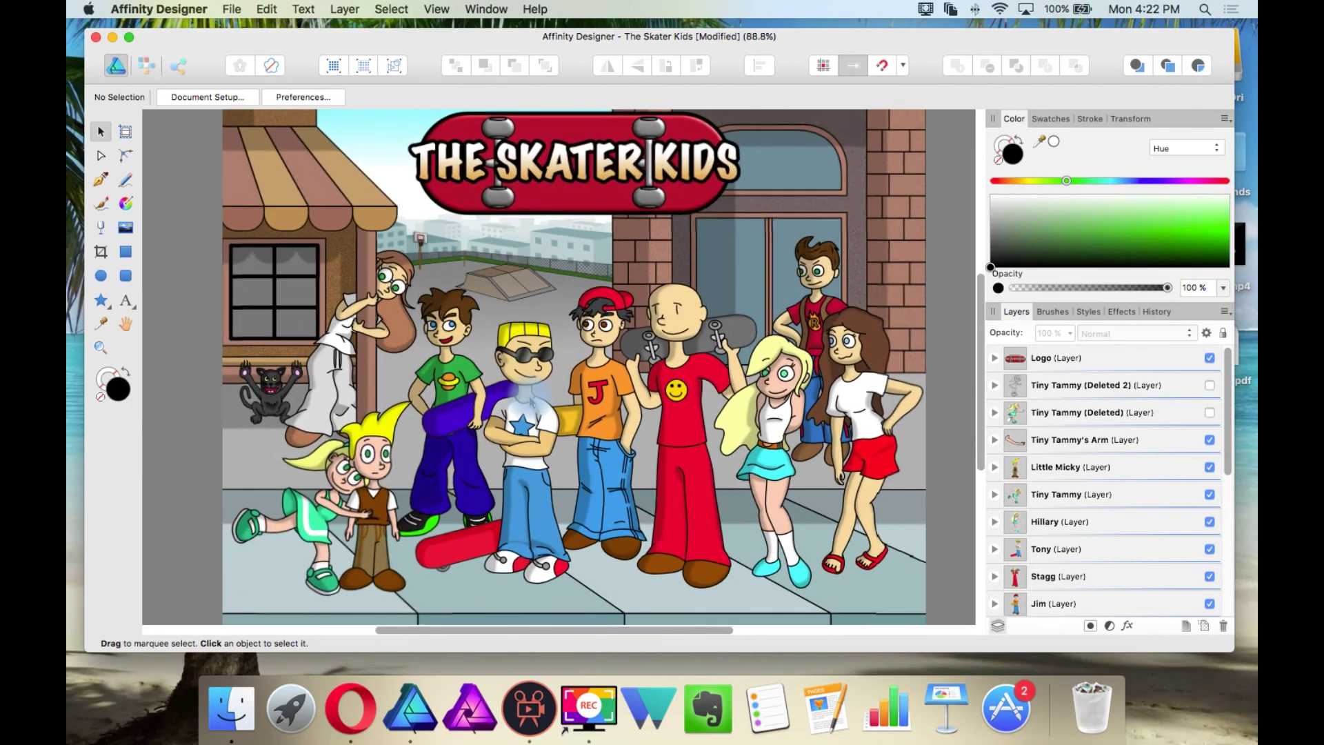
pyautogui.scroll(6, 530, 391)
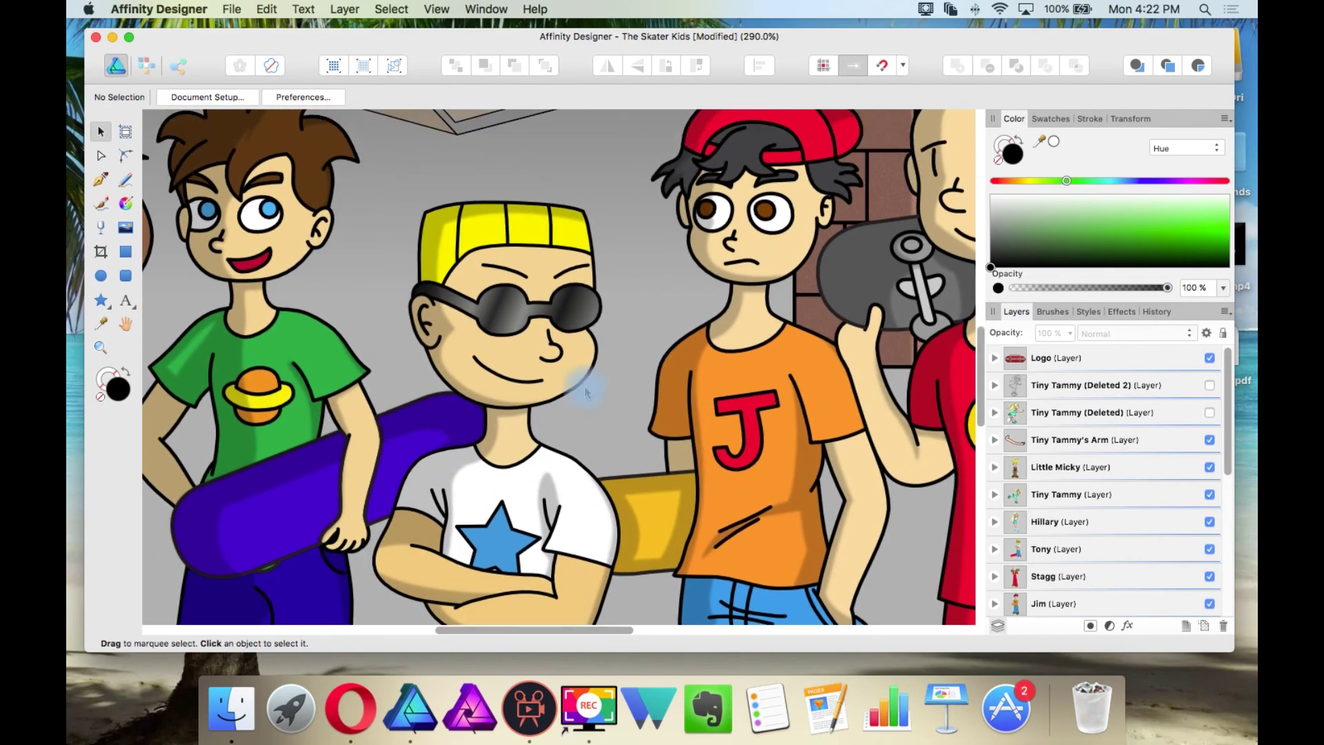
pyautogui.scroll(2, 585, 392)
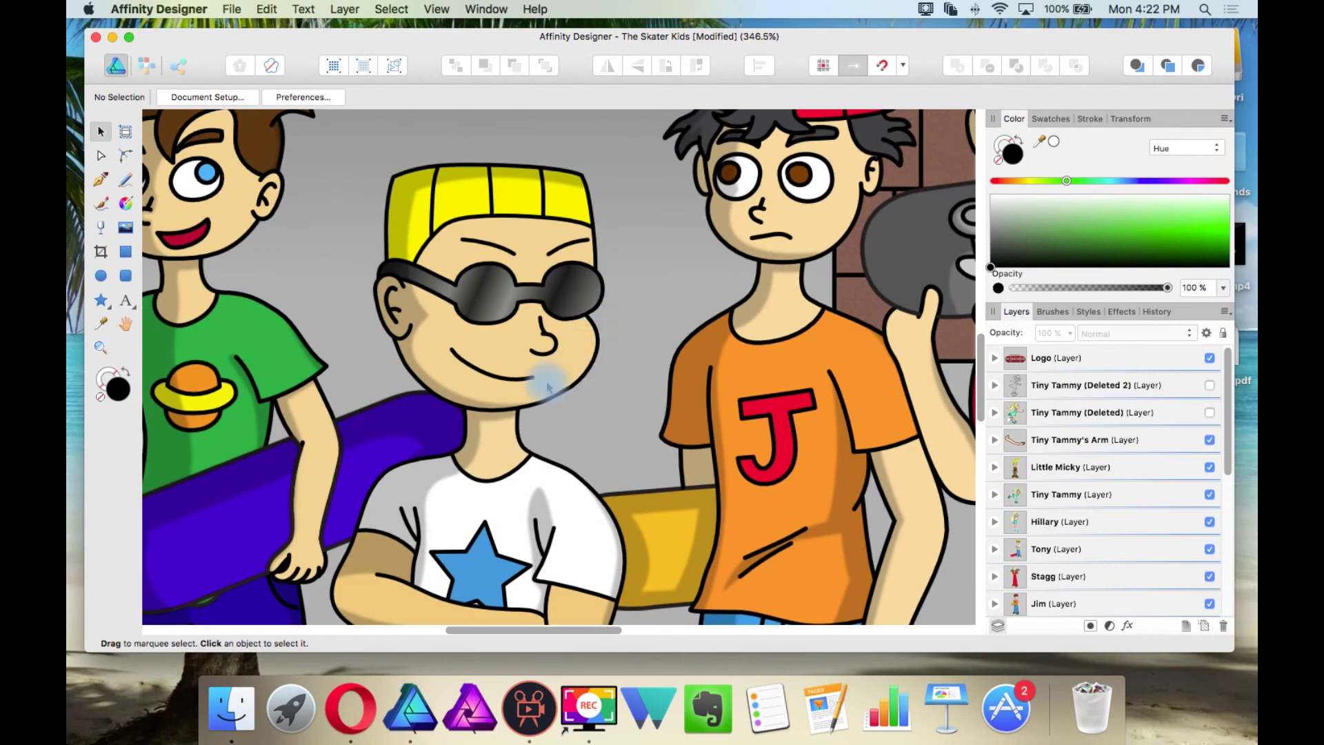
pyautogui.scroll(1, 549, 387)
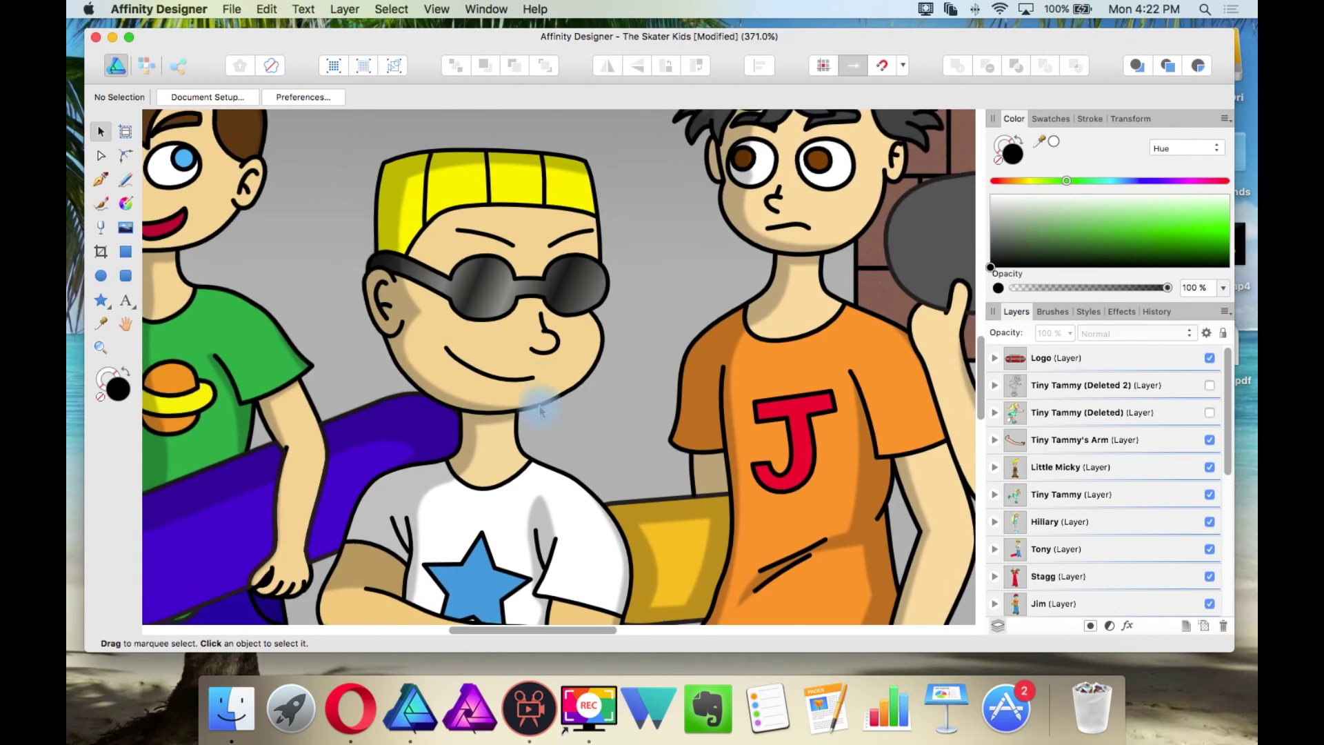
pyautogui.scroll(3, 544, 394)
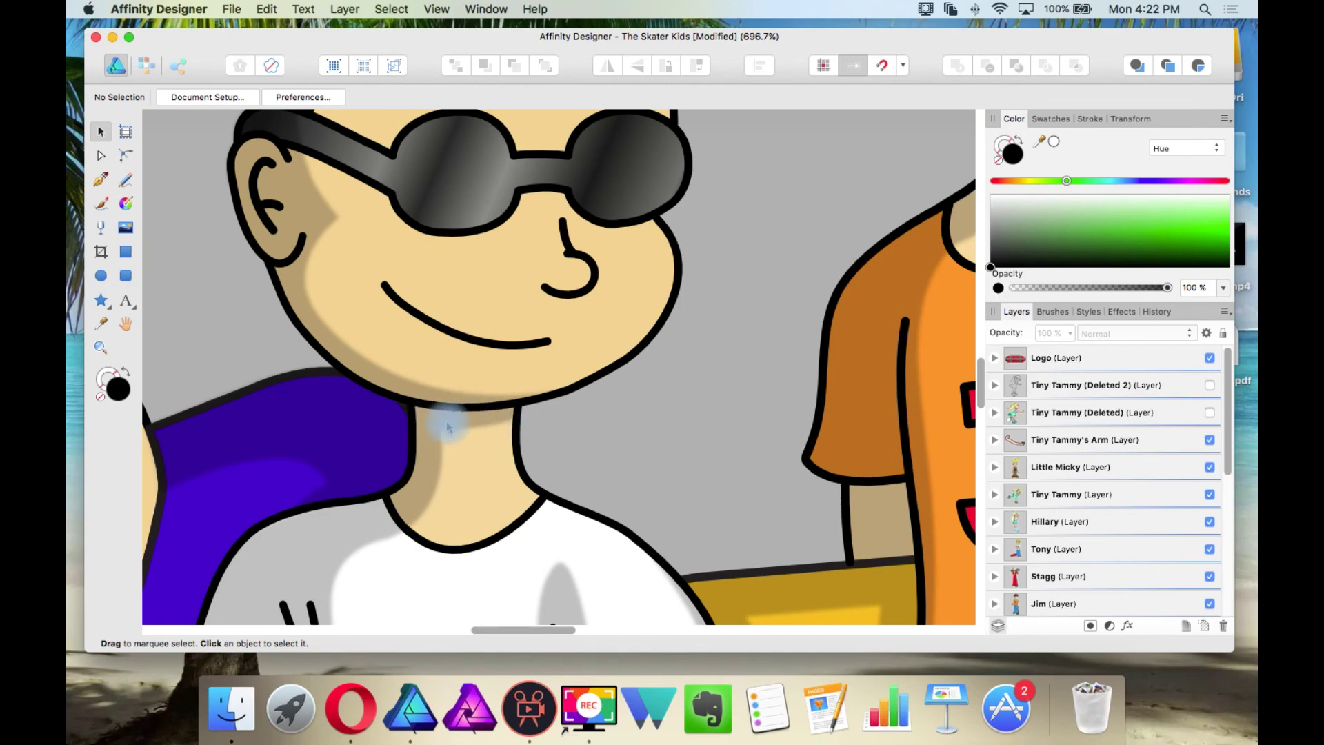
pyautogui.scroll(-5, 436, 429)
pyautogui.scroll(6, 591, 394)
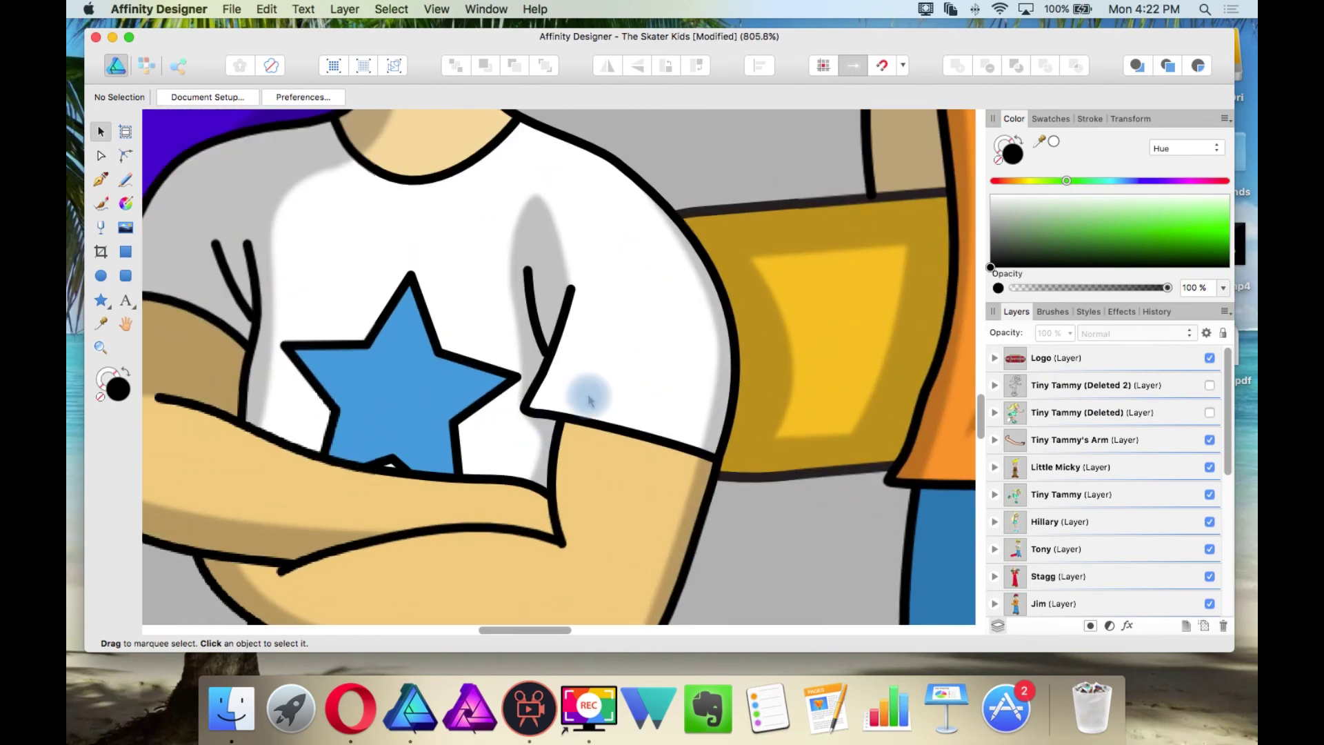
pyautogui.scroll(2, 562, 378)
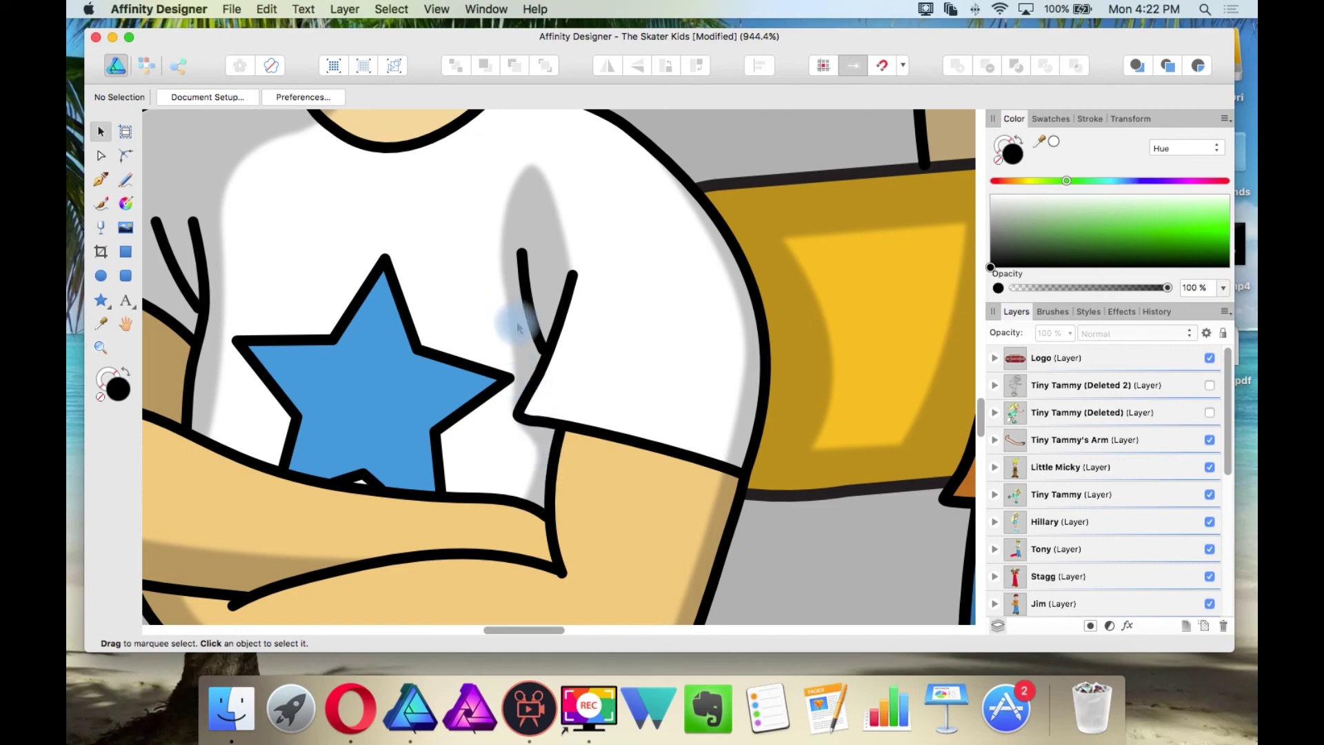
pyautogui.scroll(-10, 549, 442)
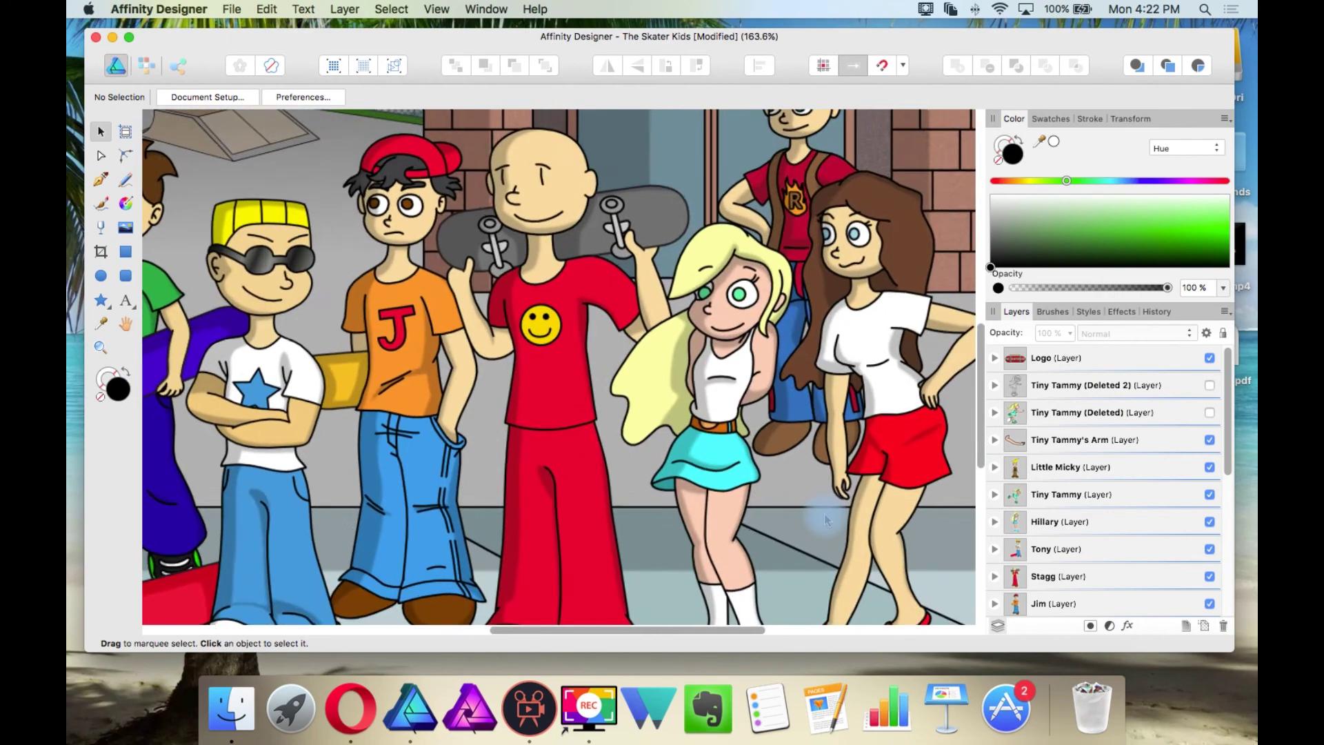
pyautogui.scroll(3, 807, 487)
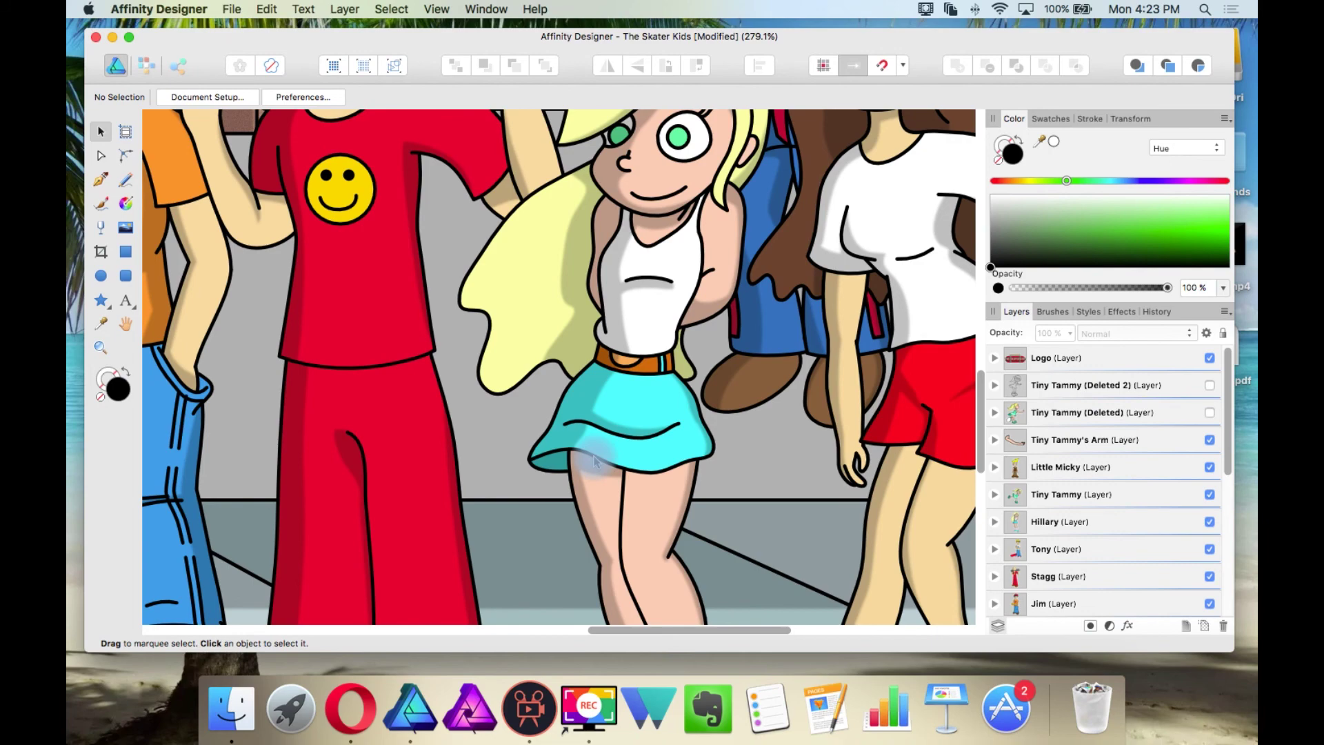
pyautogui.scroll(-5, 595, 461)
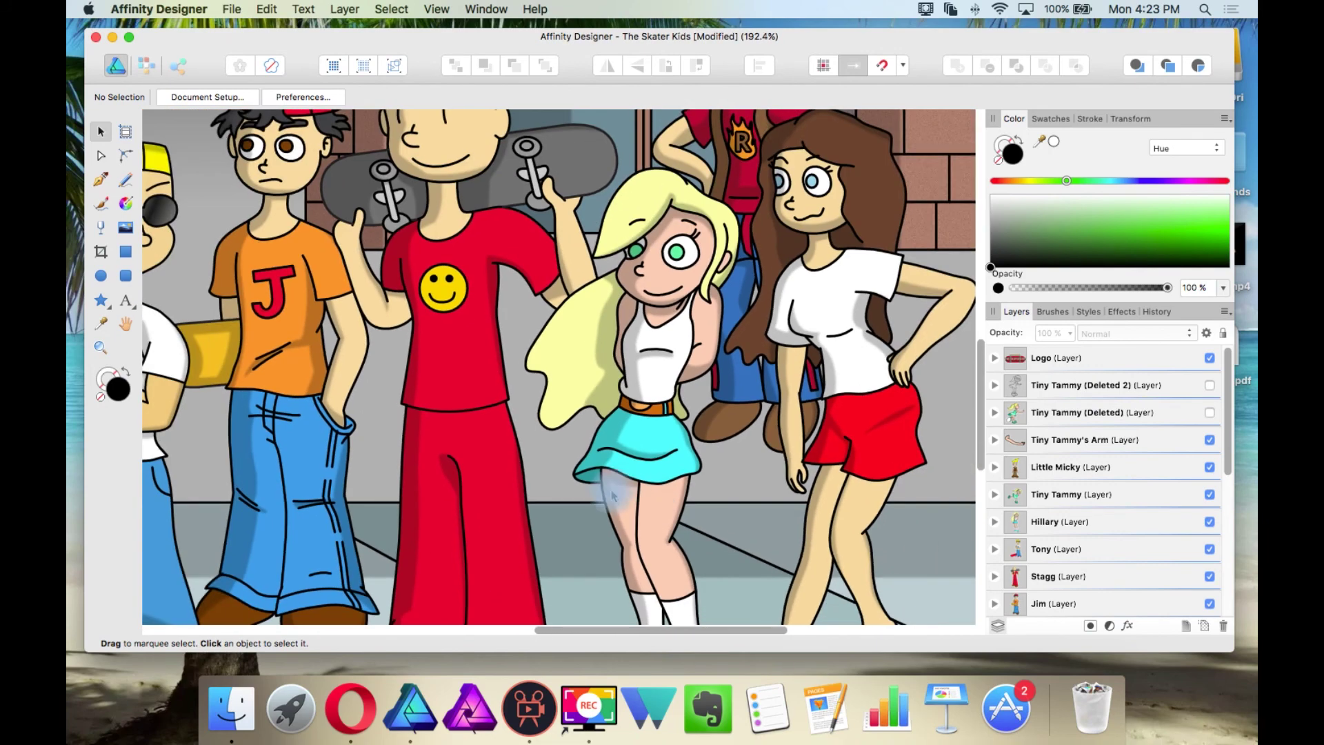
pyautogui.scroll(-3, 656, 449)
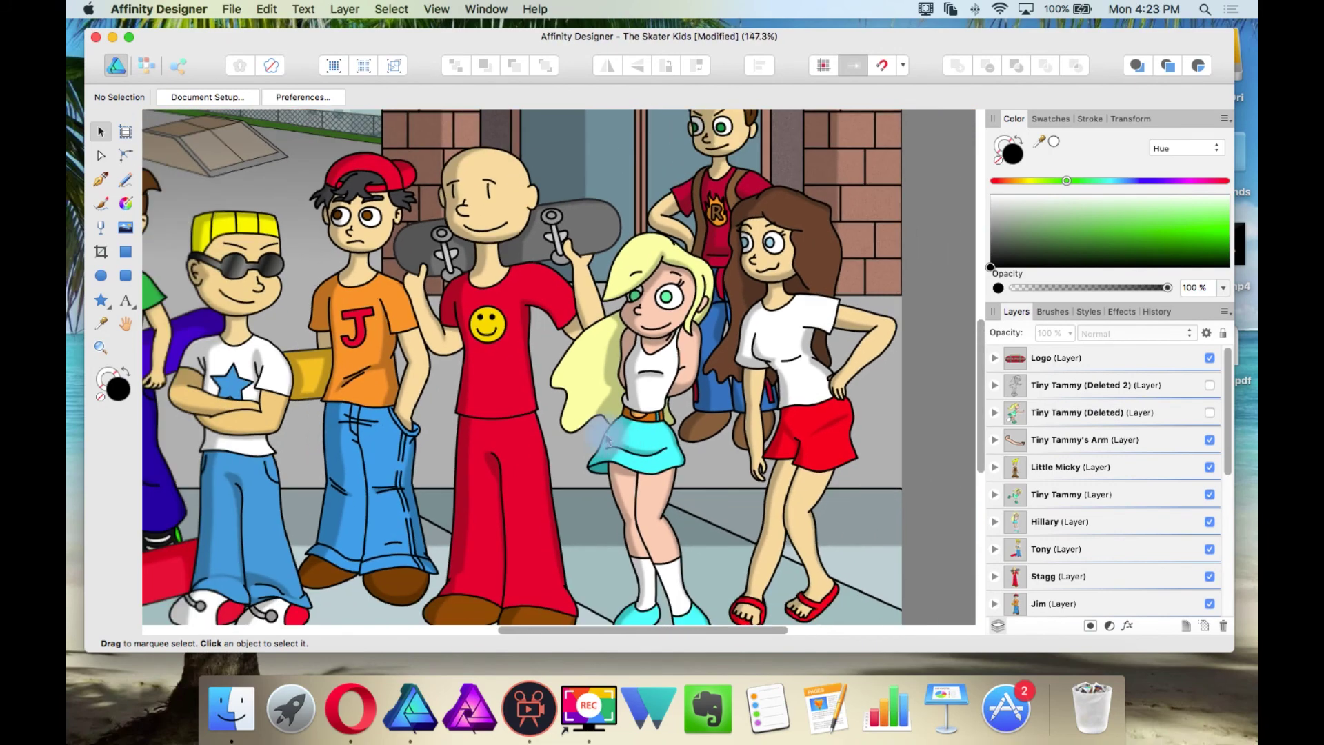
pyautogui.hscroll(-10, 586, 427)
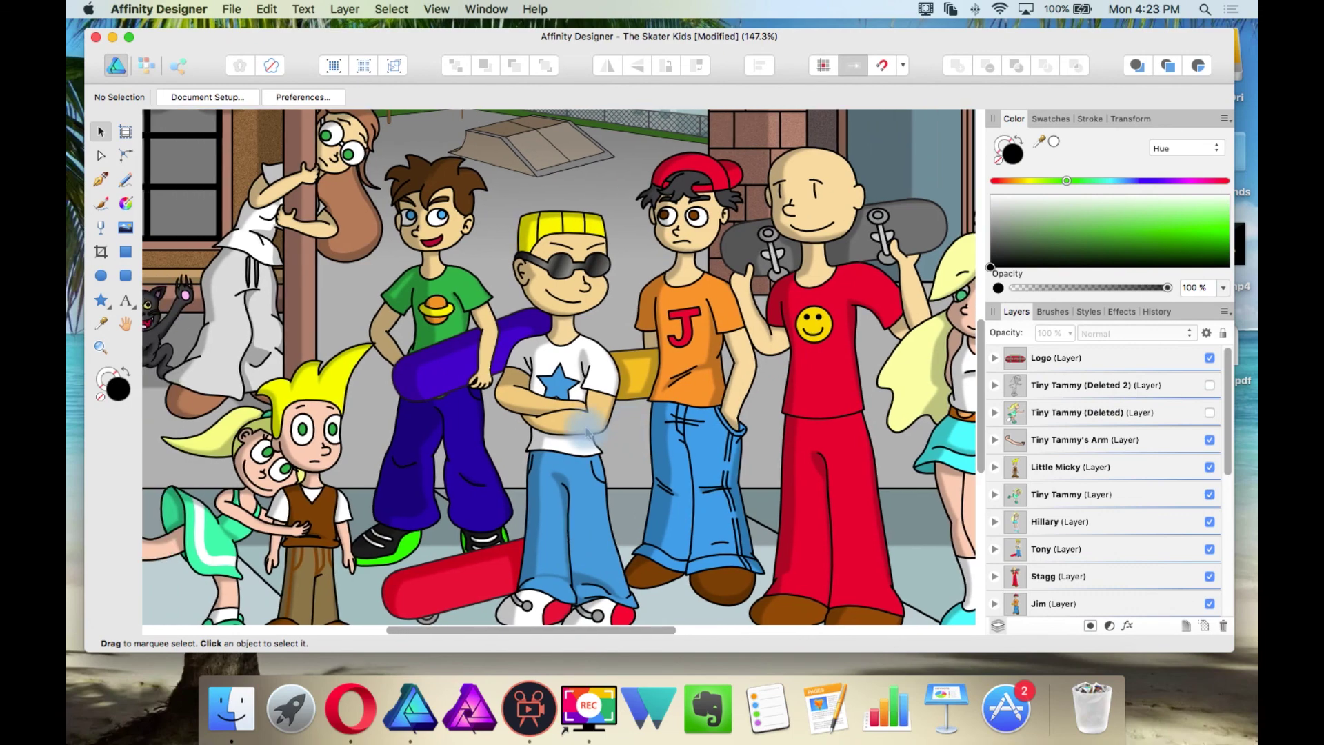
pyautogui.scroll(3, 587, 432)
pyautogui.scroll(2, 589, 429)
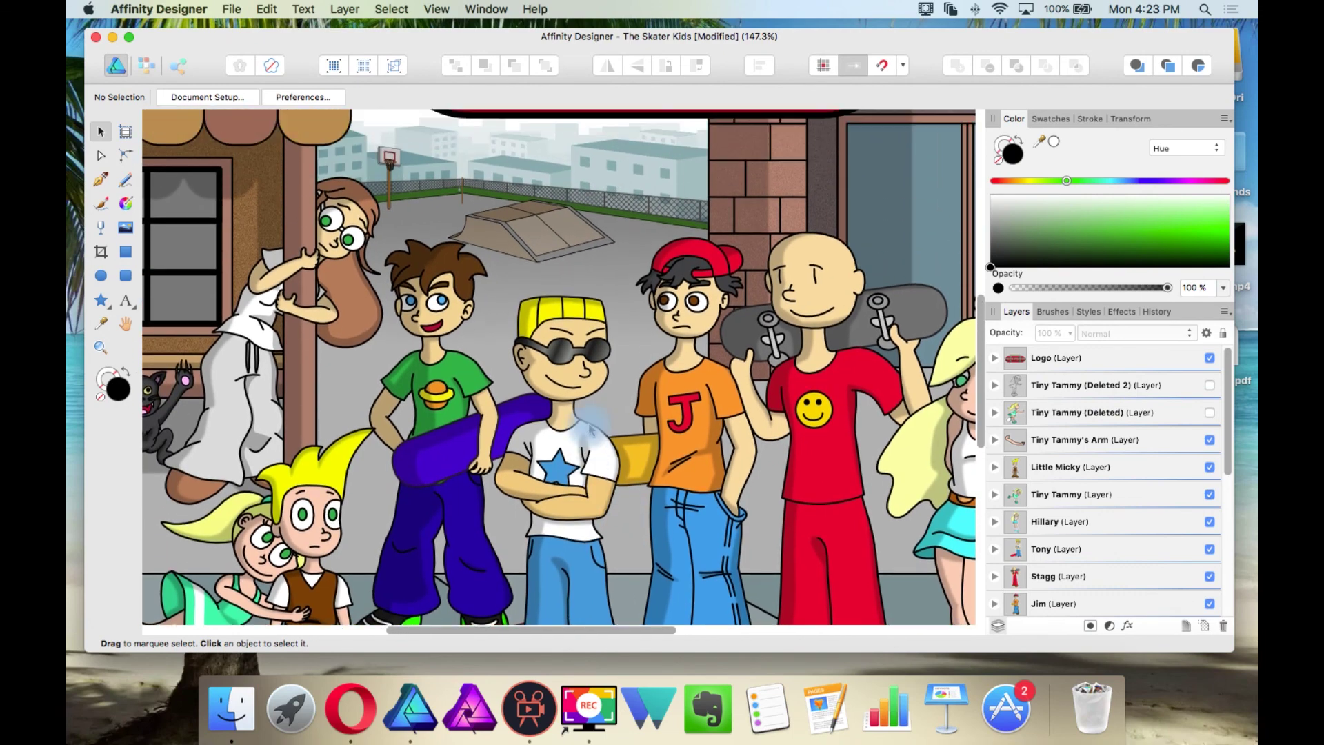
pyautogui.scroll(4, 590, 427)
pyautogui.scroll(10, 478, 297)
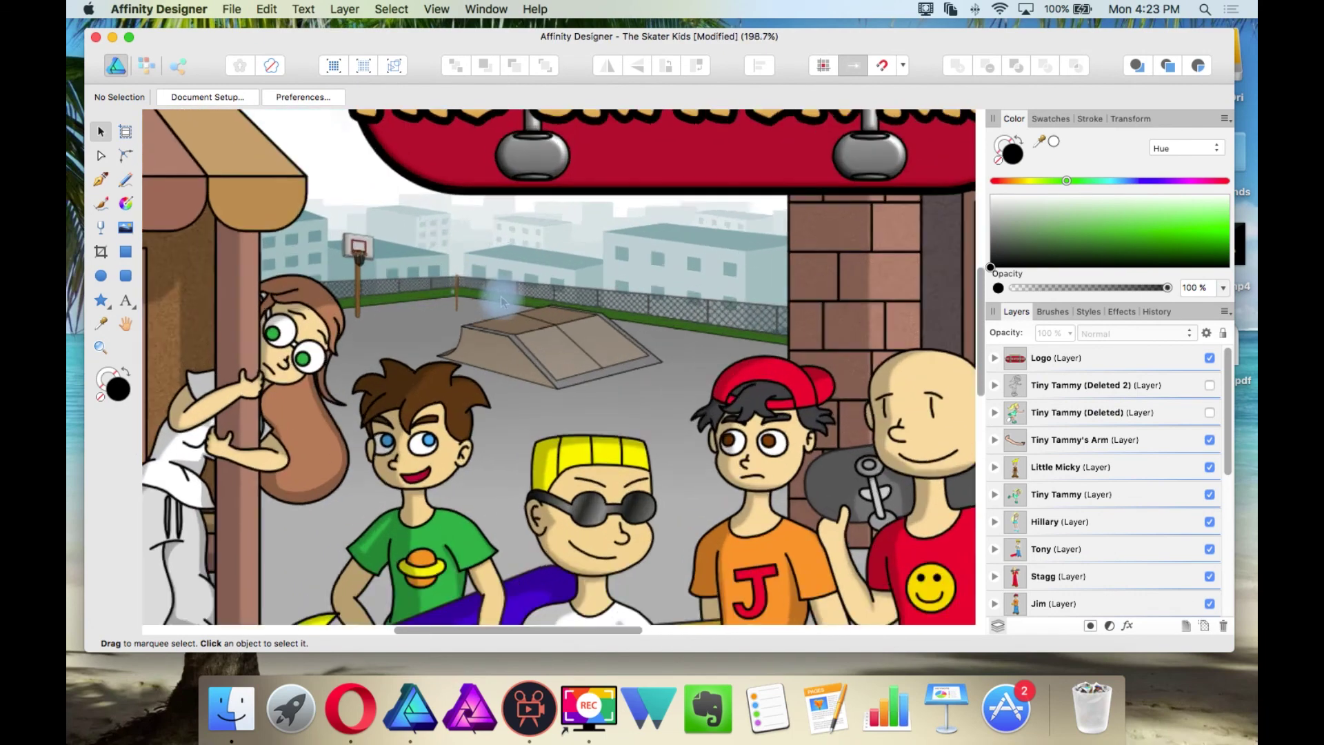
pyautogui.scroll(3, 476, 293)
pyautogui.scroll(1, 630, 295)
pyautogui.scroll(-5, 686, 305)
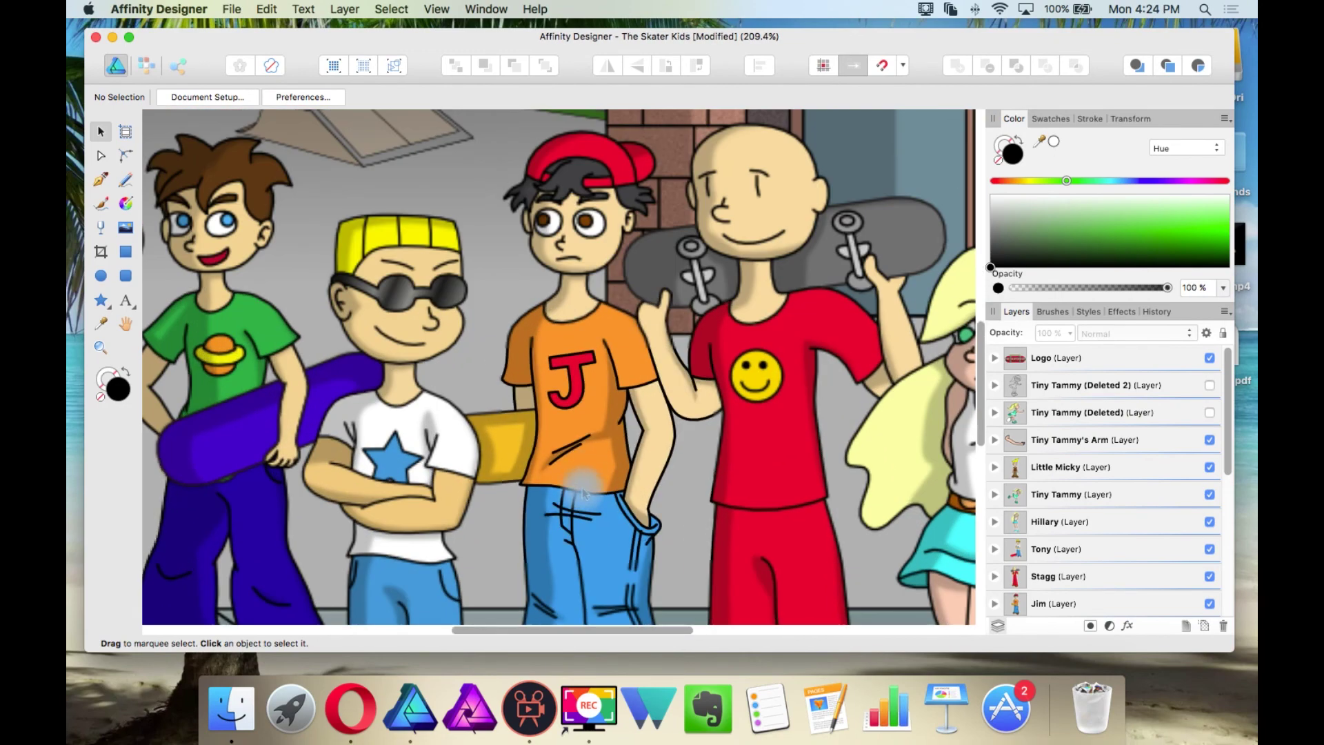
pyautogui.scroll(4, 585, 435)
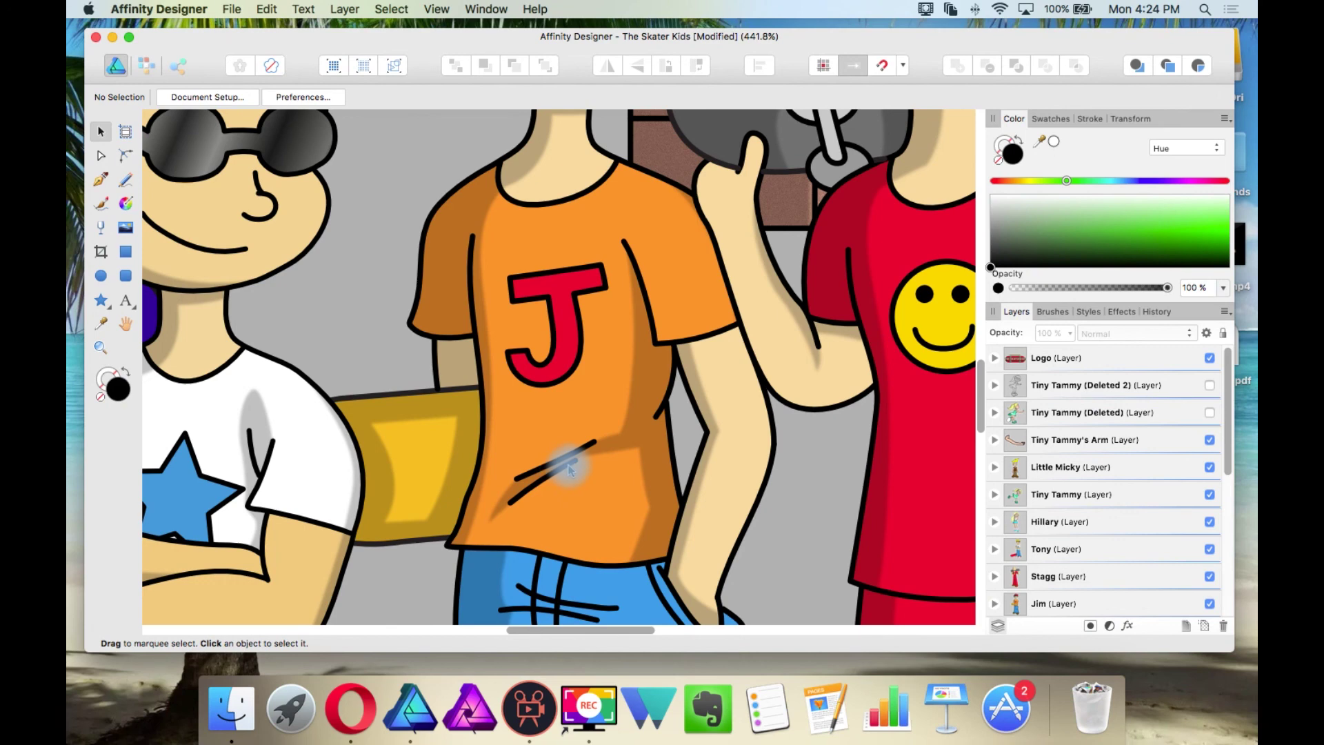
pyautogui.scroll(4, 570, 469)
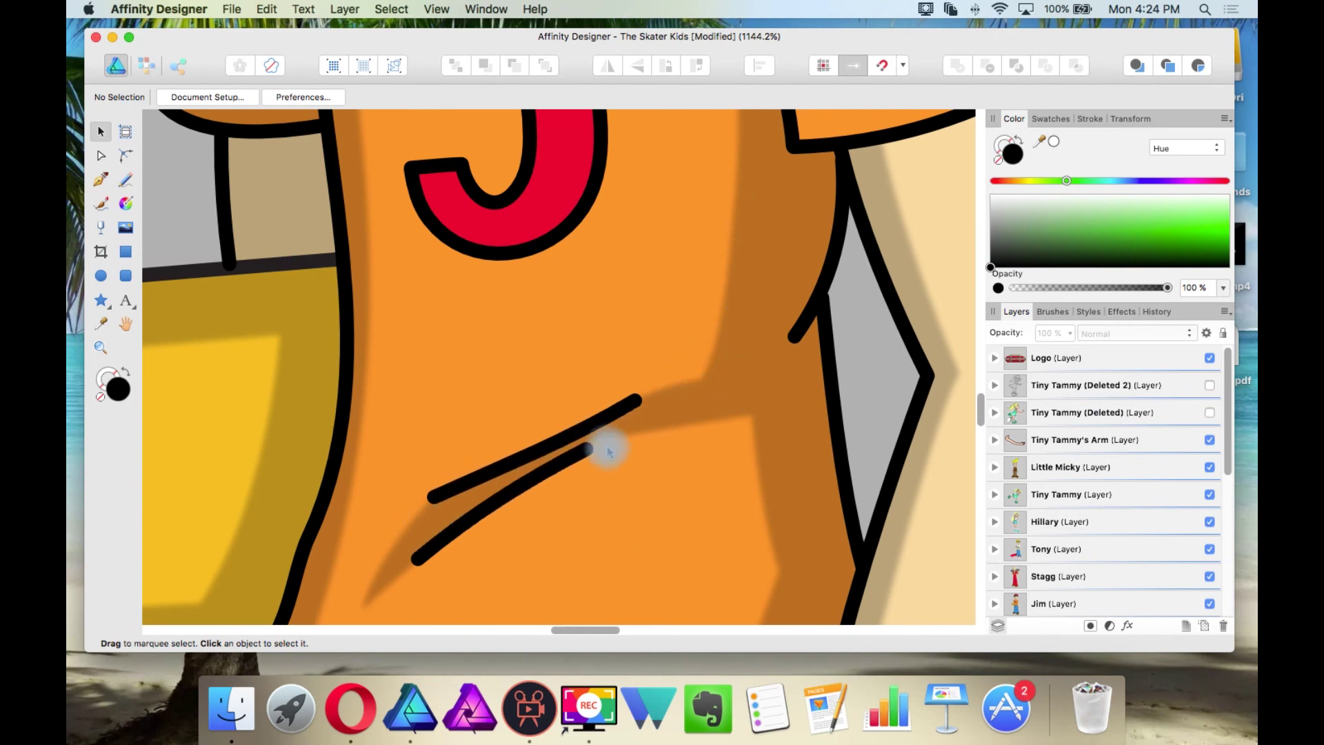
pyautogui.scroll(-1, 601, 453)
pyautogui.scroll(-1, 599, 446)
pyautogui.scroll(-5, 594, 448)
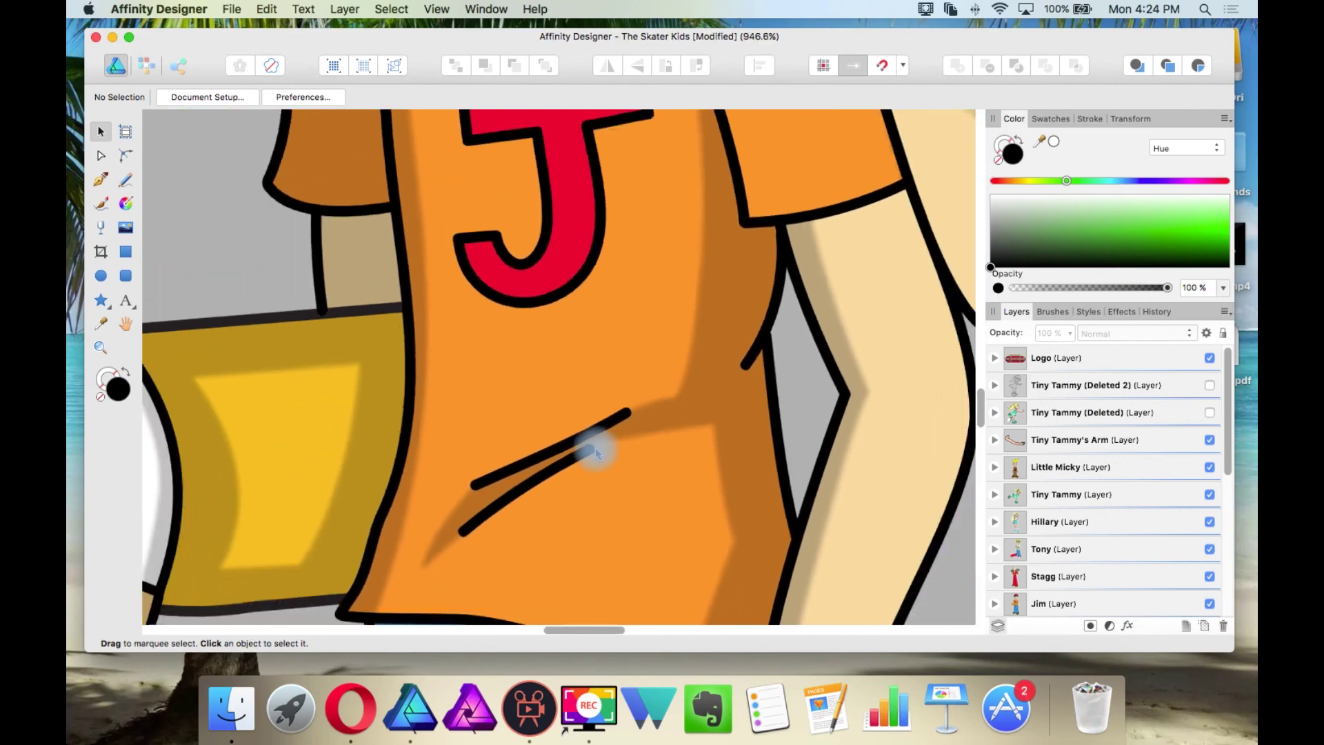
# Step: Select the R-shirt character Ron on the Skater Kids poster, then deselect him
pyautogui.scroll(-3, 584, 443)
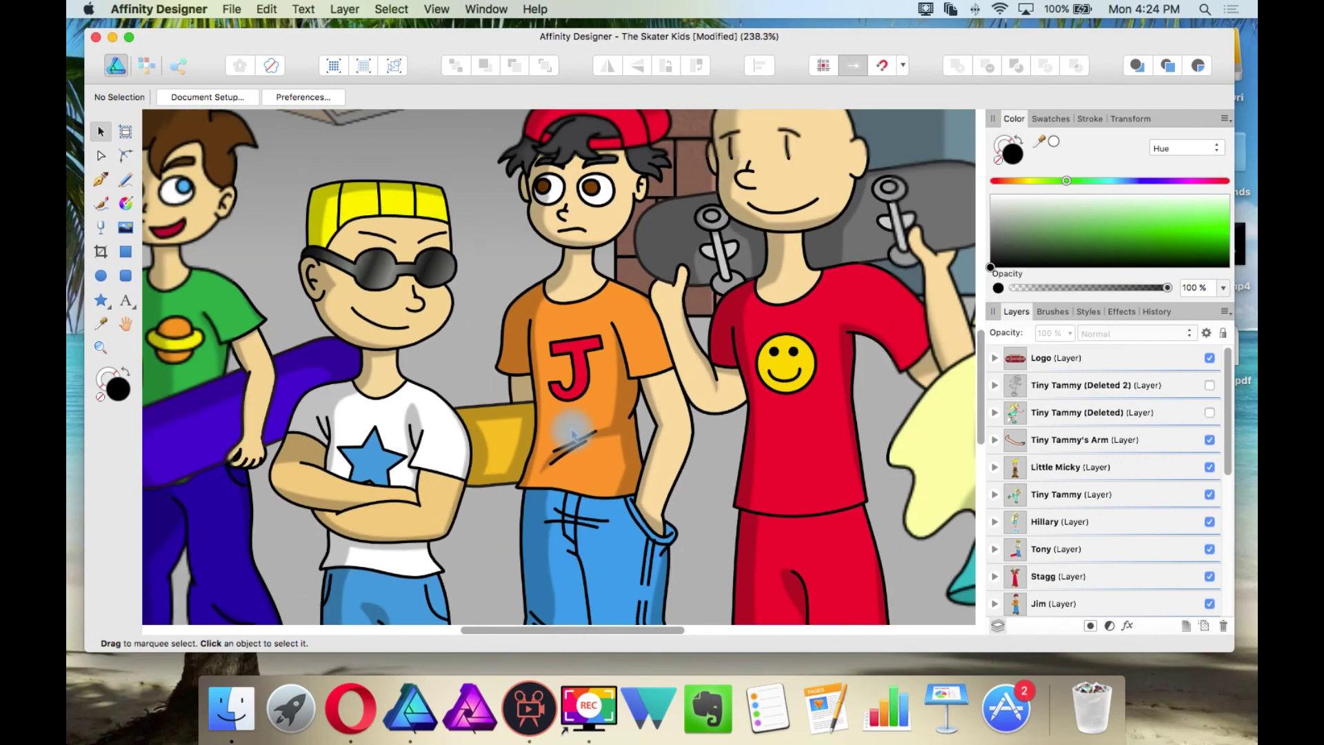
pyautogui.hscroll(10, 562, 434)
pyautogui.scroll(5, 713, 317)
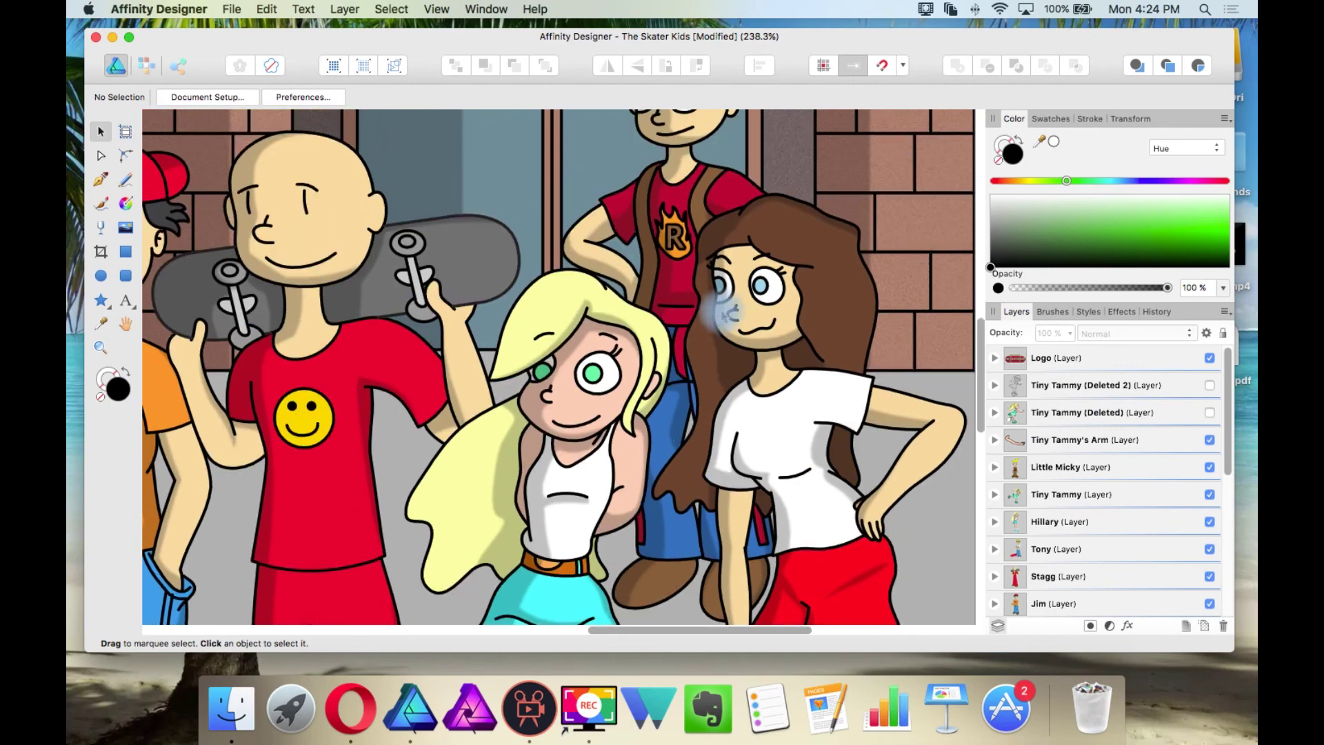
pyautogui.scroll(1, 693, 438)
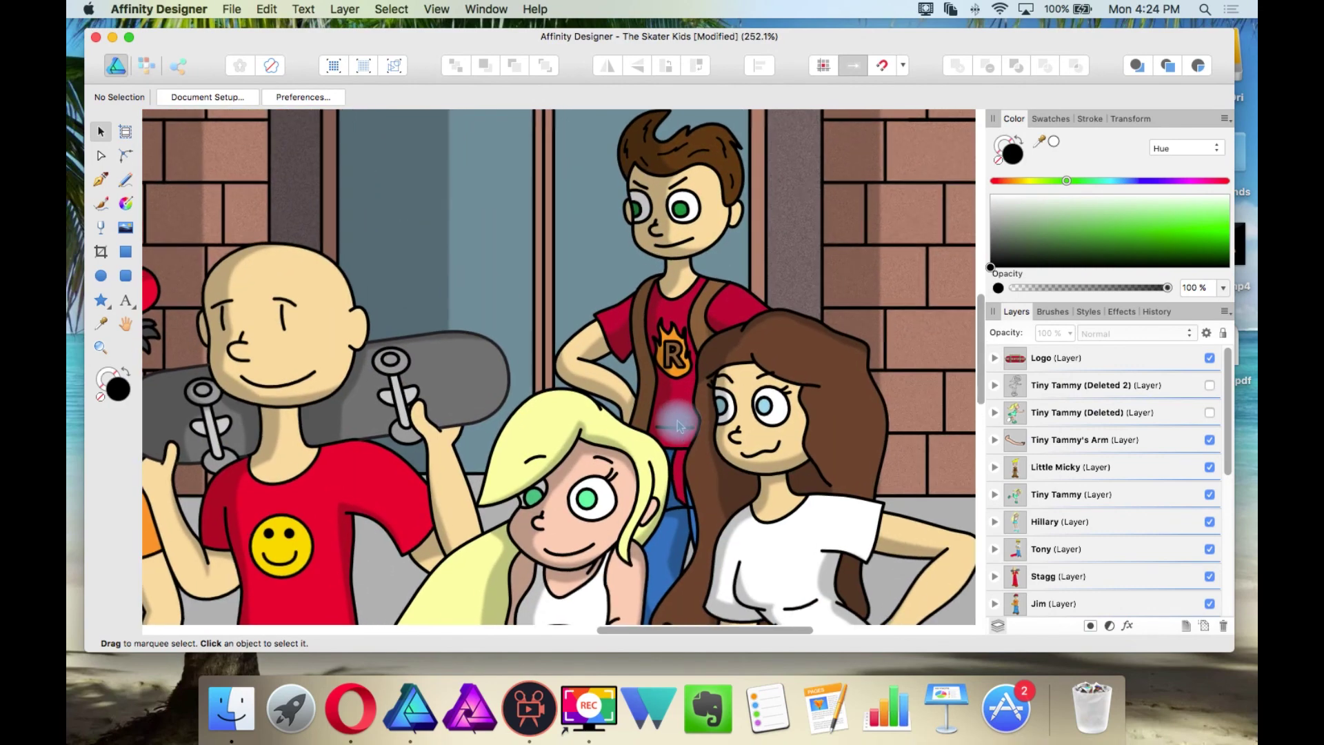
pyautogui.scroll(3, 695, 428)
pyautogui.click(697, 419)
pyautogui.scroll(-3, 697, 419)
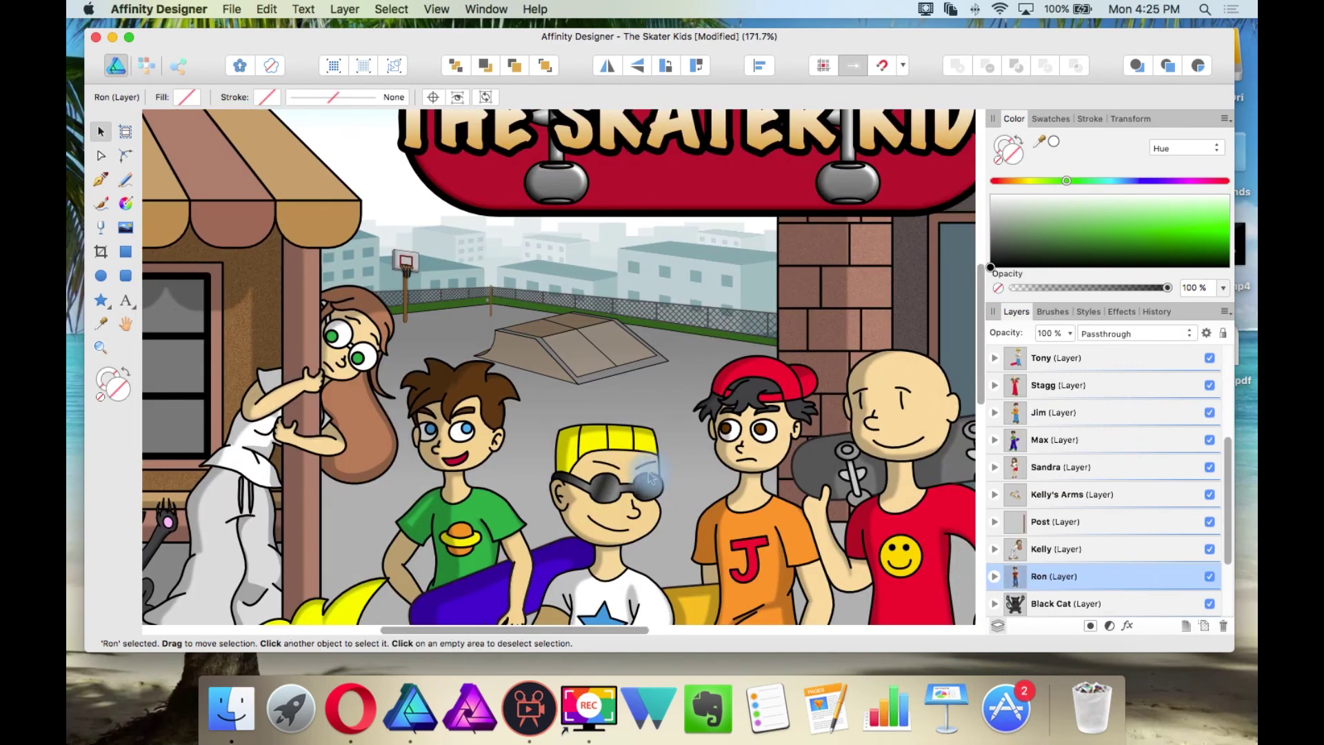
pyautogui.hscroll(-8, 511, 455)
pyautogui.scroll(3, 508, 461)
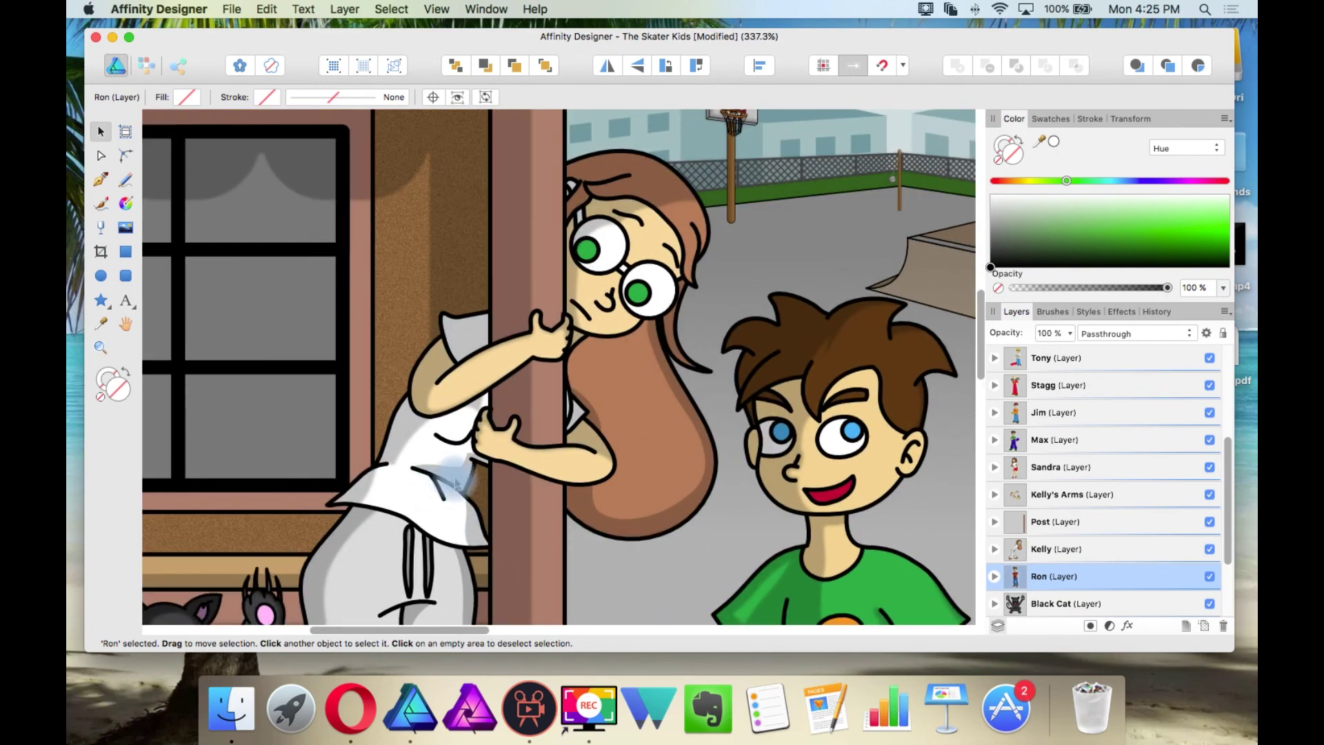
pyautogui.scroll(-5, 467, 488)
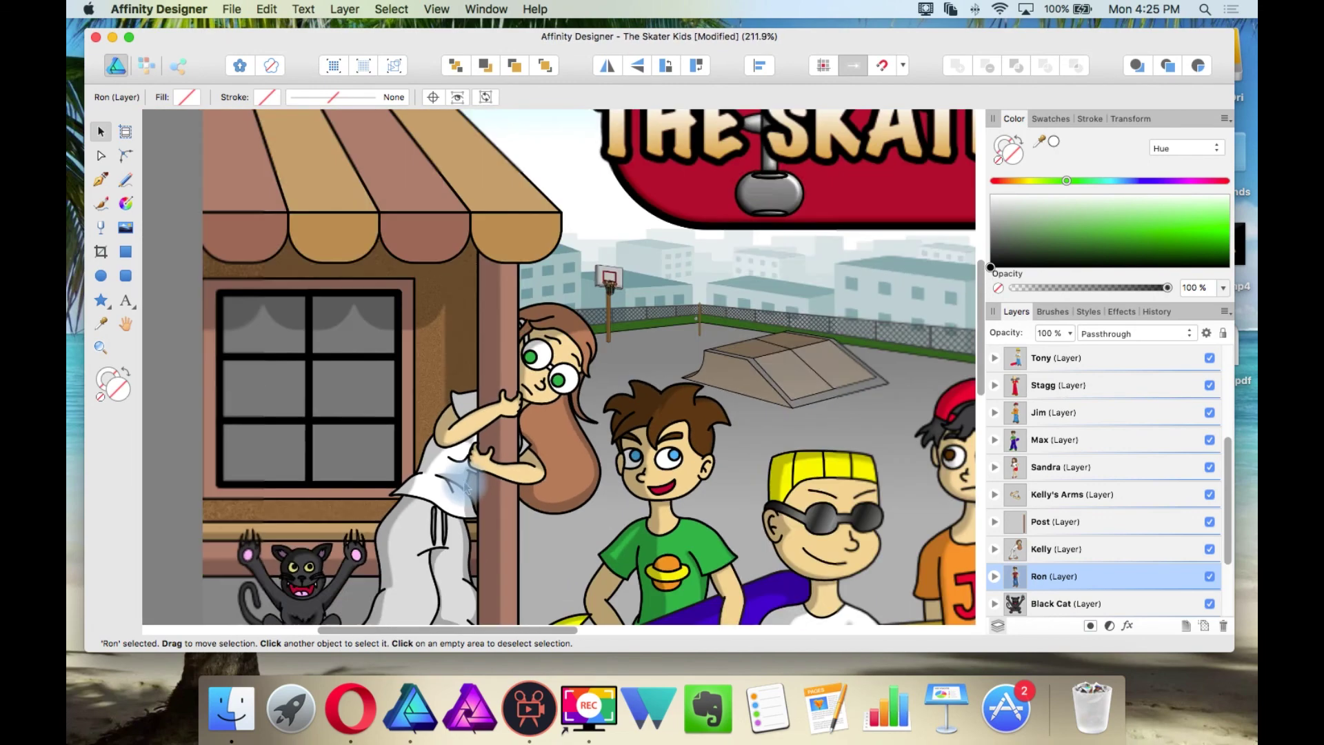
pyautogui.scroll(6, 552, 441)
pyautogui.press('super+d')
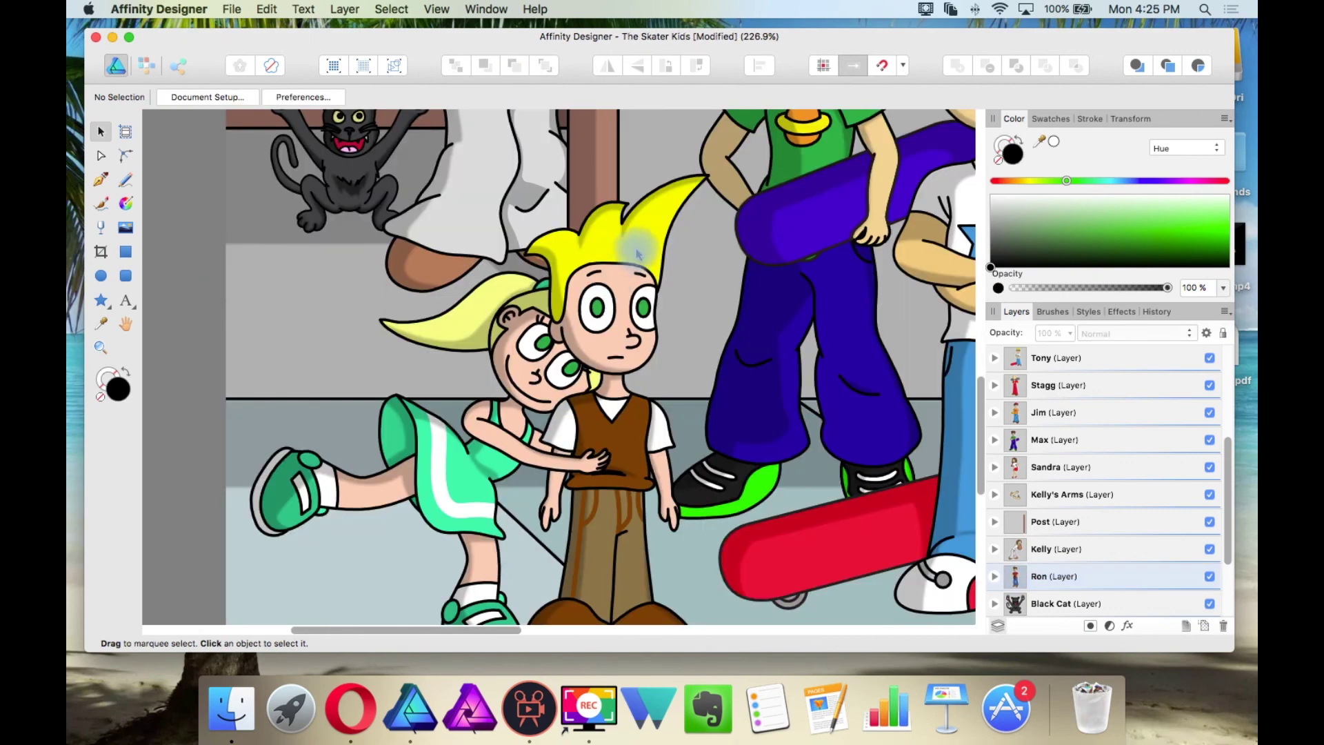